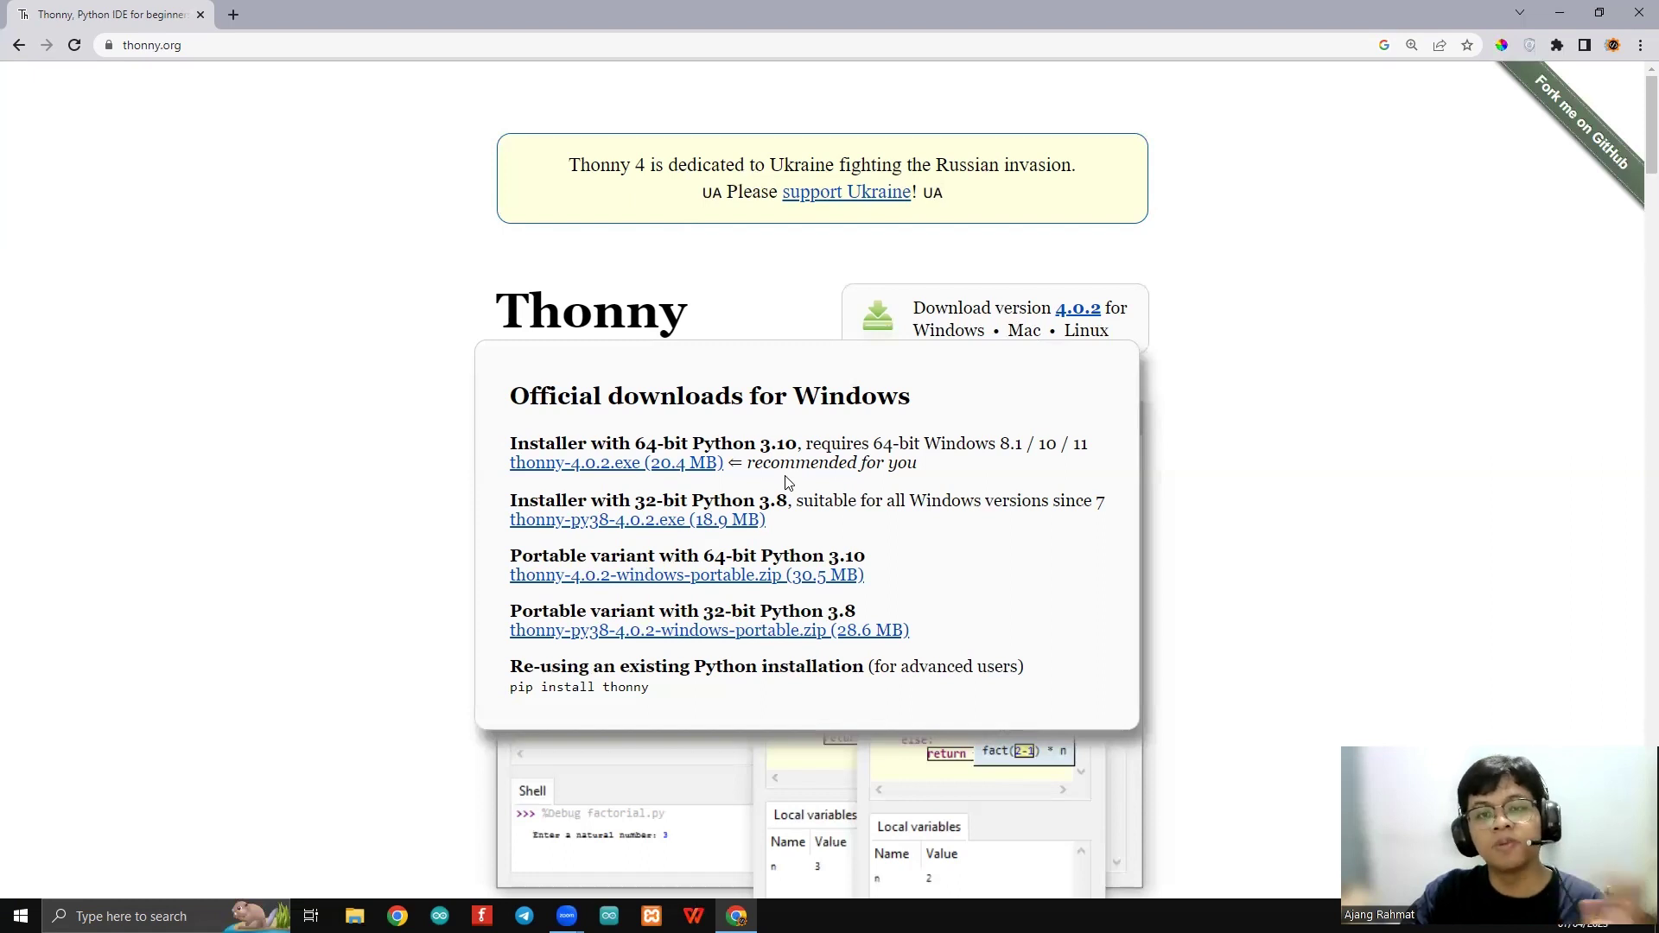
# Download the recommended 64-bit installer thonny-4.0.2.exe for Windows, launch it, and minimize the browser
pyautogui.click(655, 468)
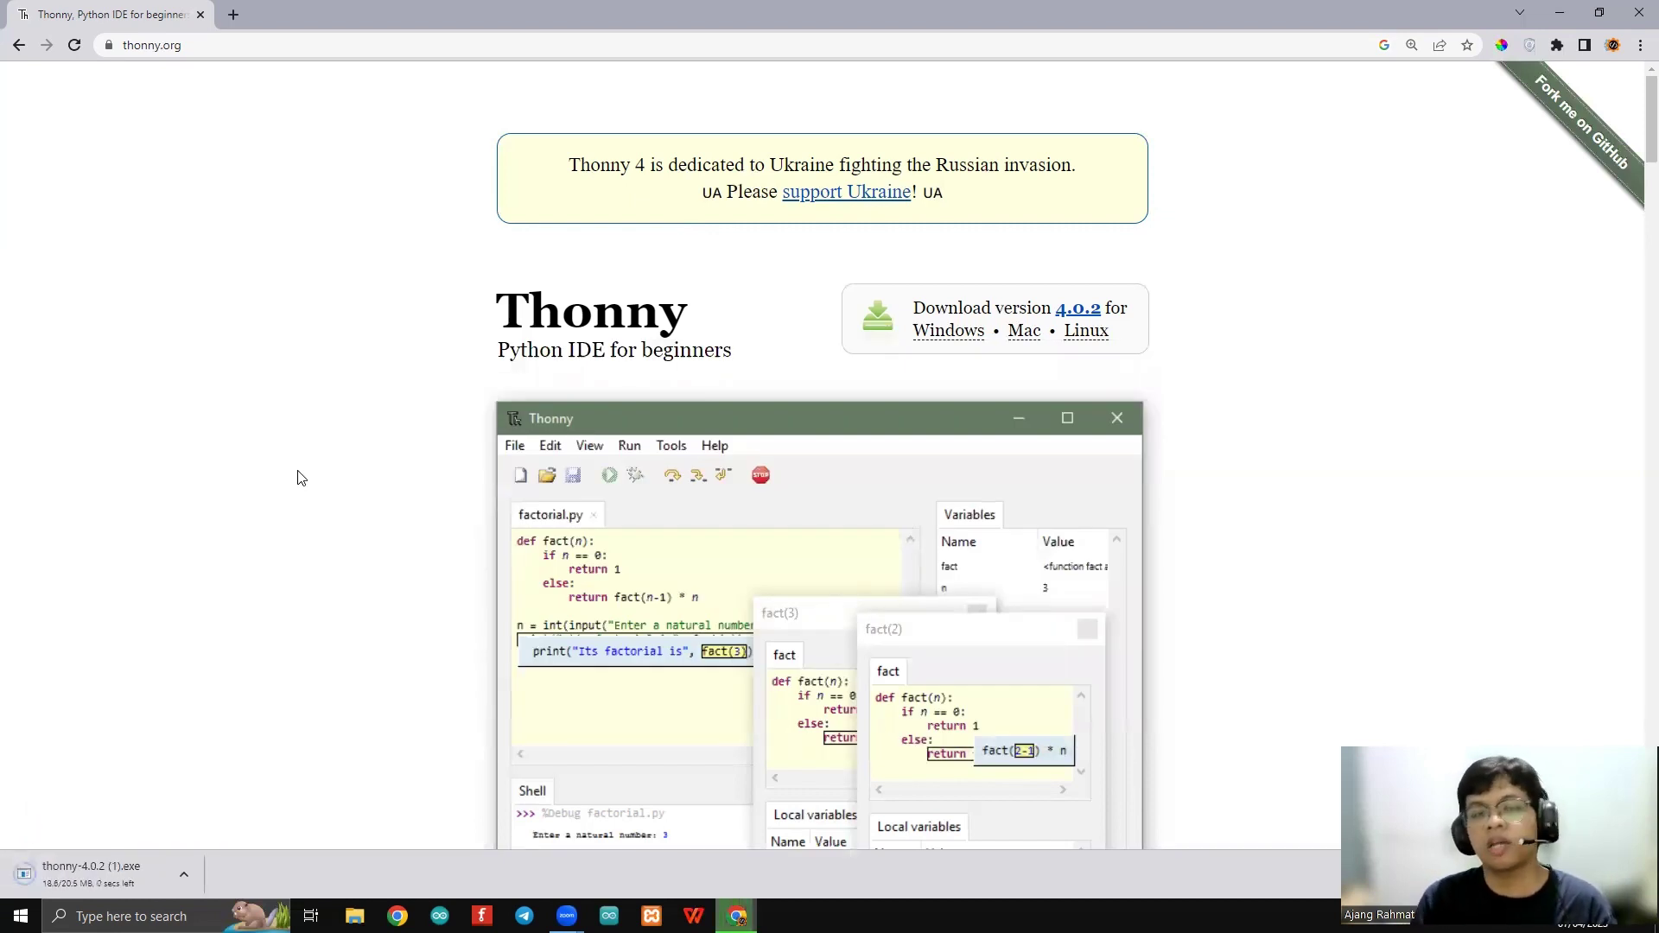
pyautogui.click(180, 874)
pyautogui.click(226, 790)
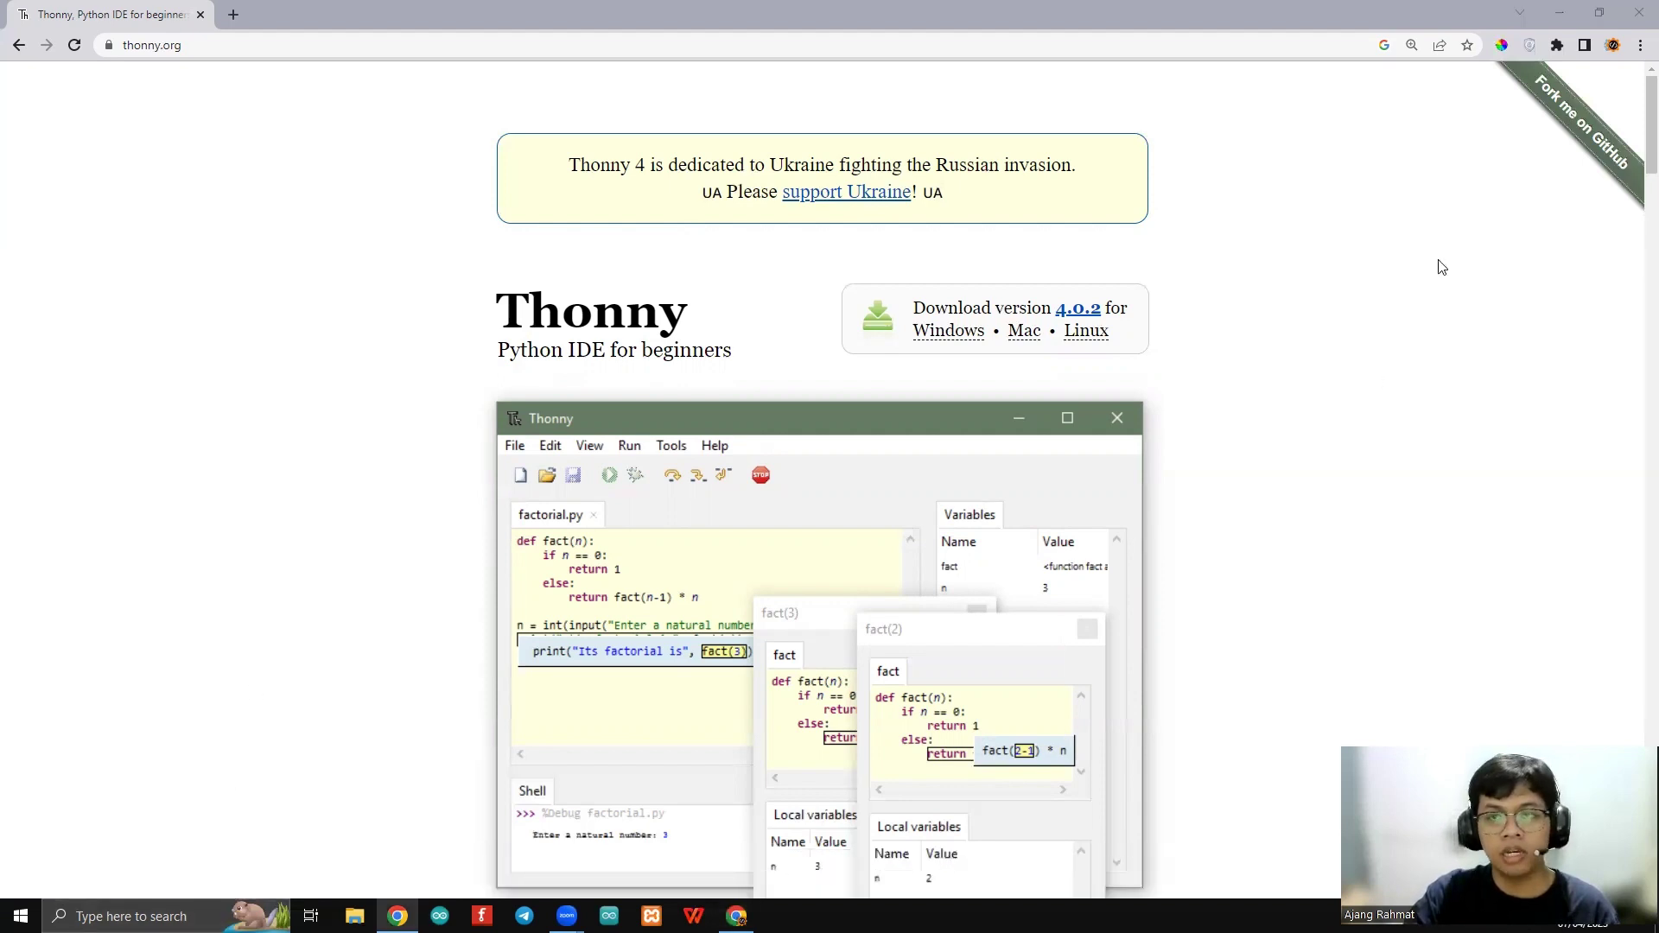
pyautogui.click(1559, 12)
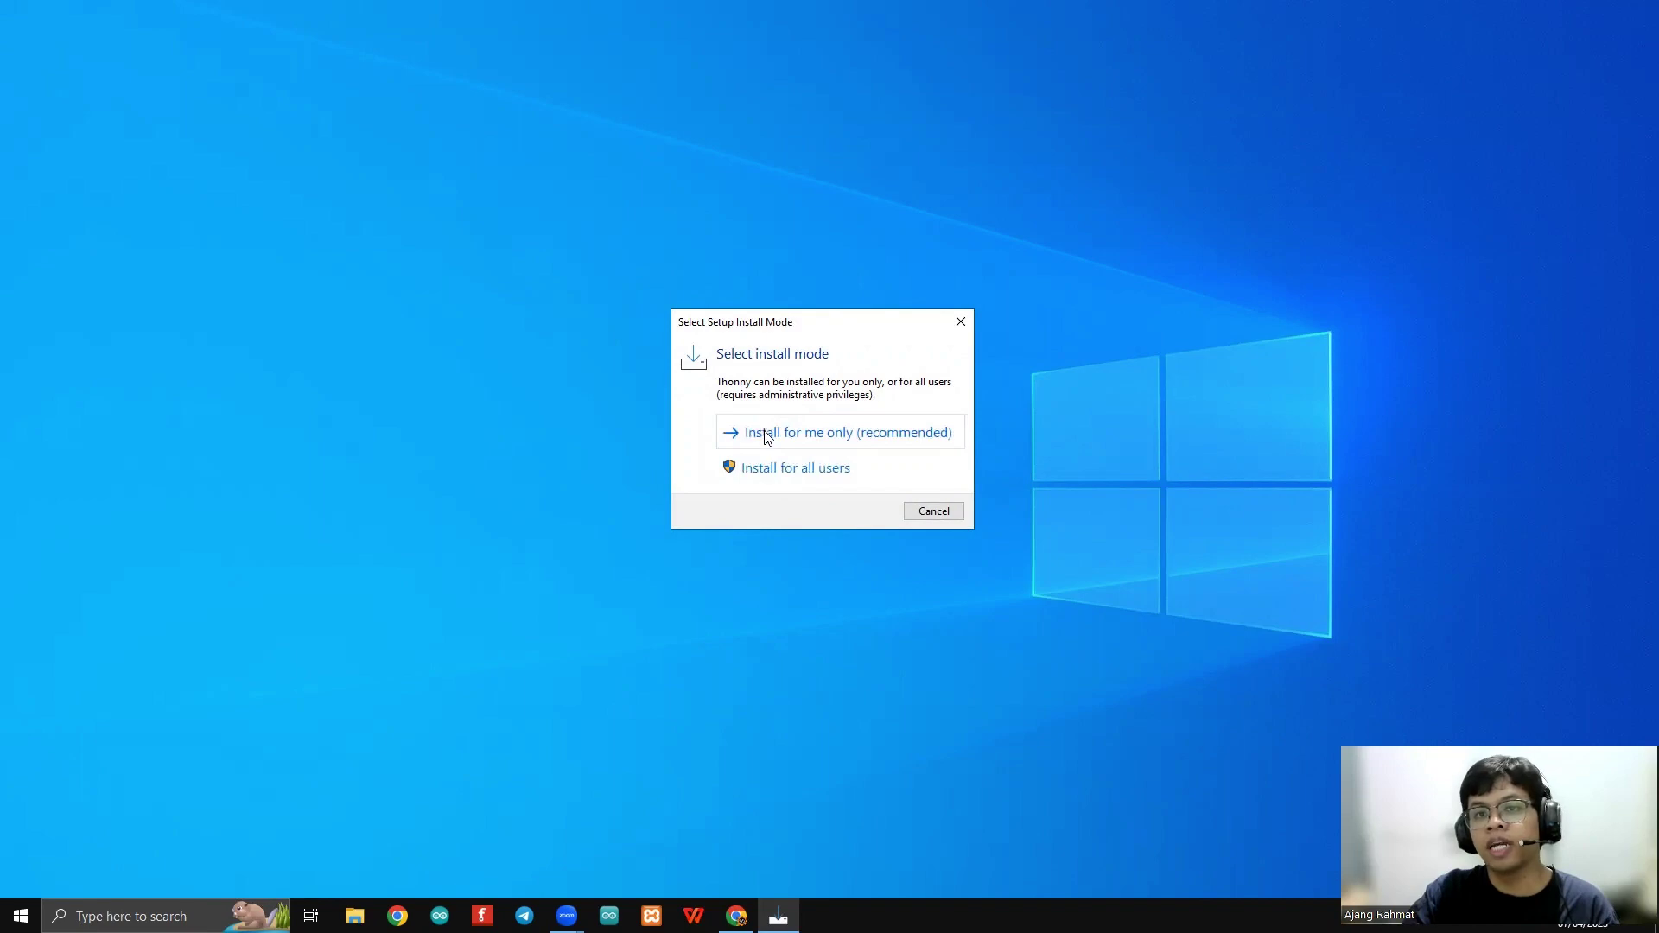
# Choose to install Thonny for the current account only, accepting the default destination folder and Start Menu folder
pyautogui.click(897, 437)
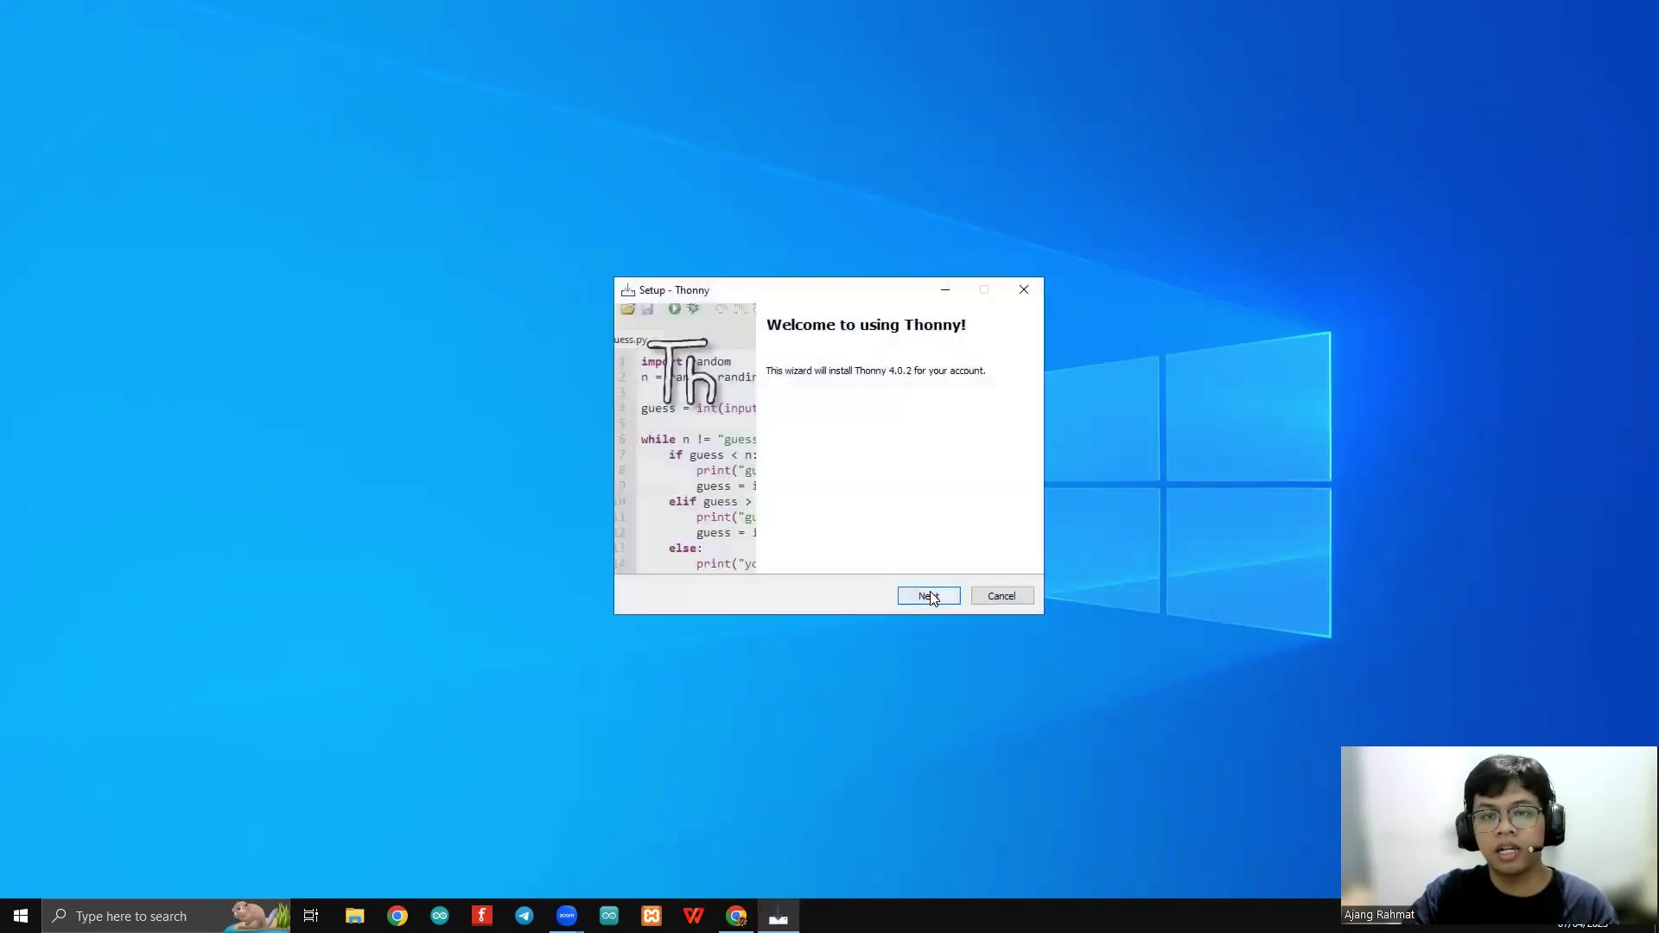
pyautogui.click(931, 597)
pyautogui.click(923, 596)
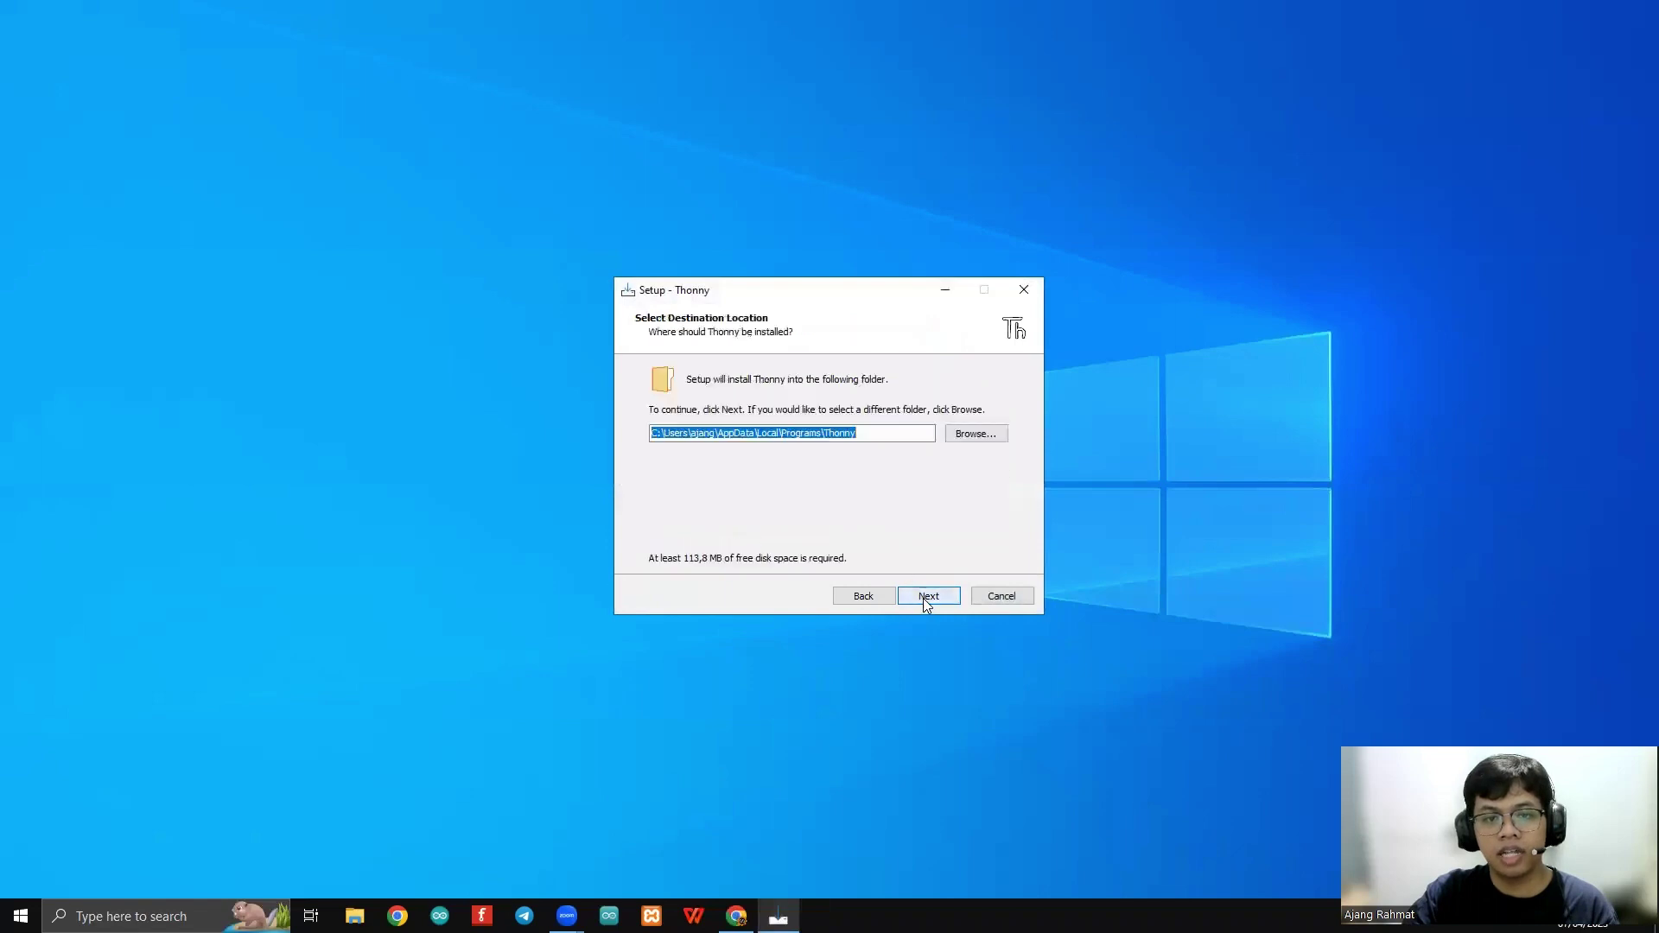
pyautogui.click(942, 595)
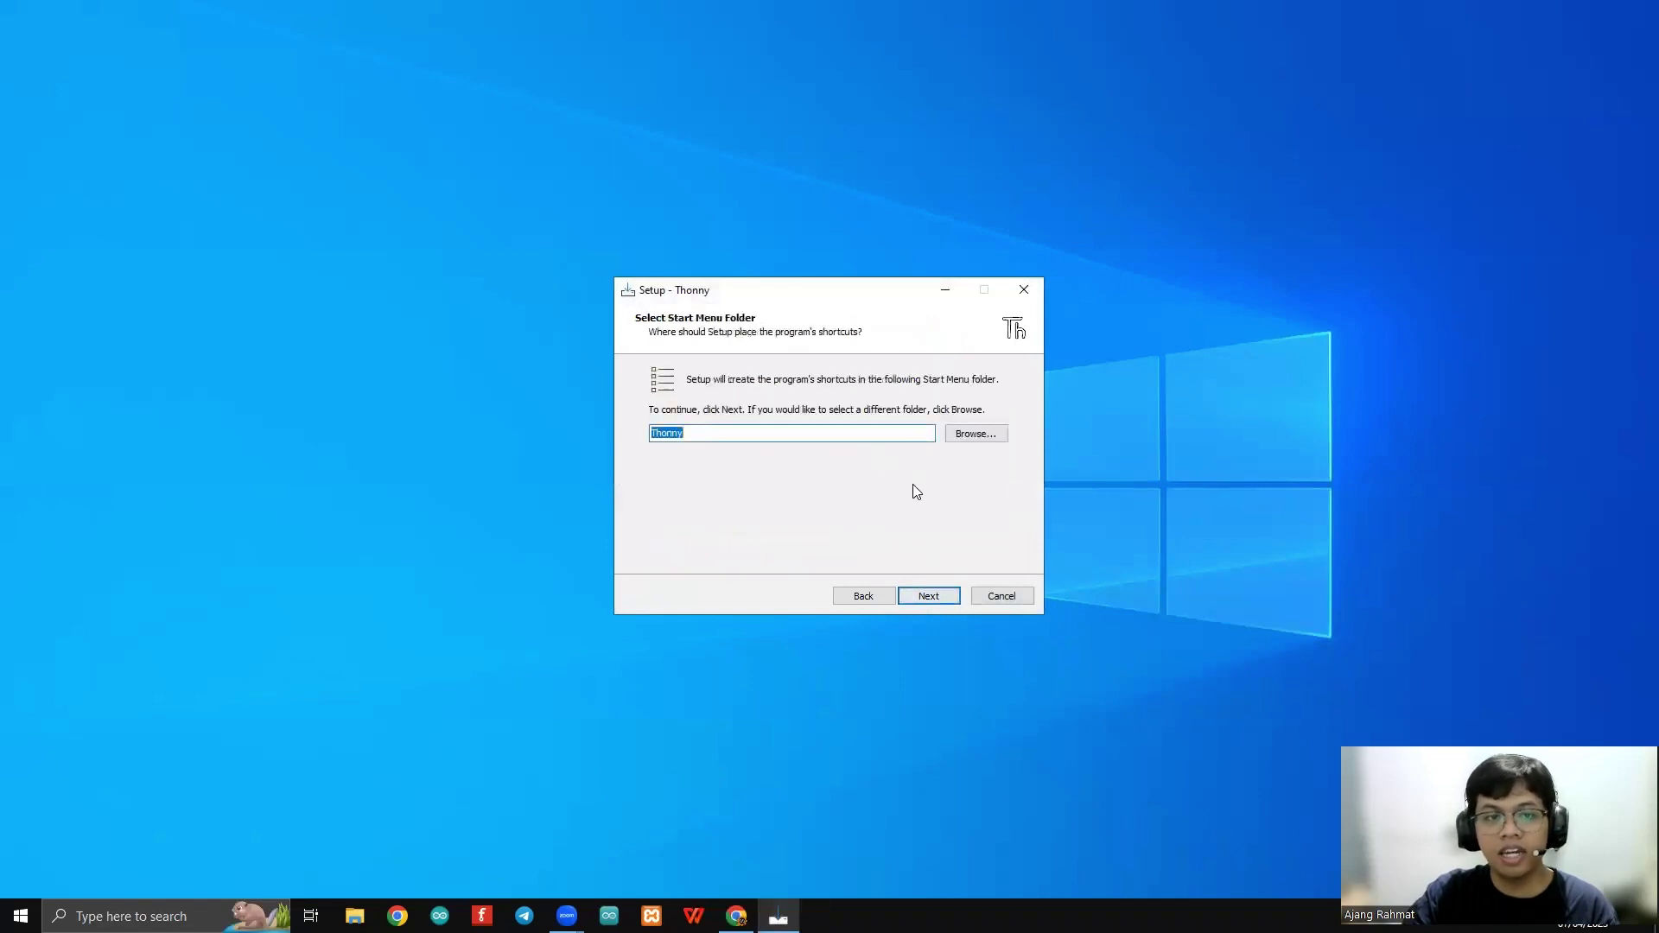
pyautogui.click(927, 595)
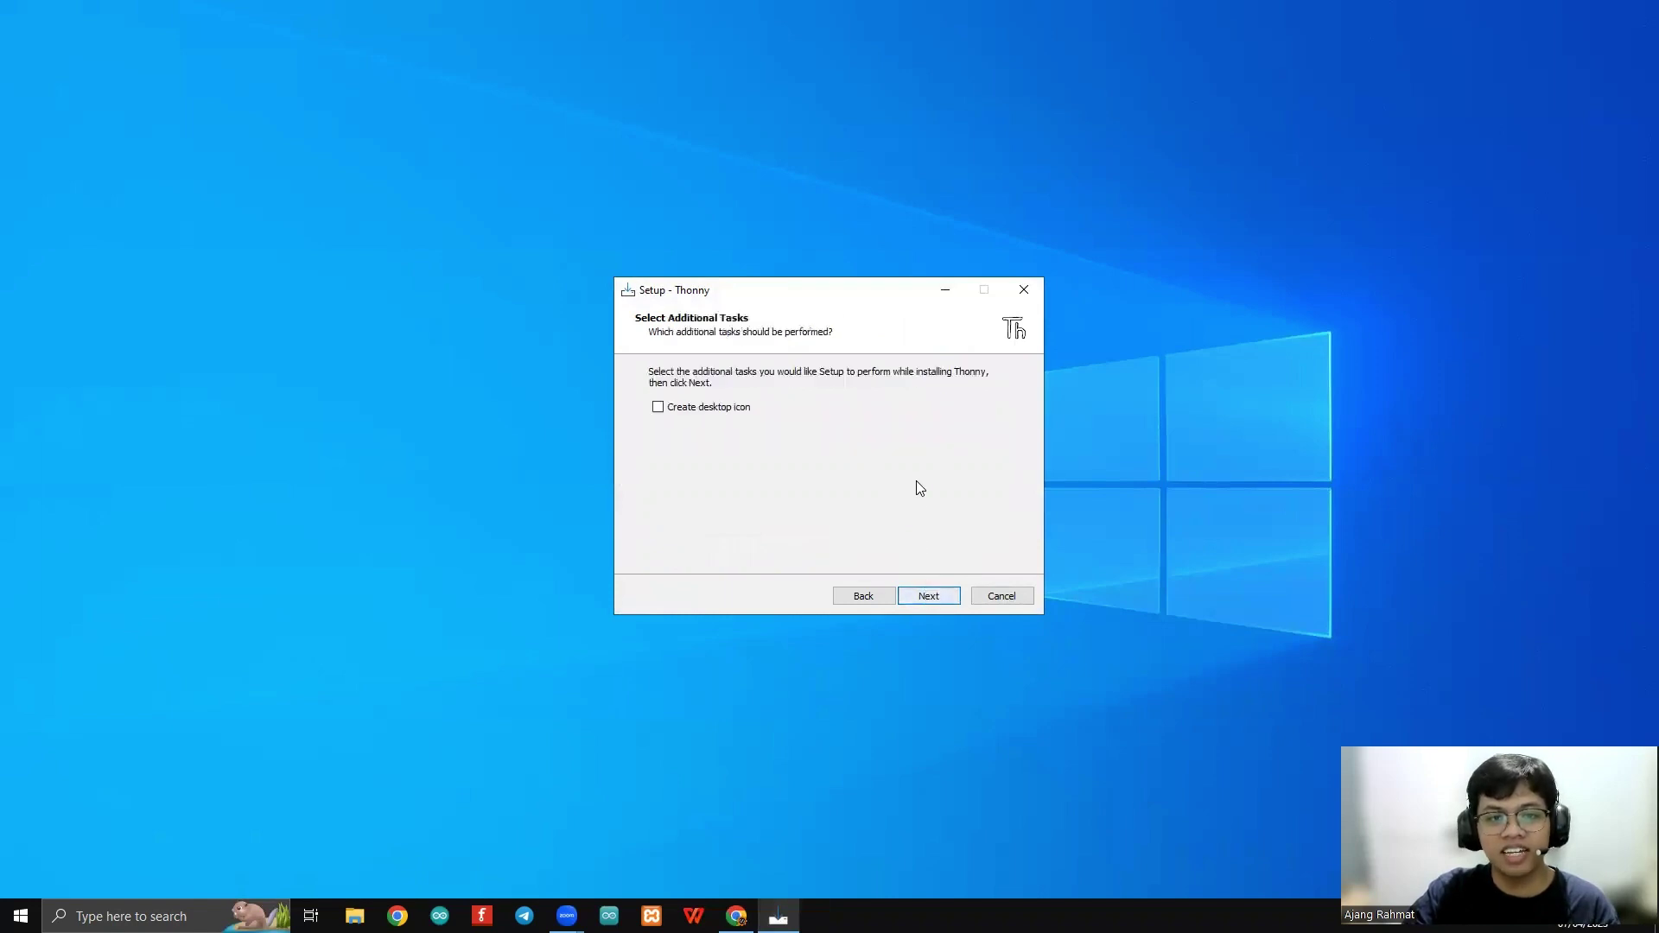
# Enable the desktop icon, install Thonny, and finish the setup wizard
pyautogui.click(679, 413)
pyautogui.click(928, 596)
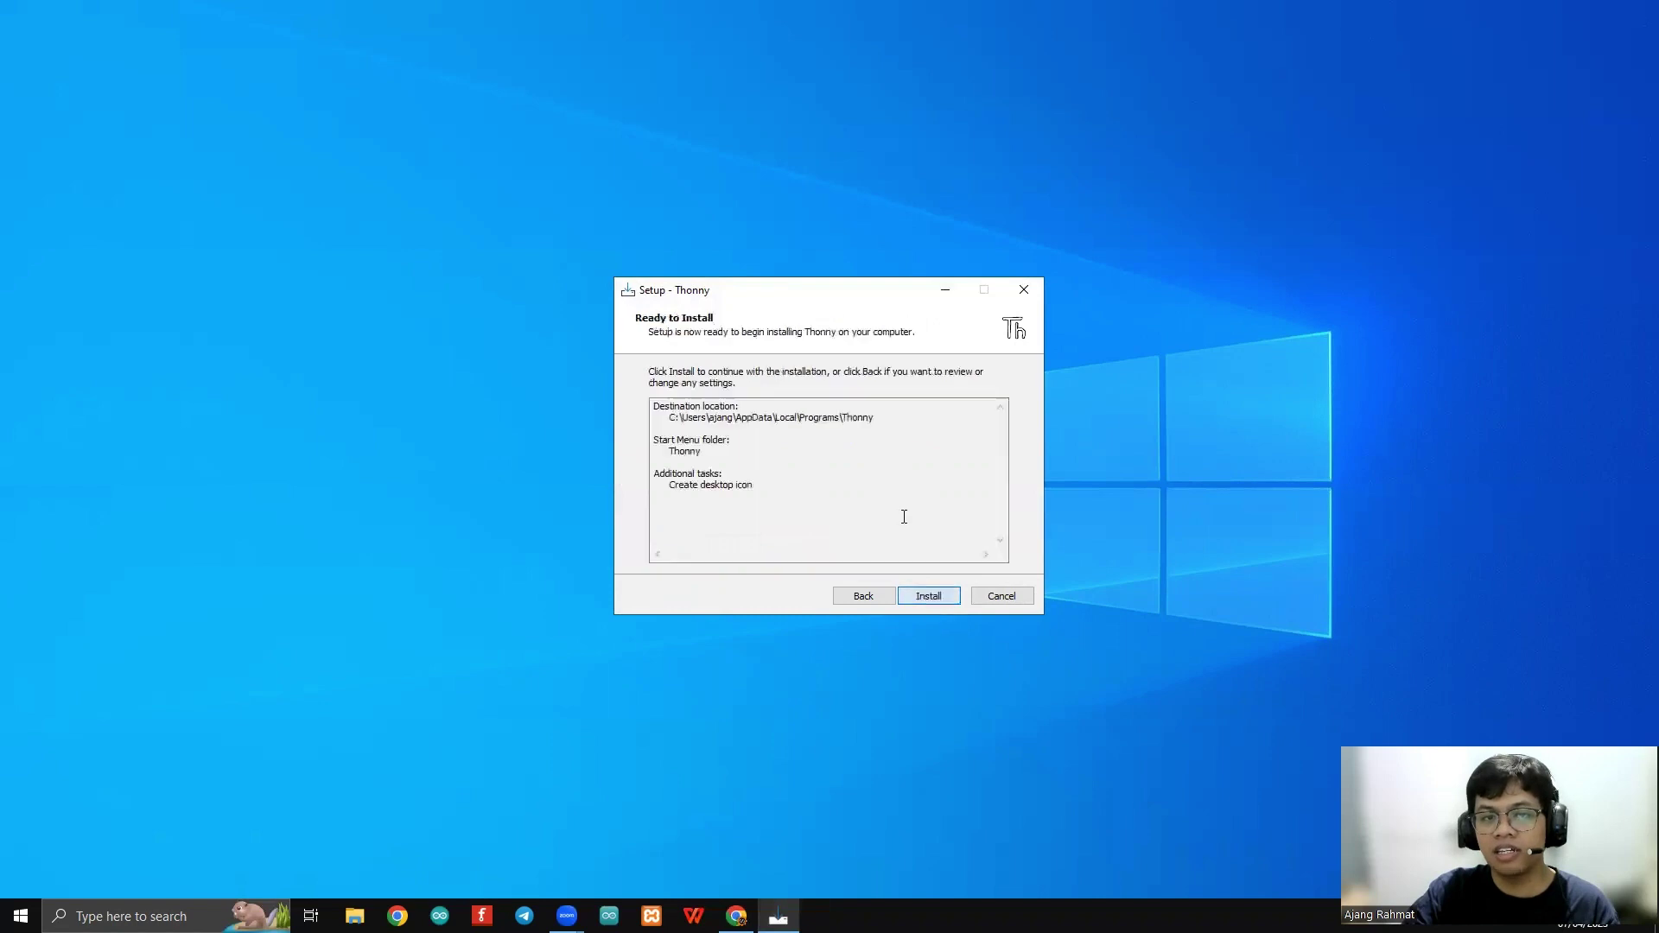
pyautogui.click(914, 600)
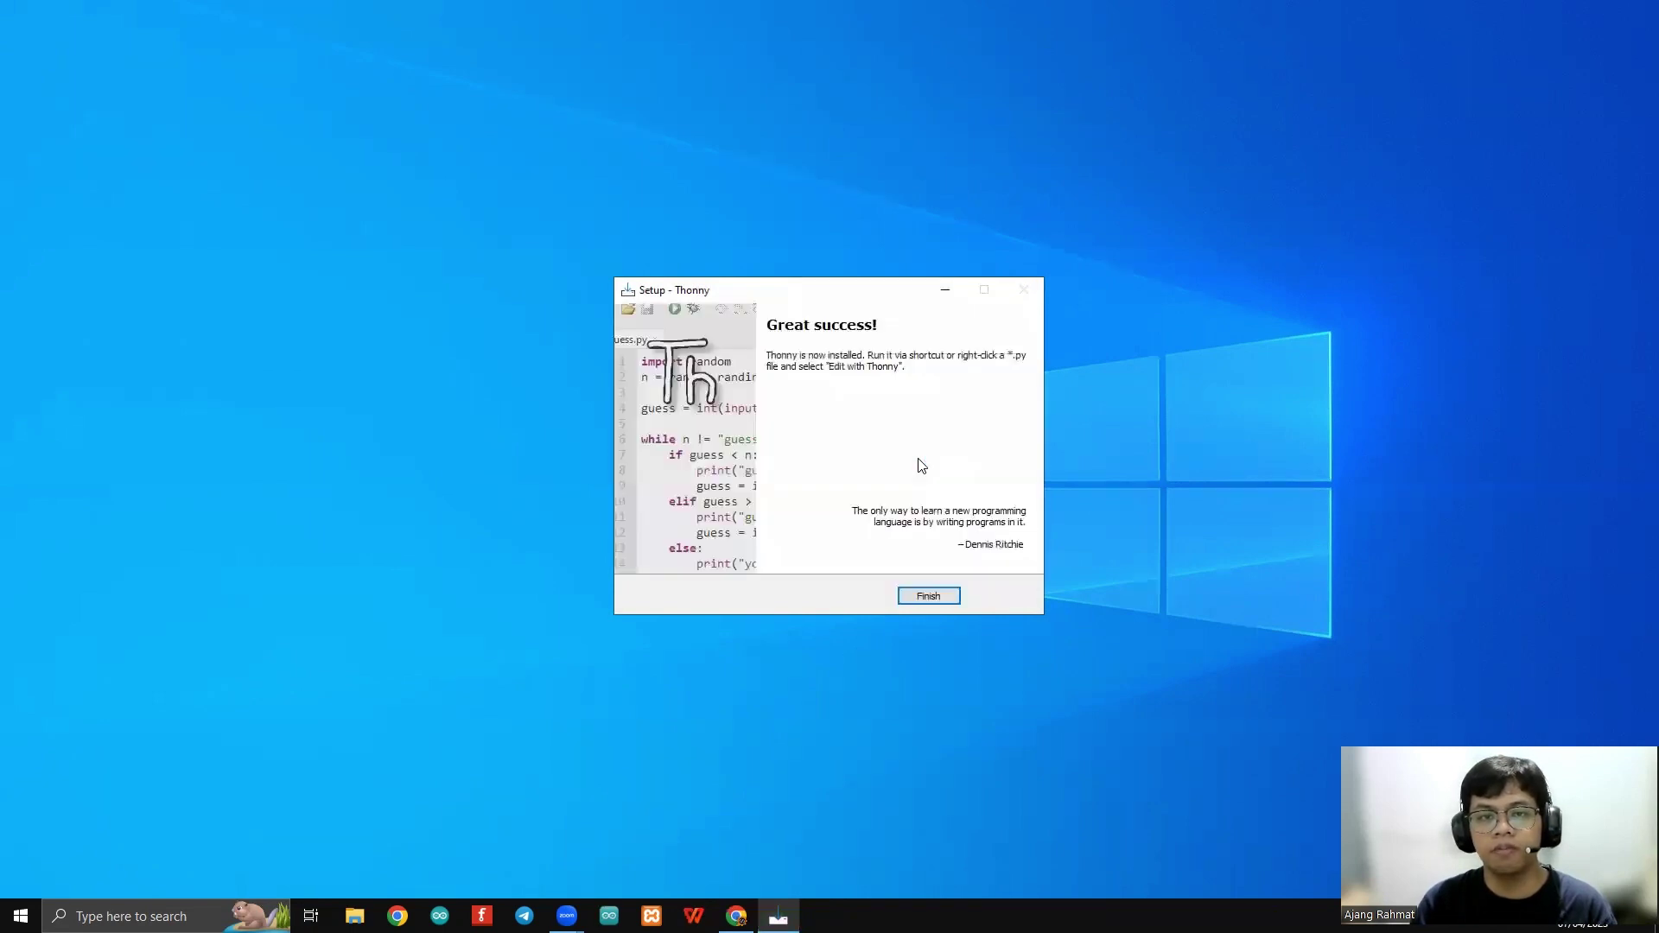
pyautogui.click(925, 598)
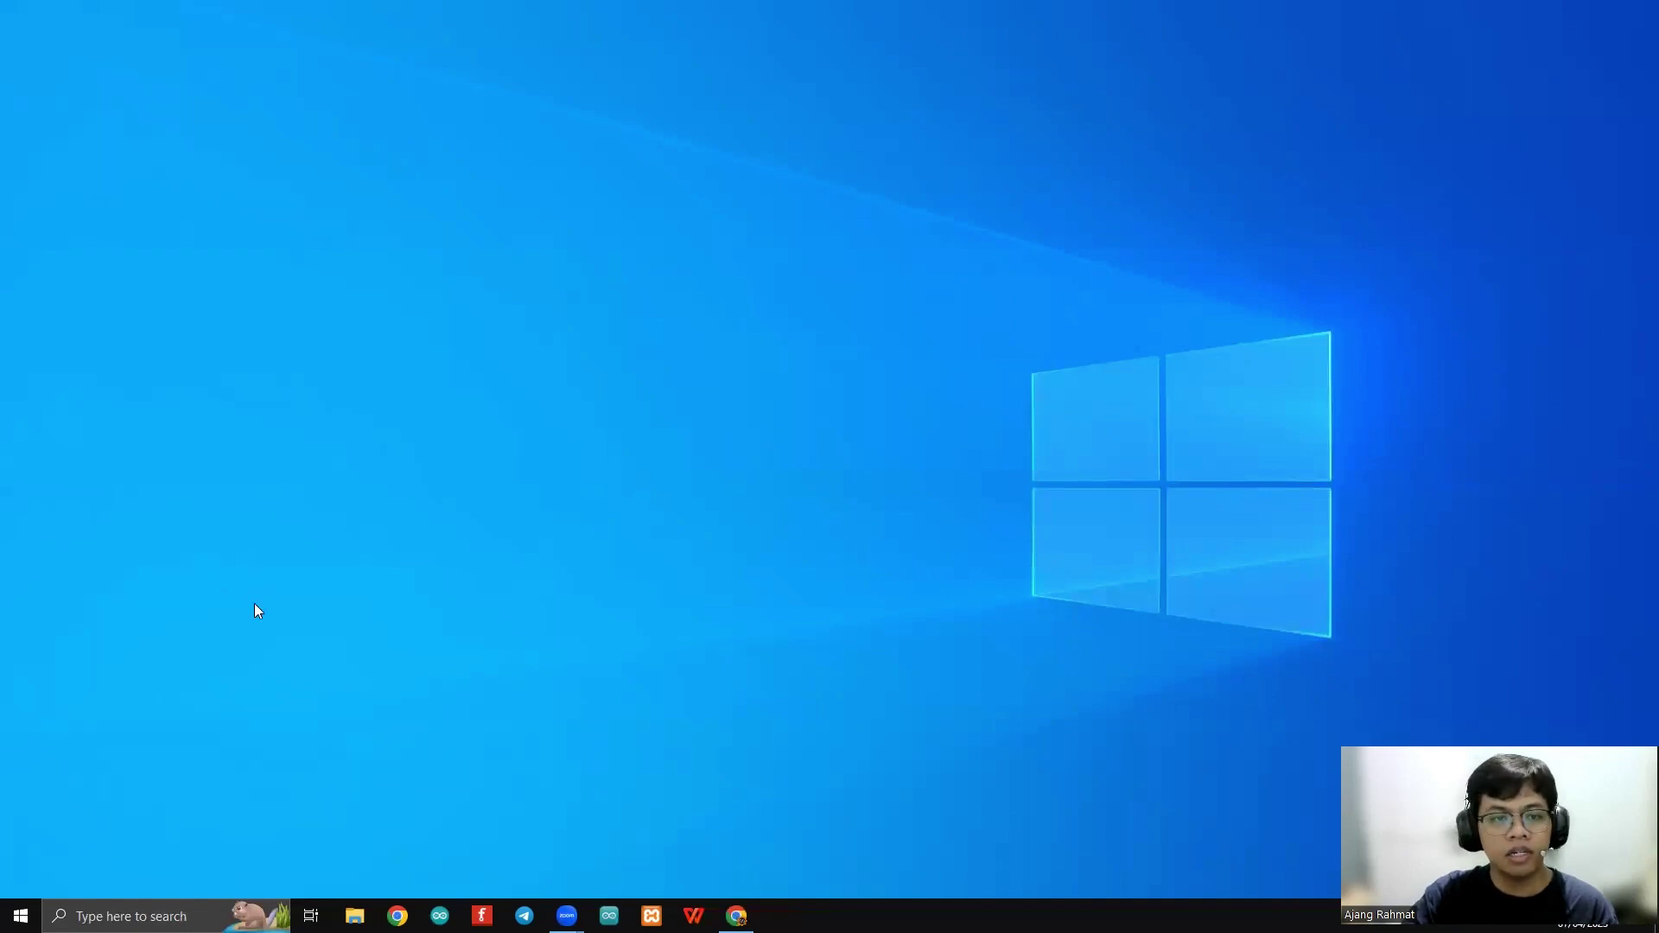
# Search Windows for the installed Thonny app and launch it
pyautogui.click(61, 907)
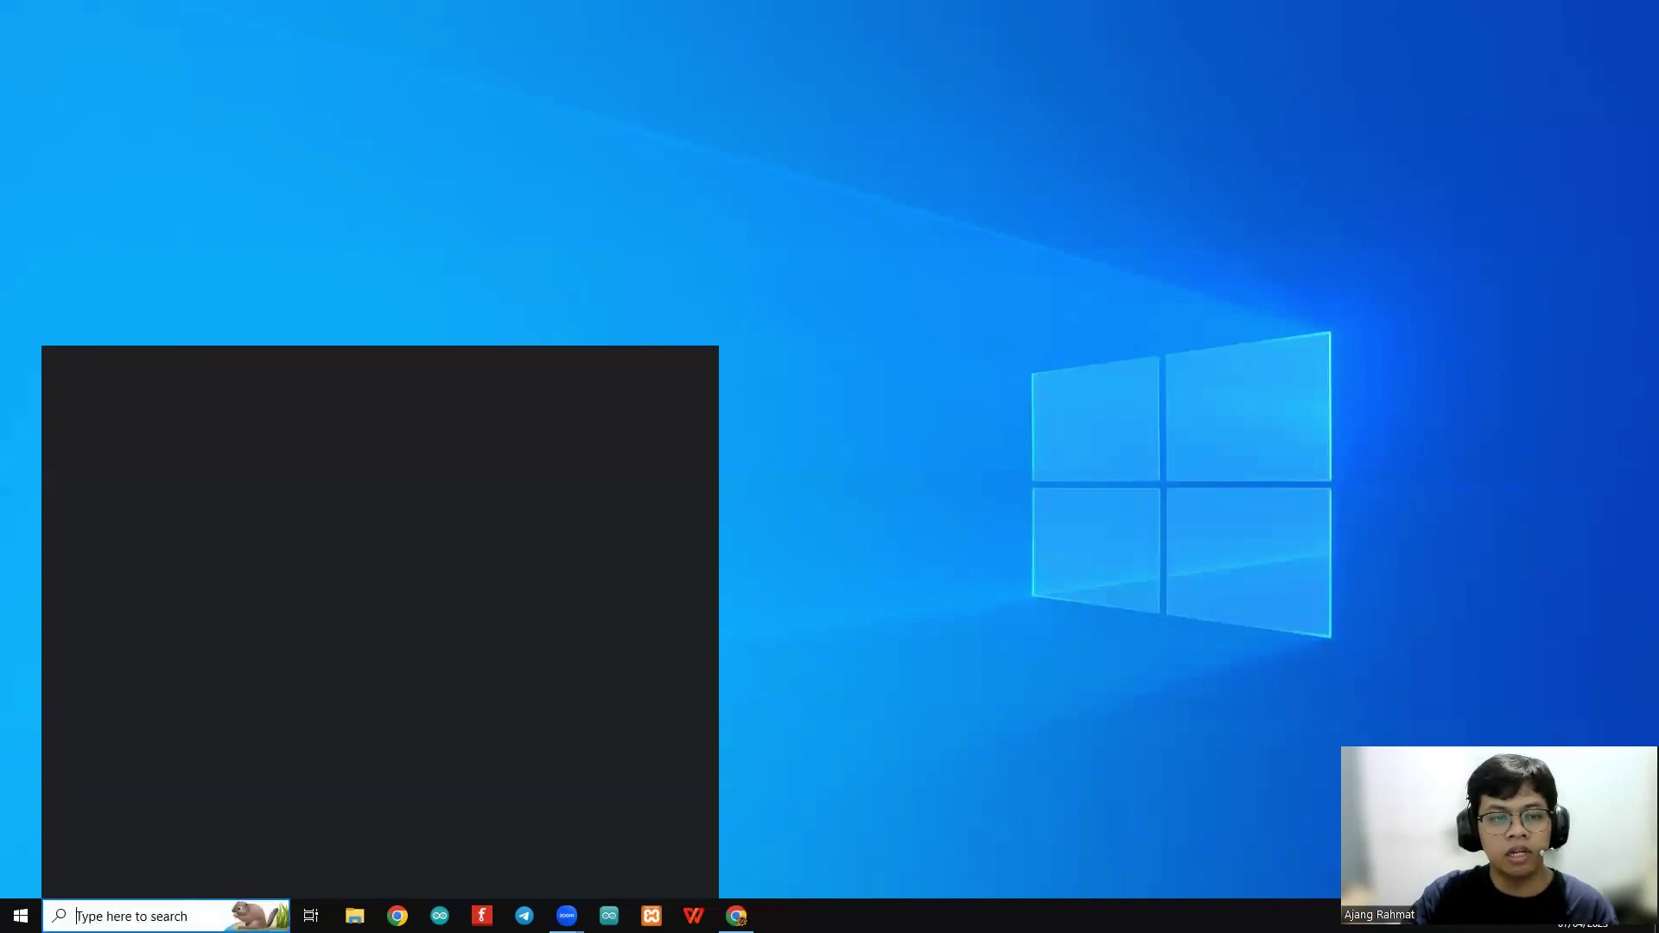
pyautogui.write('thon')
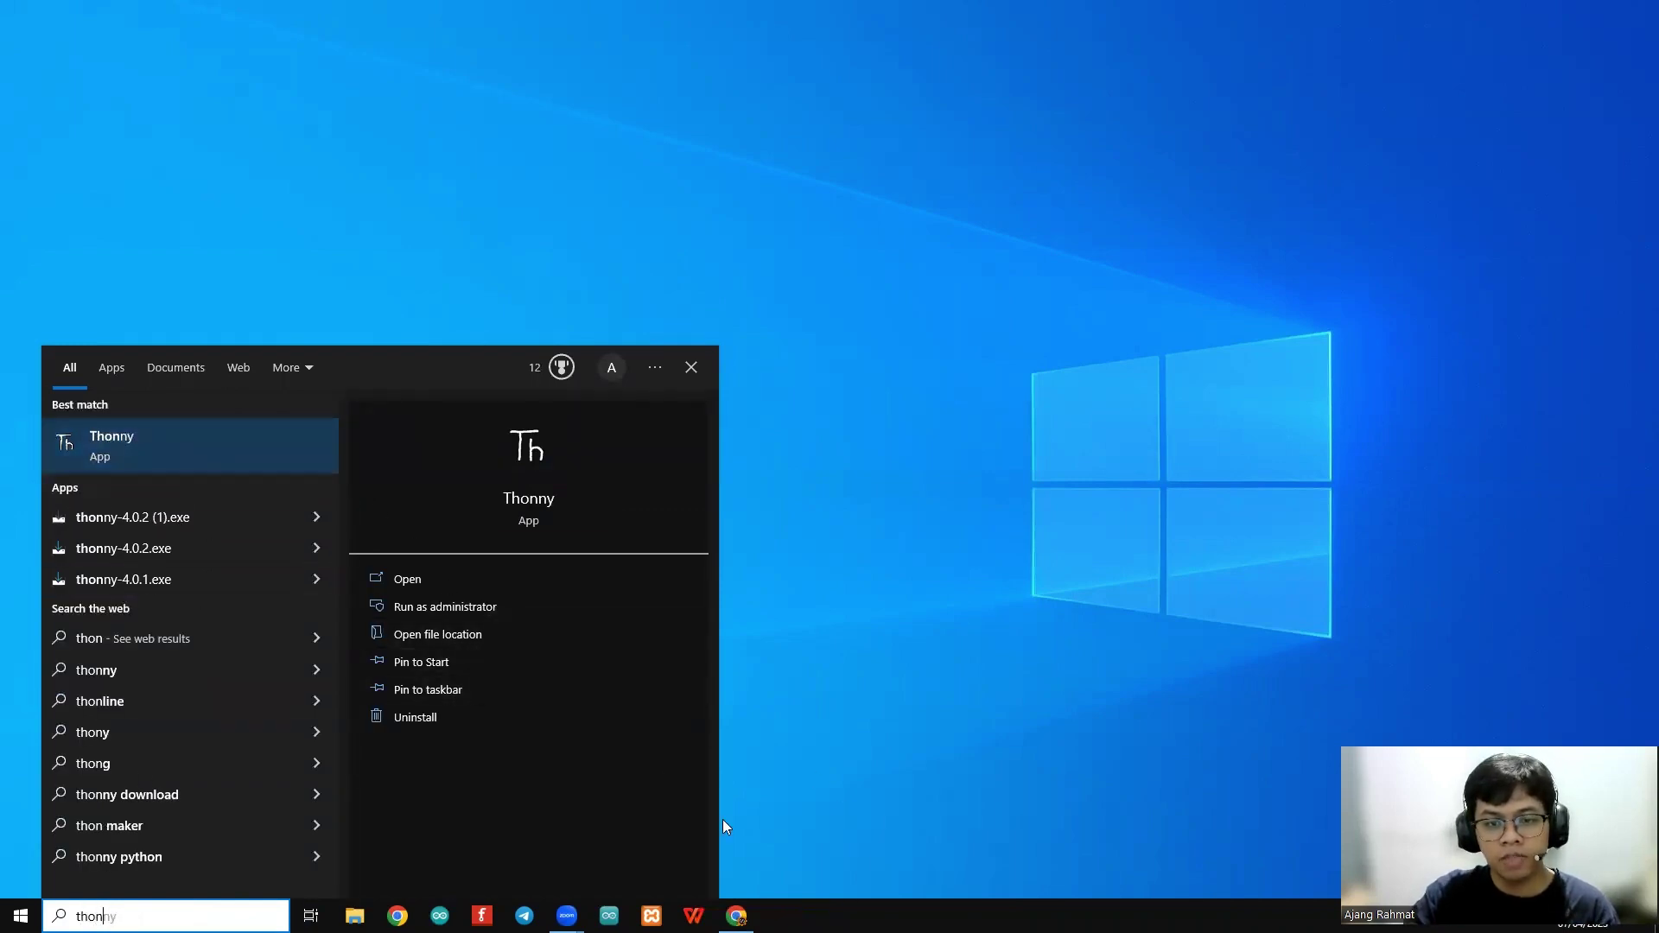
pyautogui.click(438, 687)
pyautogui.click(962, 586)
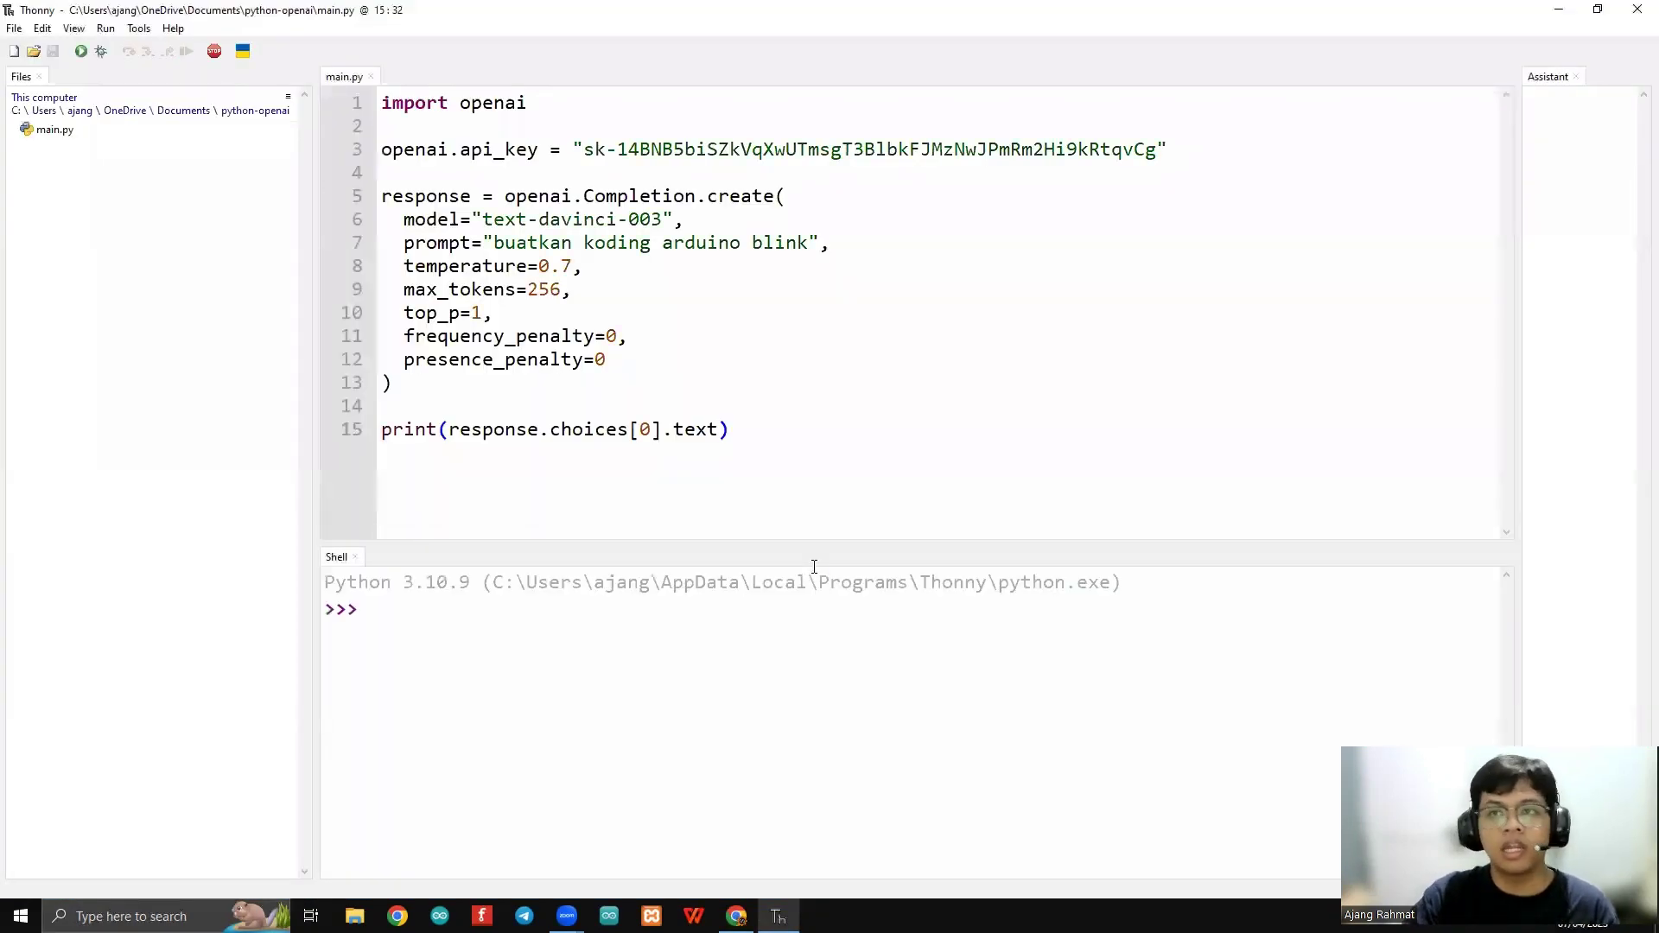
# Close the main.py file and the Assistant and Files views, and increase the font size by one step
pyautogui.click(371, 77)
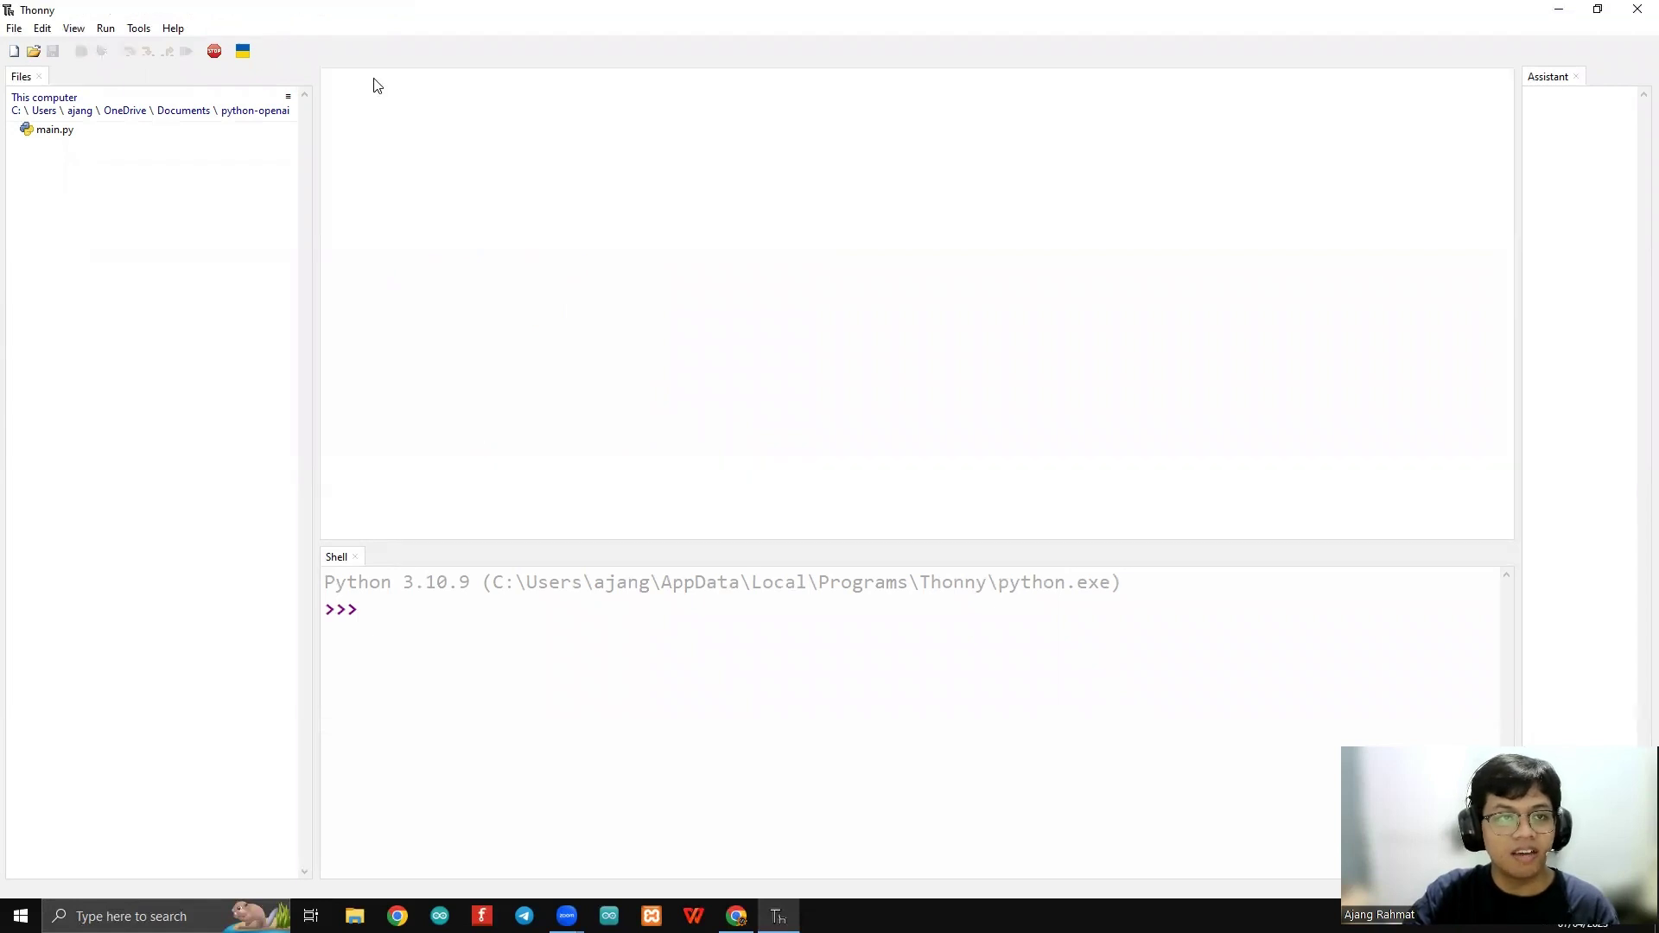
pyautogui.click(1574, 78)
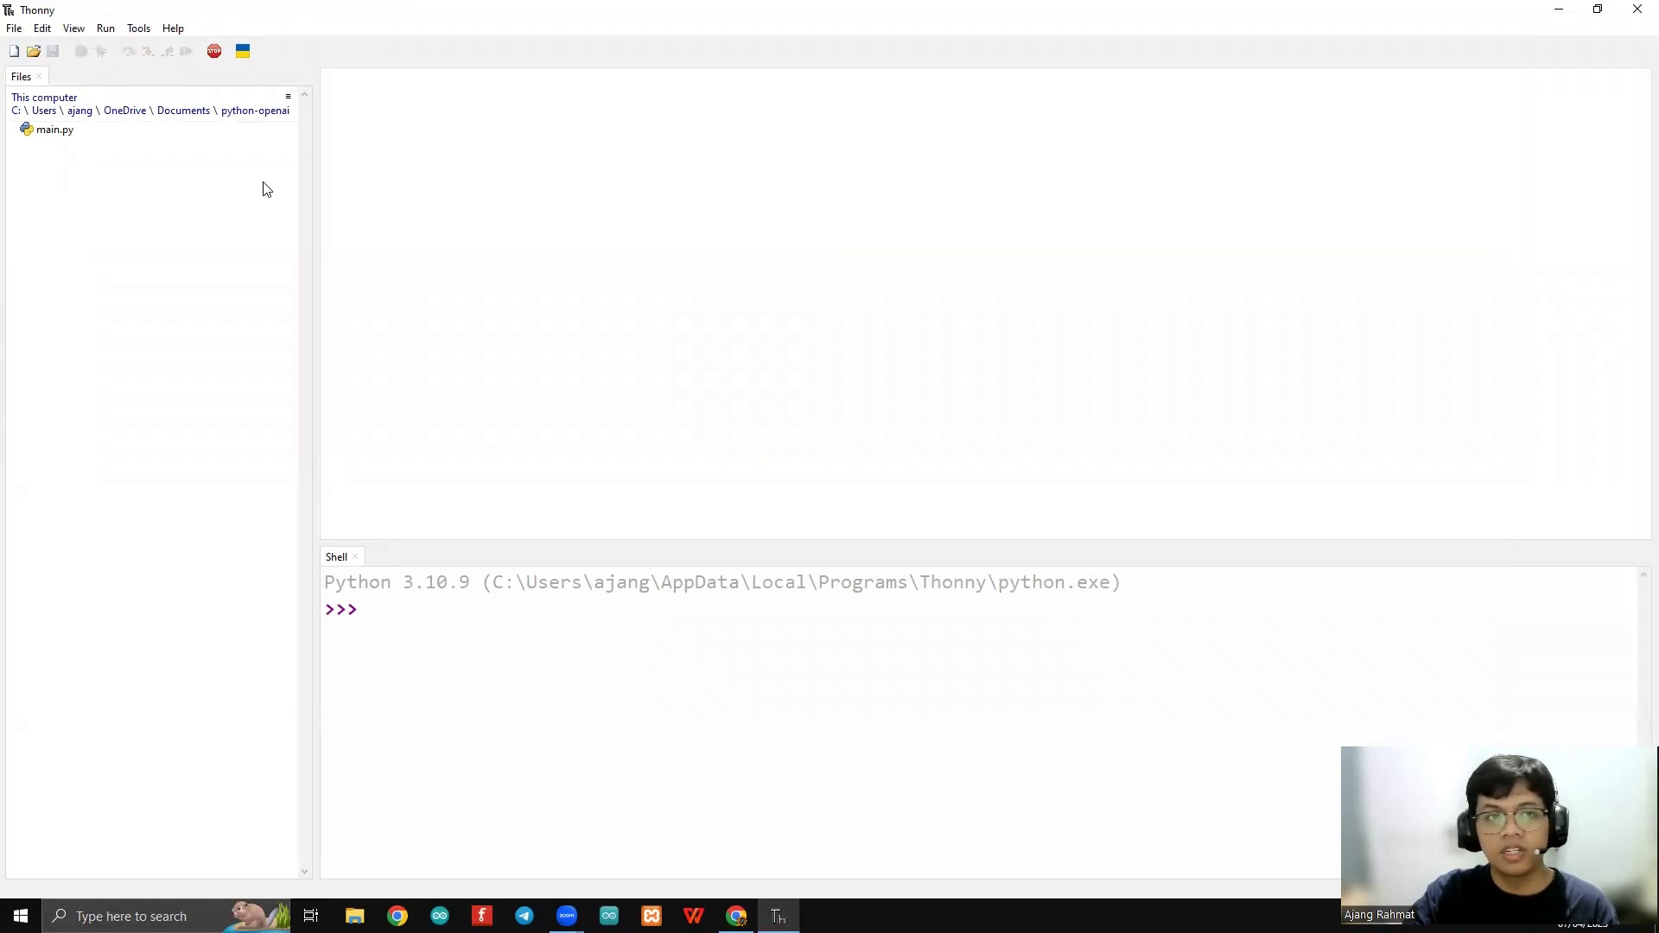
pyautogui.click(39, 77)
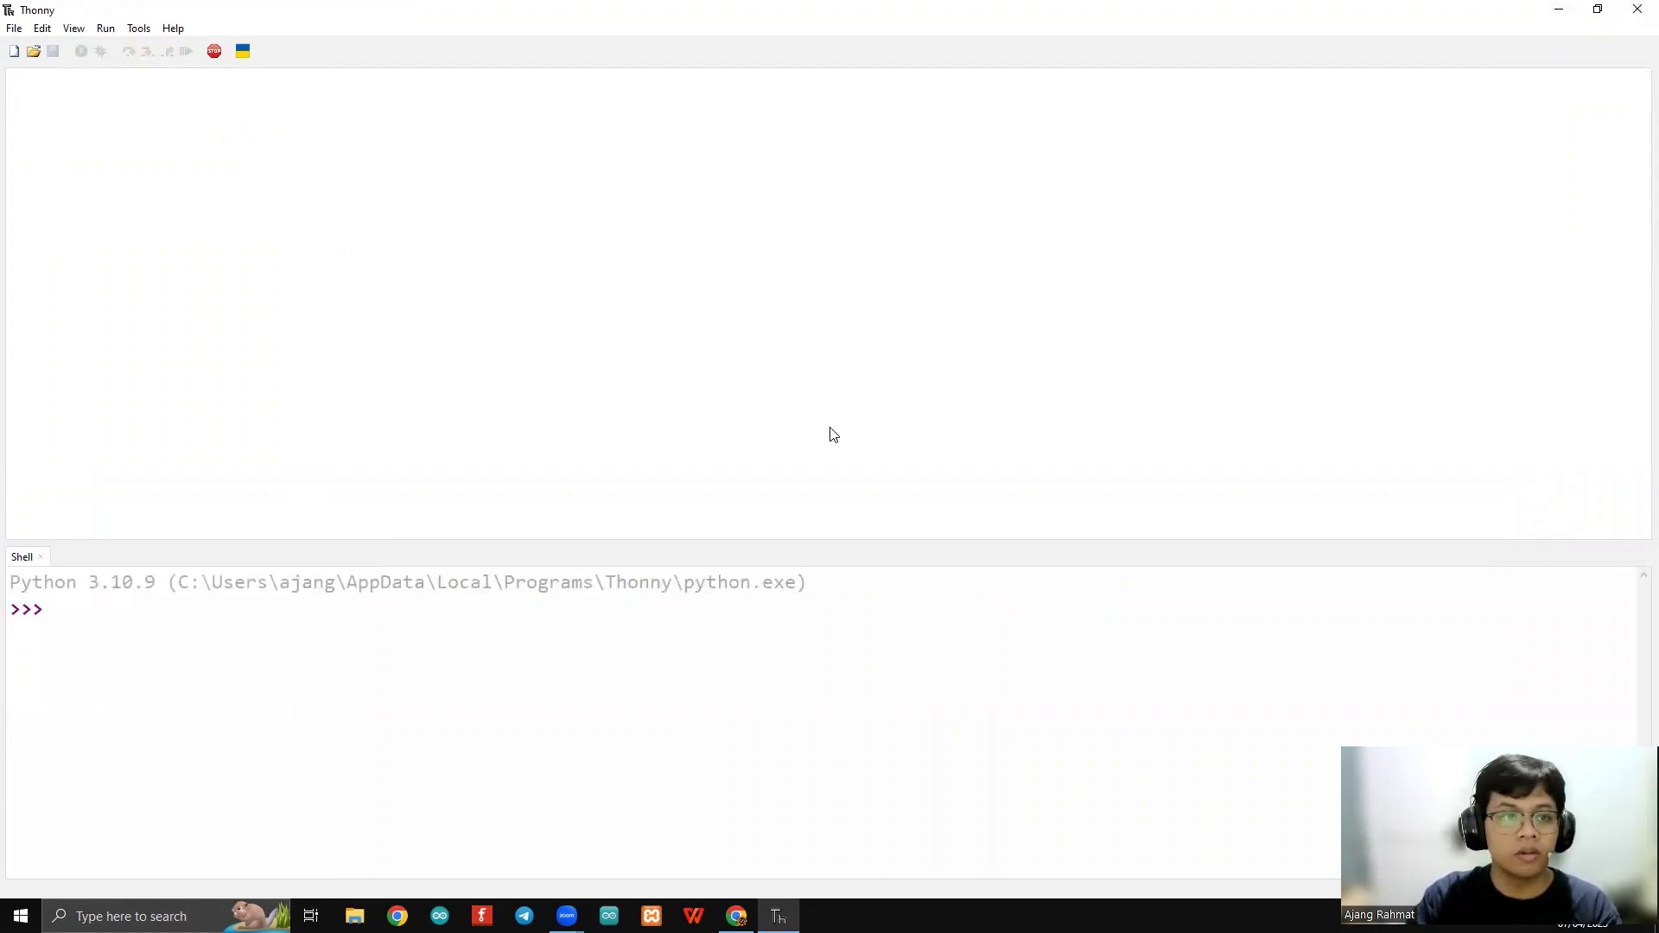
pyautogui.hotkey('ctrl', '+')
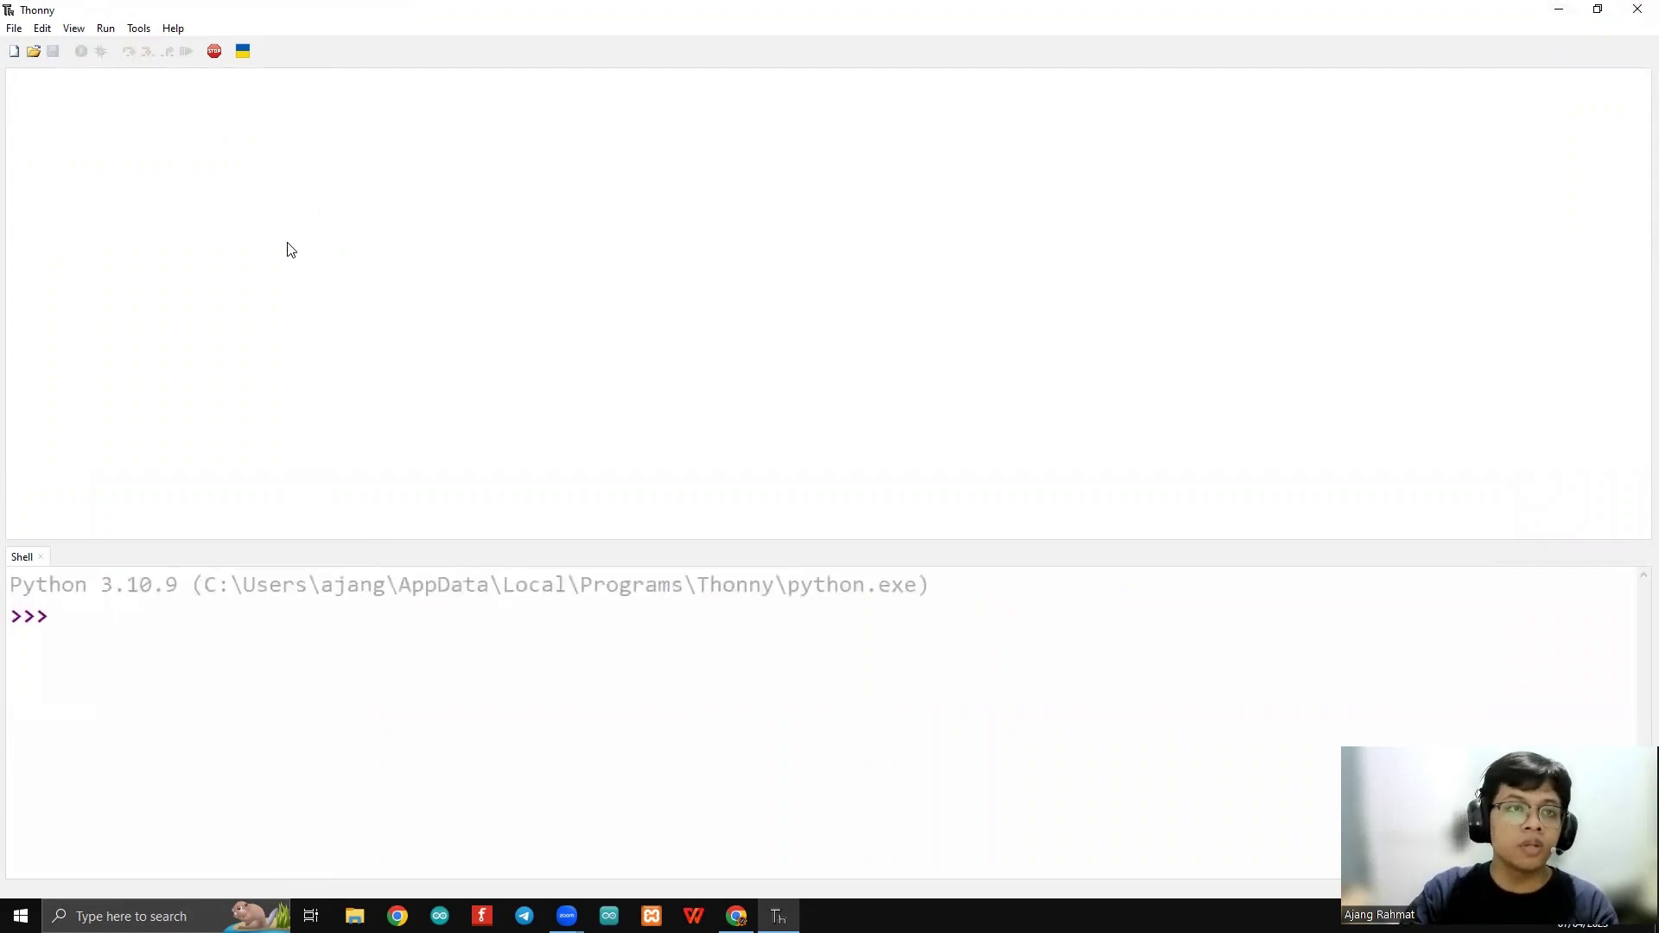
# Restore the Thonny window to its smaller size near the middle of the desktop and enlarge the editor area above the Shell
pyautogui.click(1610, 7)
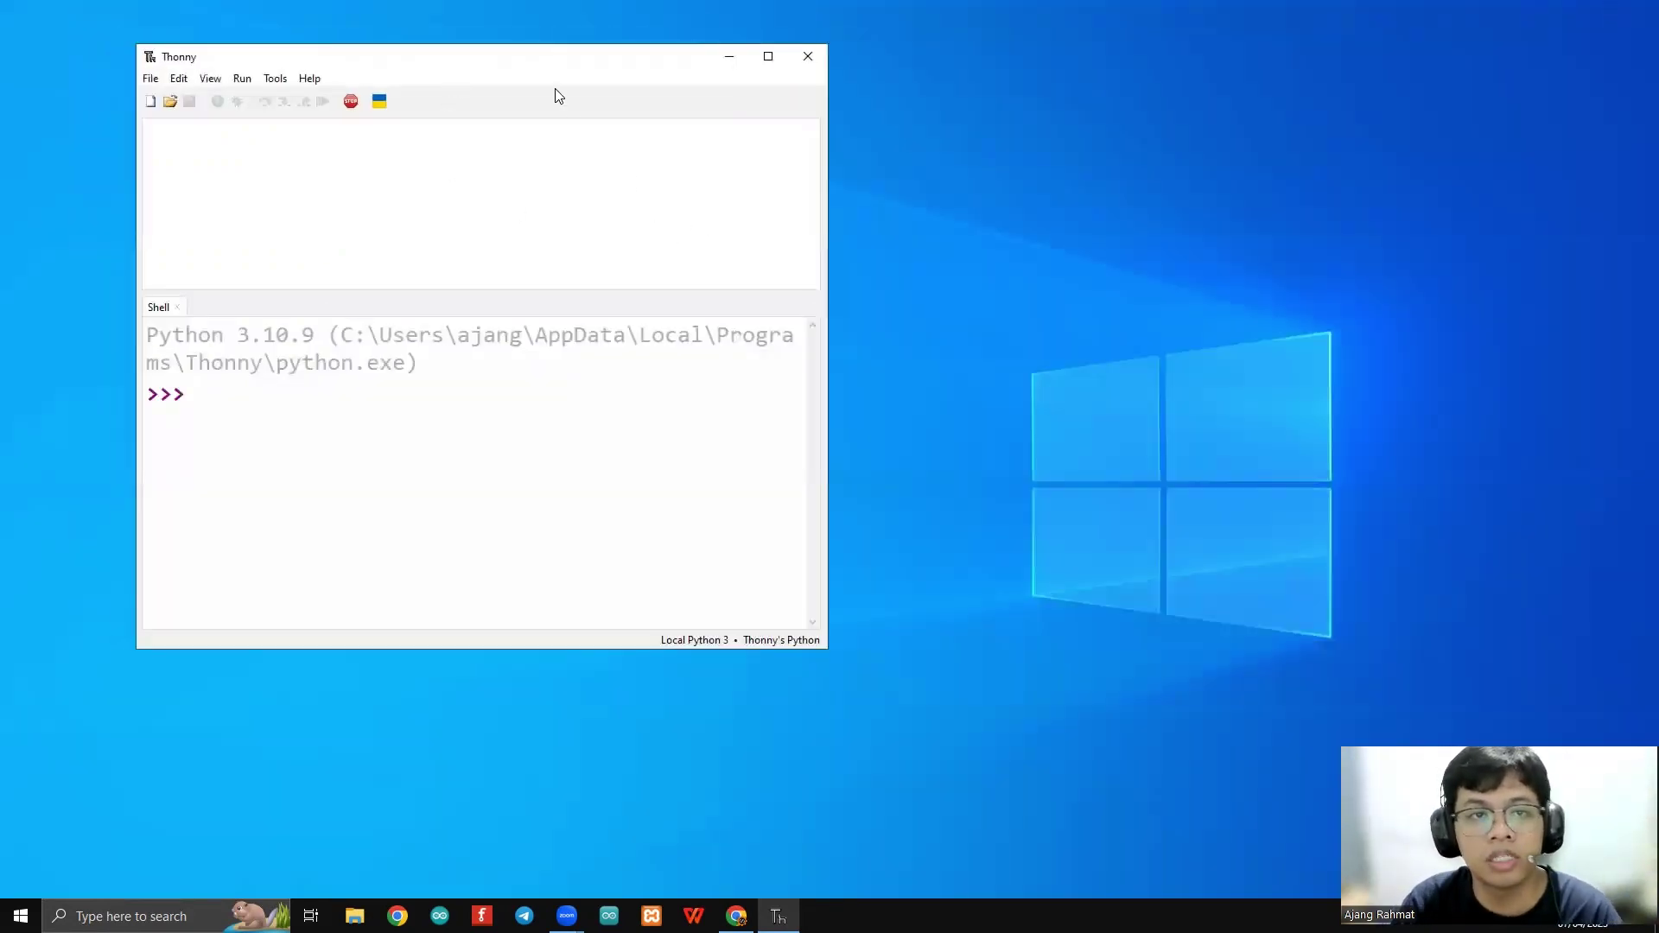
pyautogui.moveTo(561, 89); pyautogui.dragTo(829, 265)
pyautogui.moveTo(708, 467); pyautogui.dragTo(687, 643)
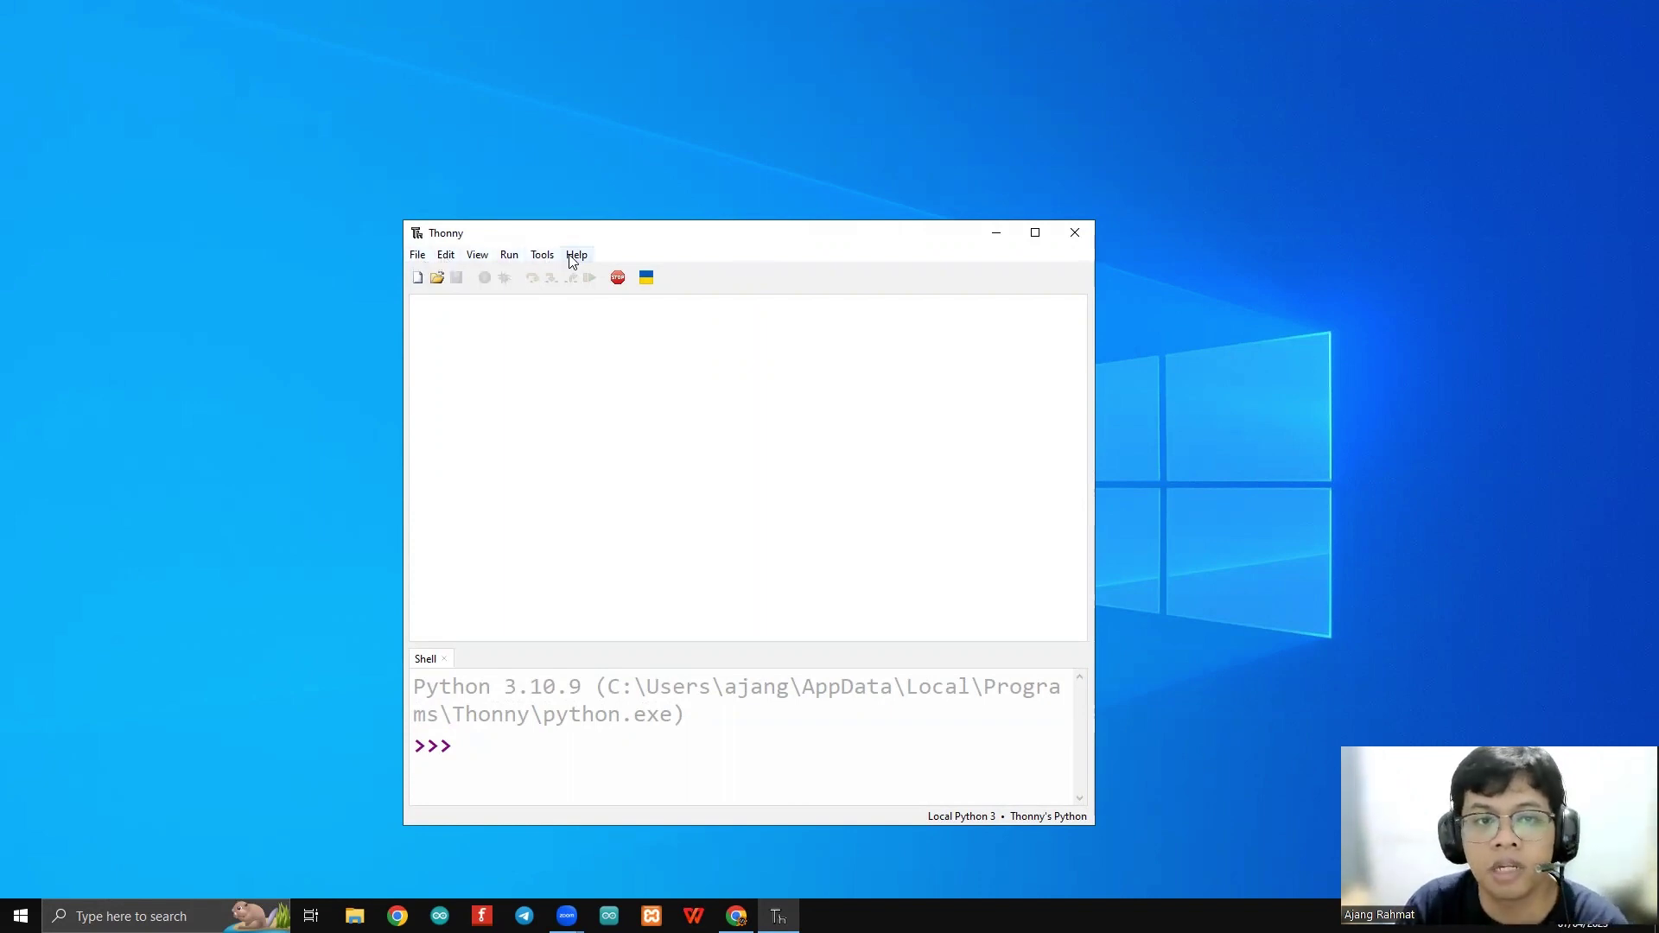
pyautogui.moveTo(548, 233); pyautogui.dragTo(507, 212)
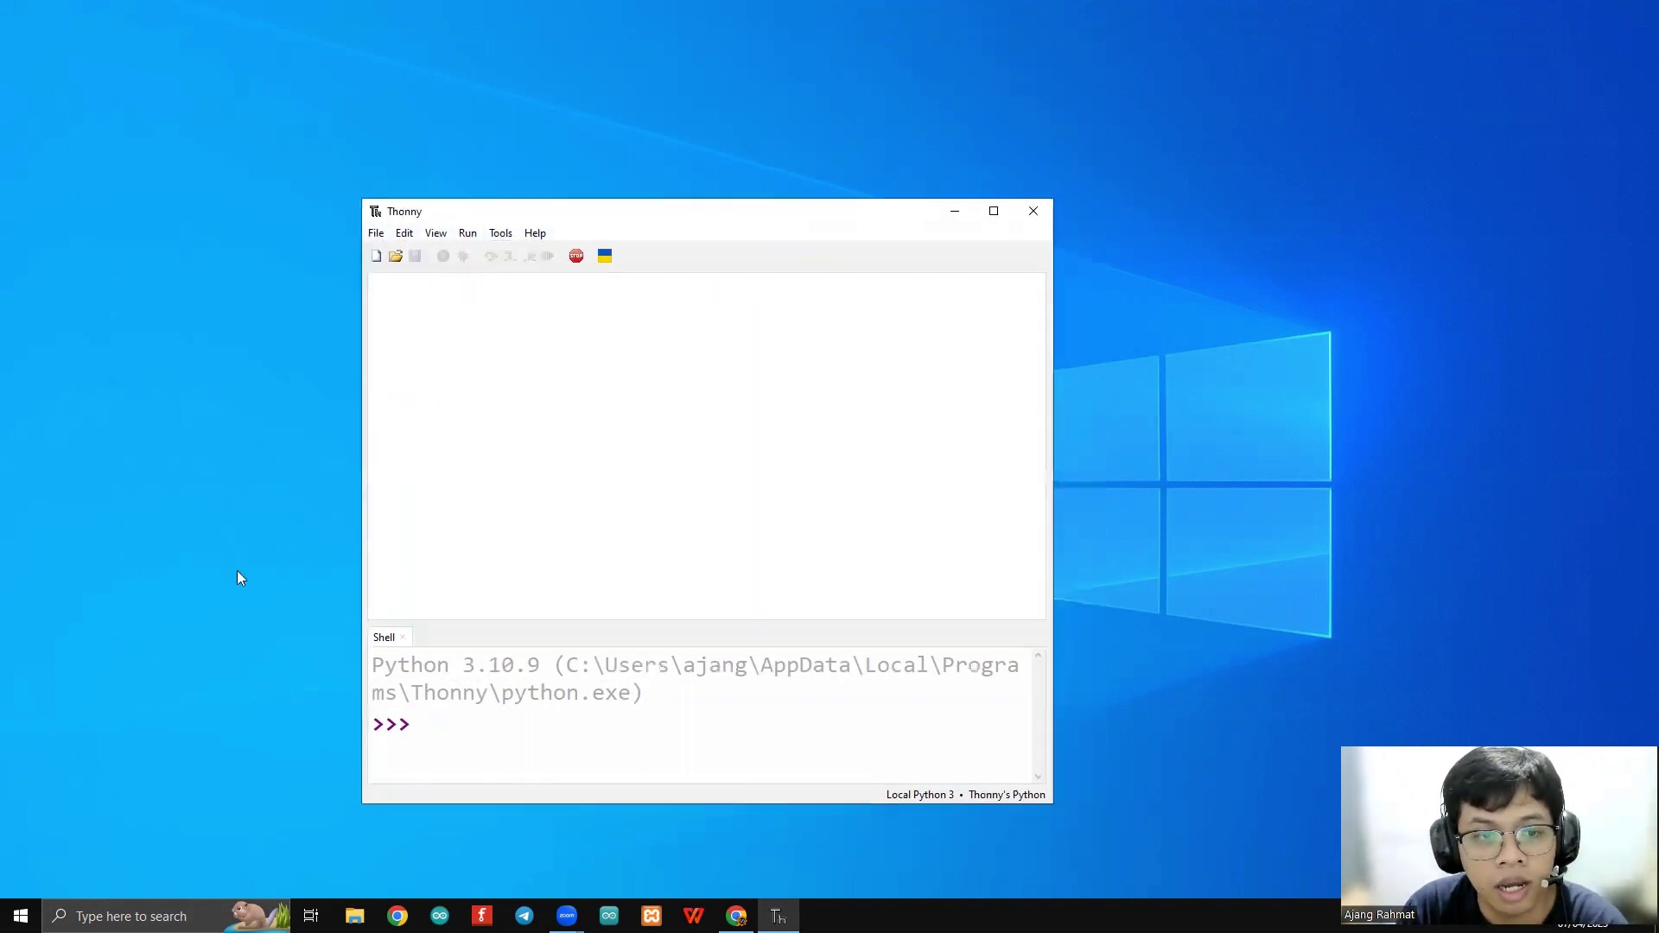
# Search Windows for Magnifier and launch it to enlarge the screen
pyautogui.click(130, 916)
pyautogui.write('mag')
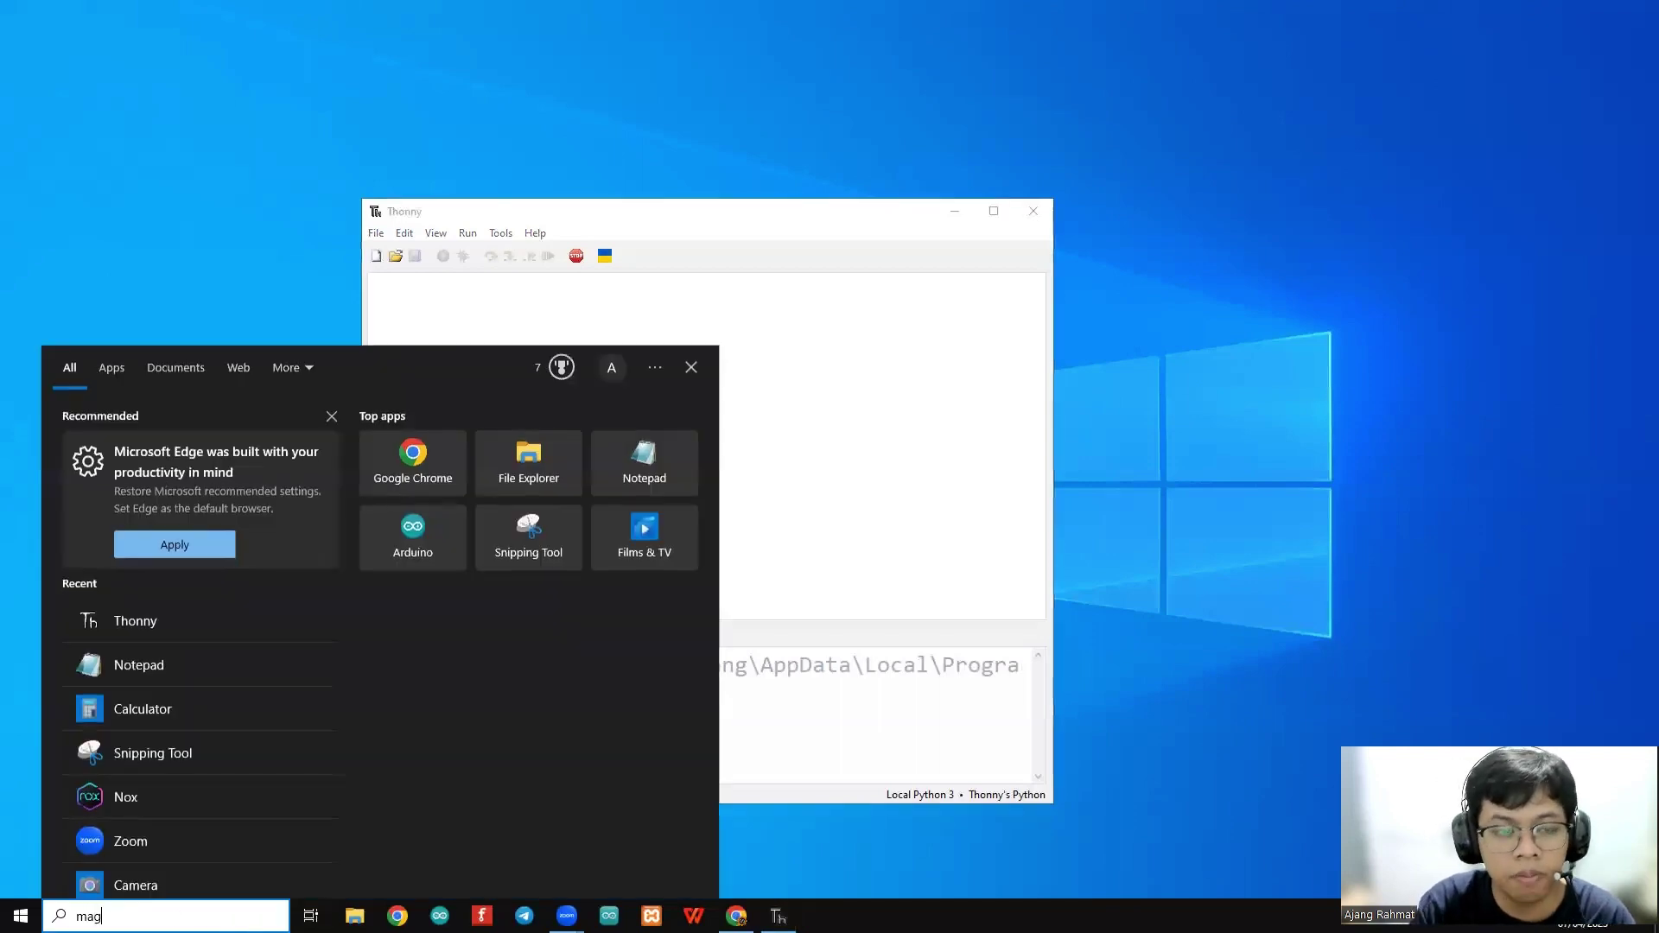
pyautogui.write('nifier')
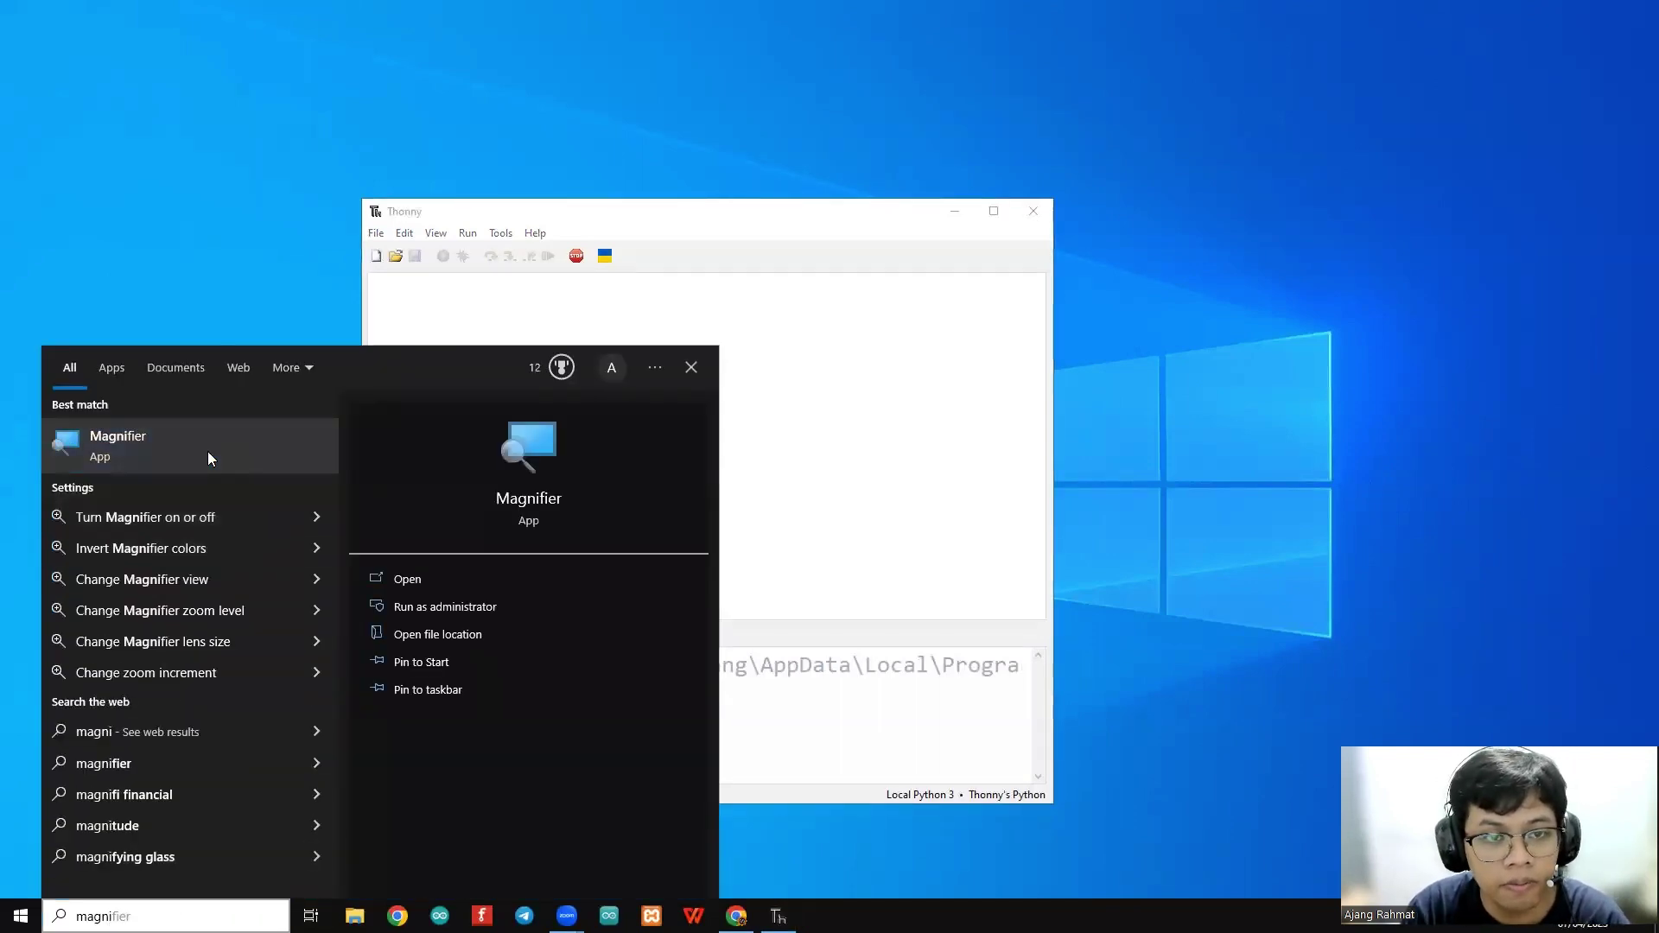
pyautogui.click(208, 456)
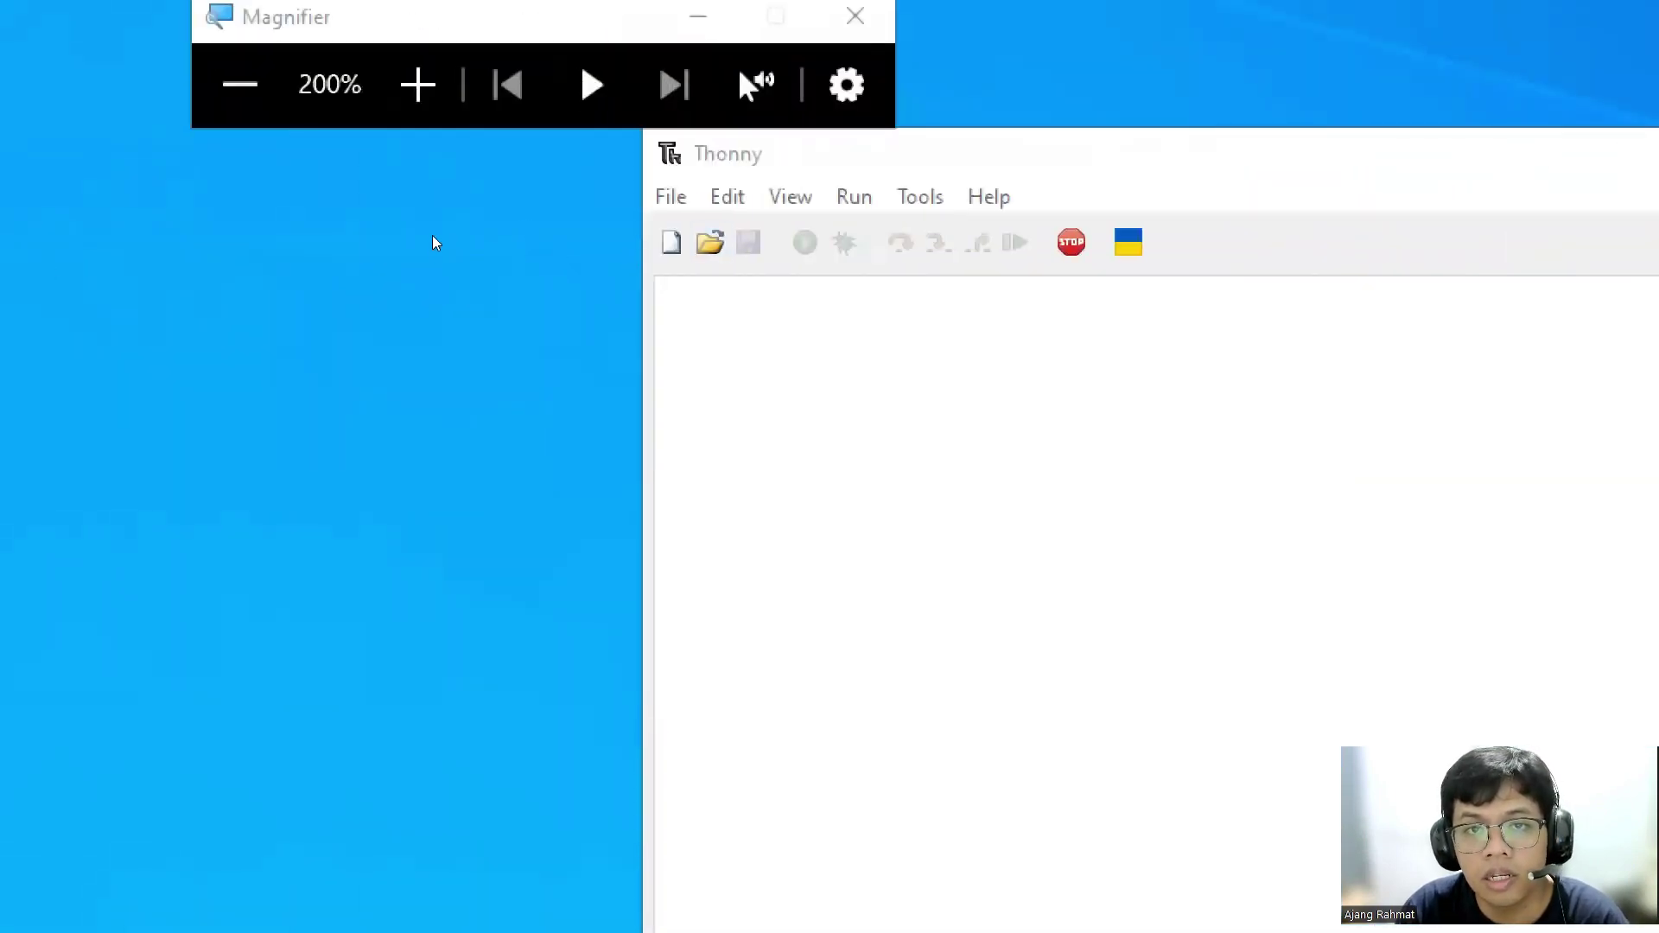
# Look through Thonny's available views and show the Files view
pyautogui.hotkey('alt', 'v')
pyautogui.press('Down')
pyautogui.press('Down')
pyautogui.press('Down')
pyautogui.press('Down')
pyautogui.press('Down')
pyautogui.press('Down')
pyautogui.press('Down')
pyautogui.press('Down')
pyautogui.press('Down')
pyautogui.press('Down')
pyautogui.press('Down')
pyautogui.press('Down')
pyautogui.press('Down')
pyautogui.press('Up')
pyautogui.press('Up')
pyautogui.press('Right')
pyautogui.press('Down')
pyautogui.press('Down')
pyautogui.press('Down')
pyautogui.press('Left')
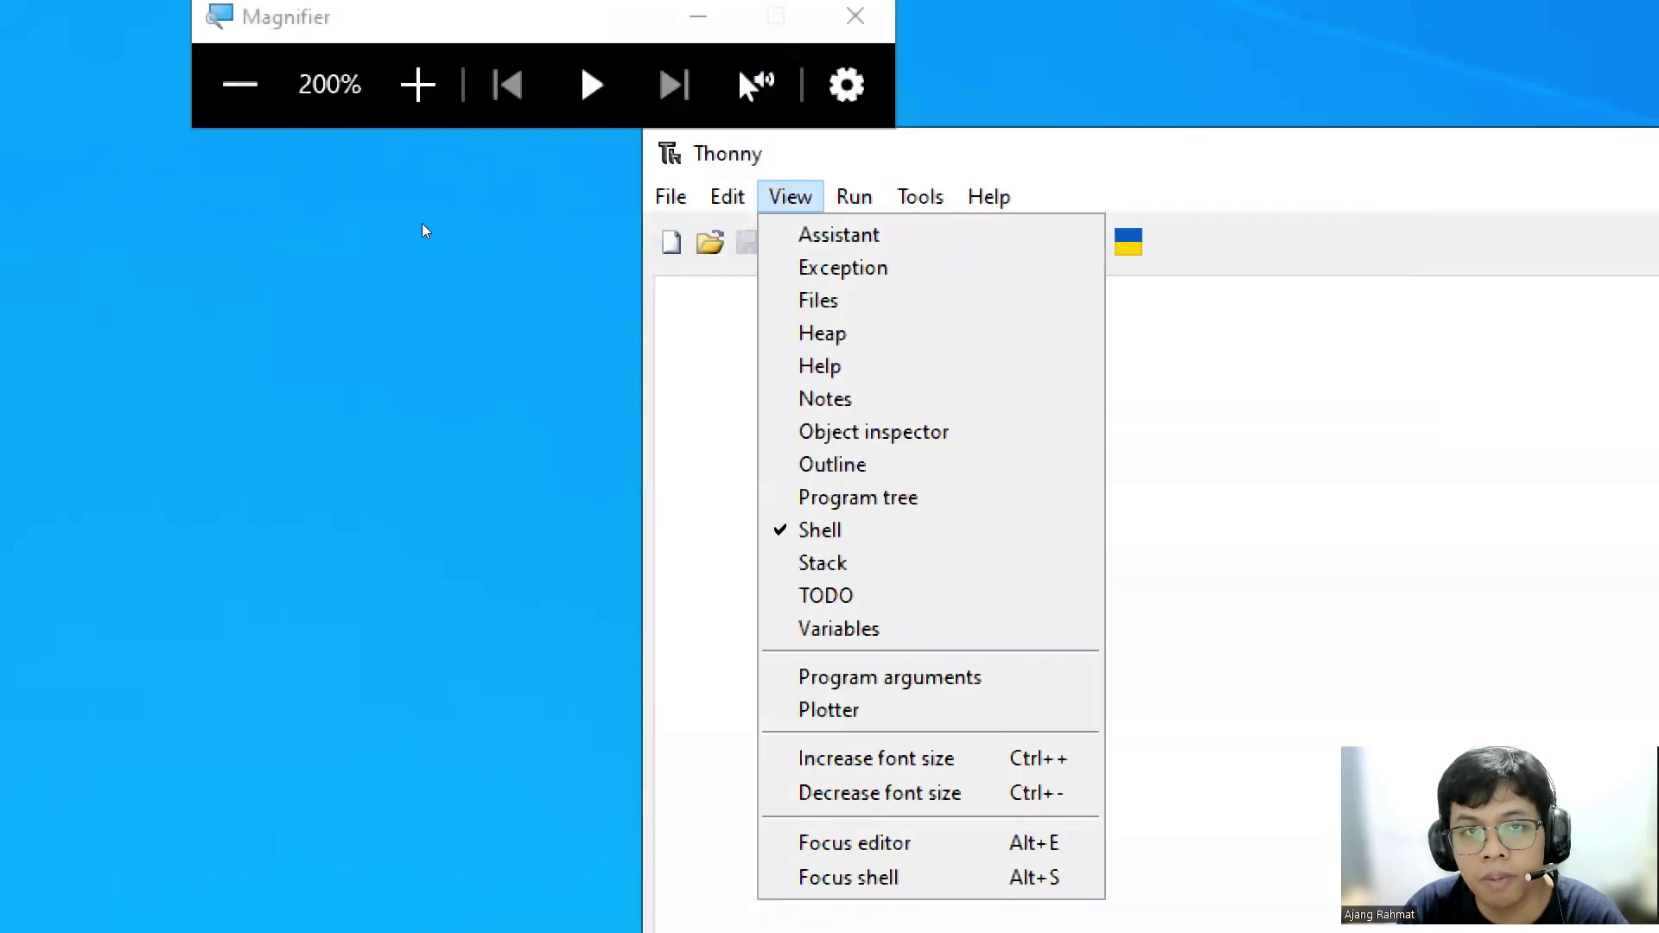
pyautogui.press('Down')
pyautogui.press('Down')
pyautogui.press('Down')
pyautogui.press('Down')
pyautogui.press('Down')
pyautogui.press('Down')
pyautogui.press('Up')
pyautogui.press('Up')
pyautogui.press('Up')
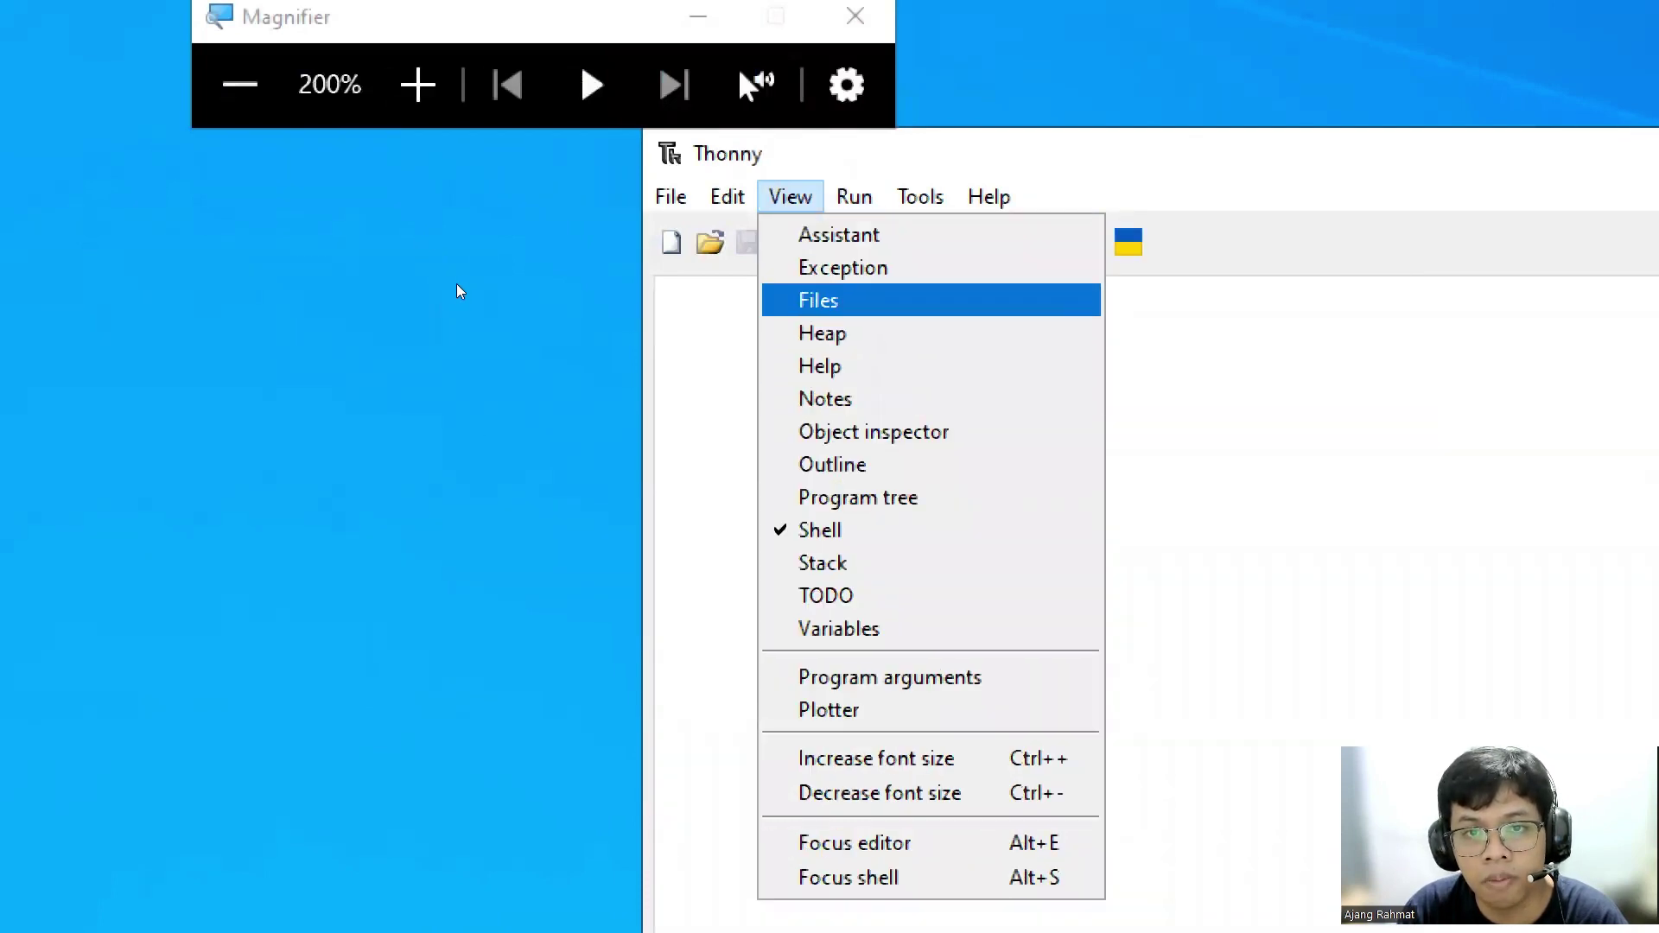
pyautogui.press('Return')
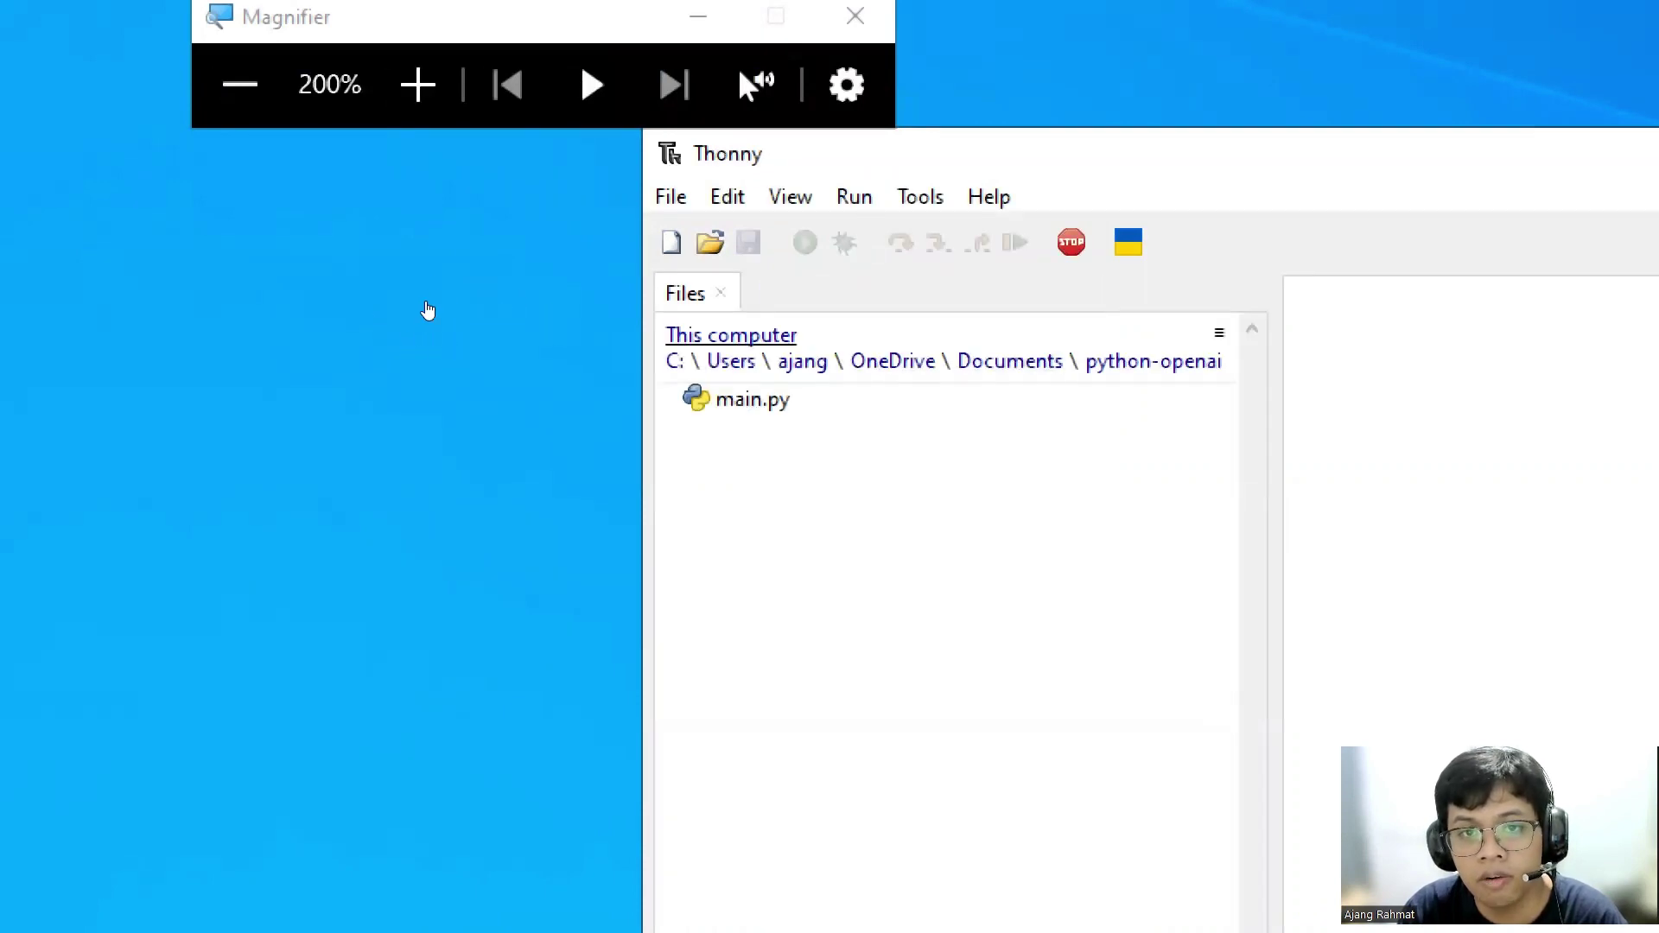
# Show the Assistant view beside the Thonny editor
pyautogui.press('alt')
pyautogui.press('Right')
pyautogui.press('Right')
pyautogui.press('Right')
pyautogui.press('Left')
pyautogui.press('Down')
pyautogui.press('Down')
pyautogui.press('Return')
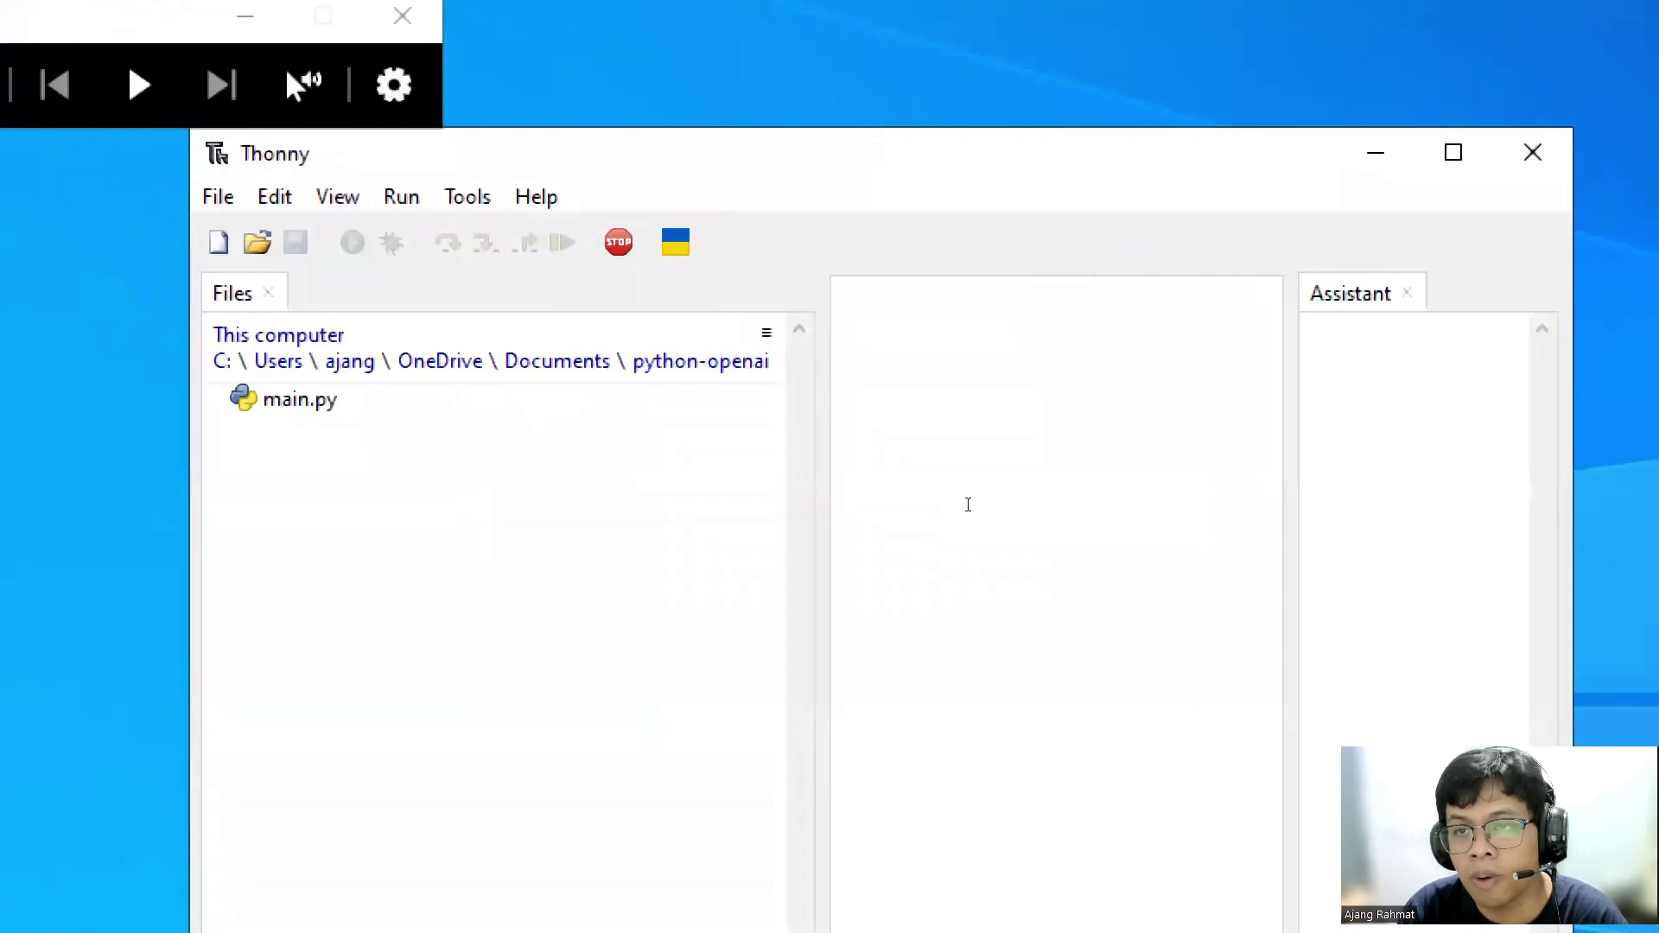
# Examine which other optional views Thonny offers, from Assistant and Files through Notes and Shell to Variables
pyautogui.hotkey('alt', 'v')
pyautogui.press('Down')
pyautogui.press('Down')
pyautogui.press('Down')
pyautogui.press('Down')
pyautogui.press('Down')
pyautogui.press('Down')
pyautogui.press('Down')
pyautogui.press('Down')
pyautogui.press('Down')
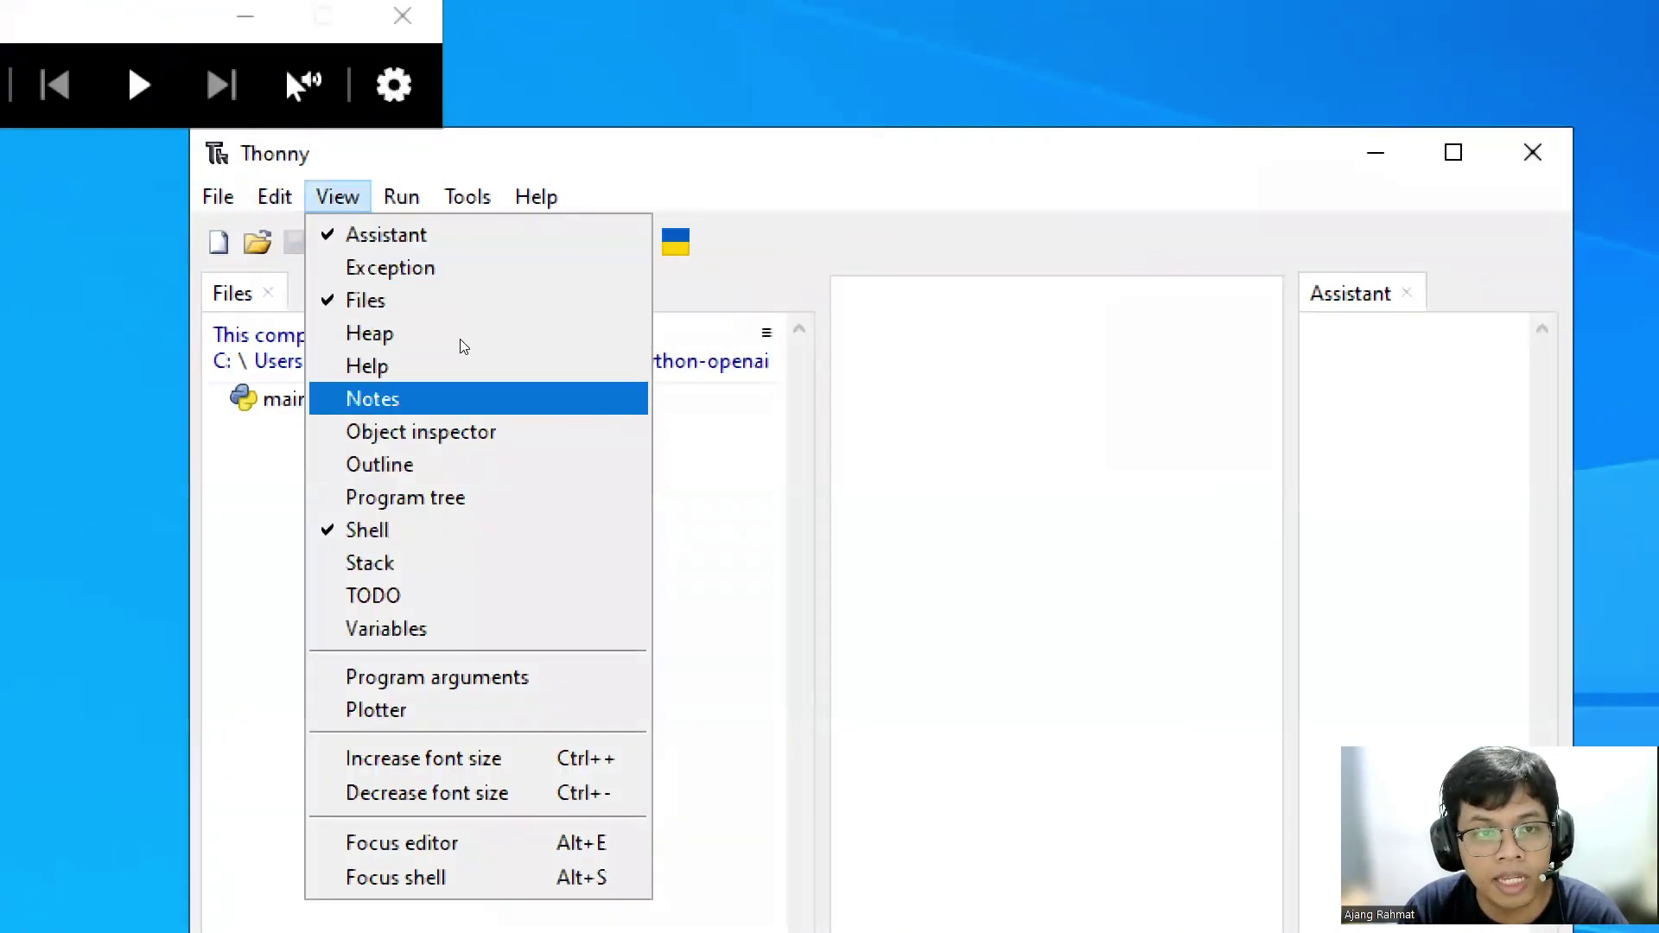
pyautogui.press('Up')
pyautogui.press('Up')
pyautogui.press('Up')
pyautogui.press('Up')
pyautogui.press('Up')
pyautogui.press('Up')
pyautogui.press('Up')
pyautogui.press('Up')
pyautogui.press('Down')
pyautogui.press('Down')
pyautogui.press('Down')
pyautogui.press('Down')
pyautogui.press('Down')
pyautogui.press('Down')
pyautogui.press('Down')
pyautogui.press('Down')
pyautogui.press('Down')
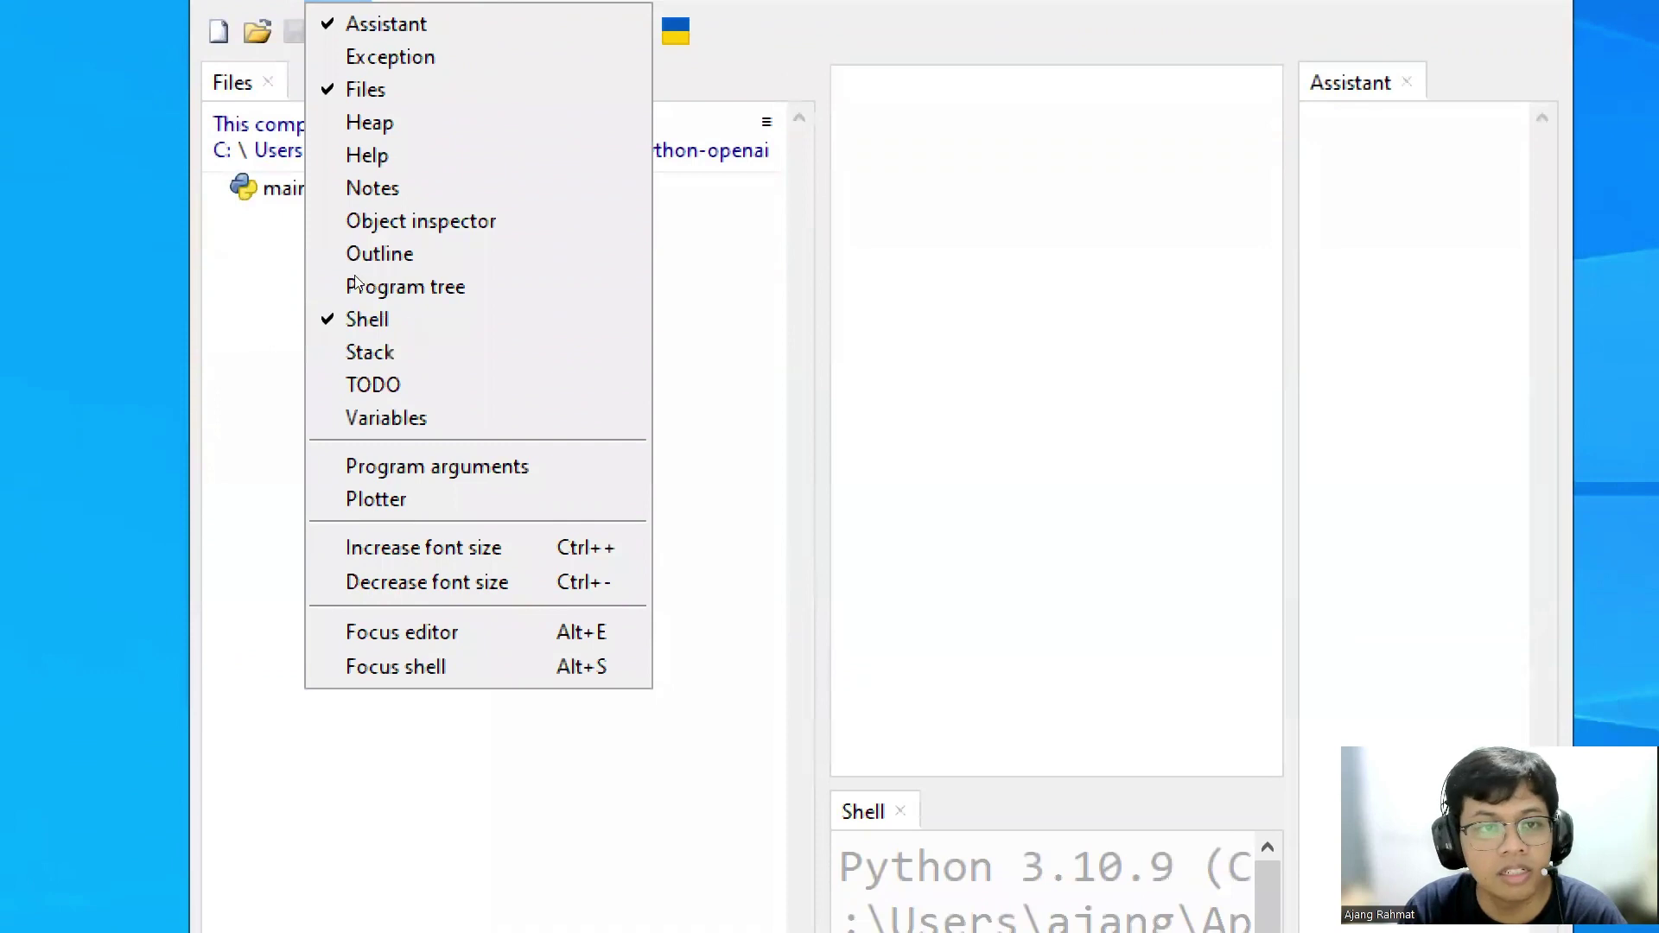
pyautogui.press('Down')
pyautogui.press('Down')
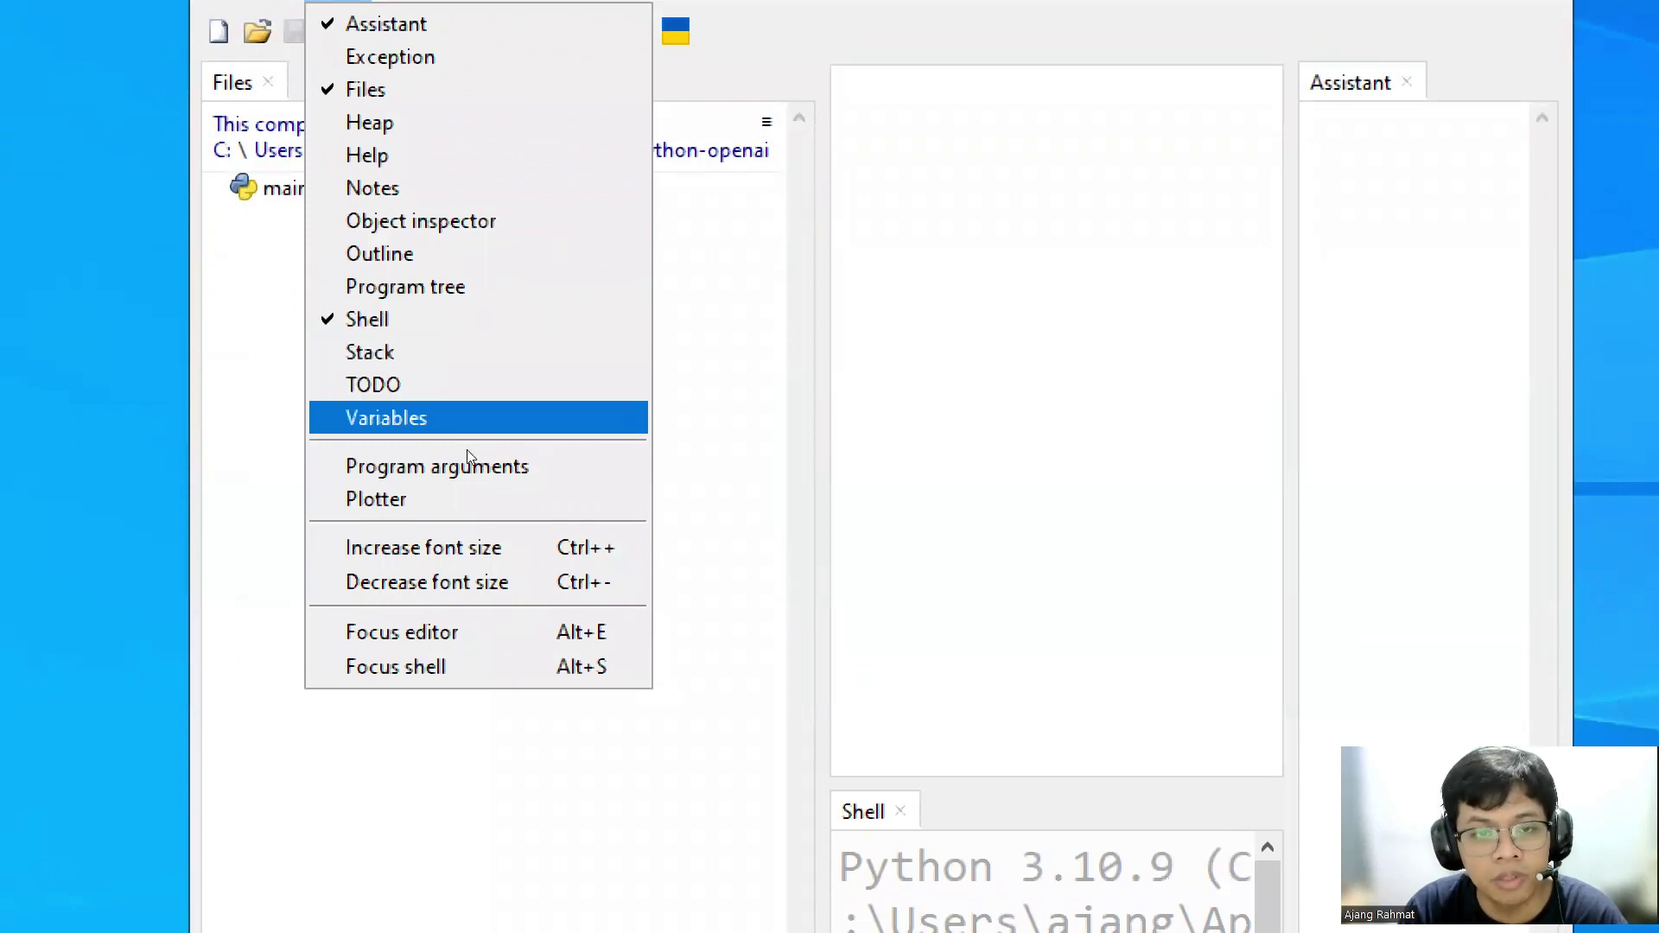
pyautogui.press('Up')
pyautogui.press('Up')
pyautogui.press('Up')
pyautogui.press('Up')
pyautogui.press('Up')
pyautogui.press('Up')
pyautogui.press('Up')
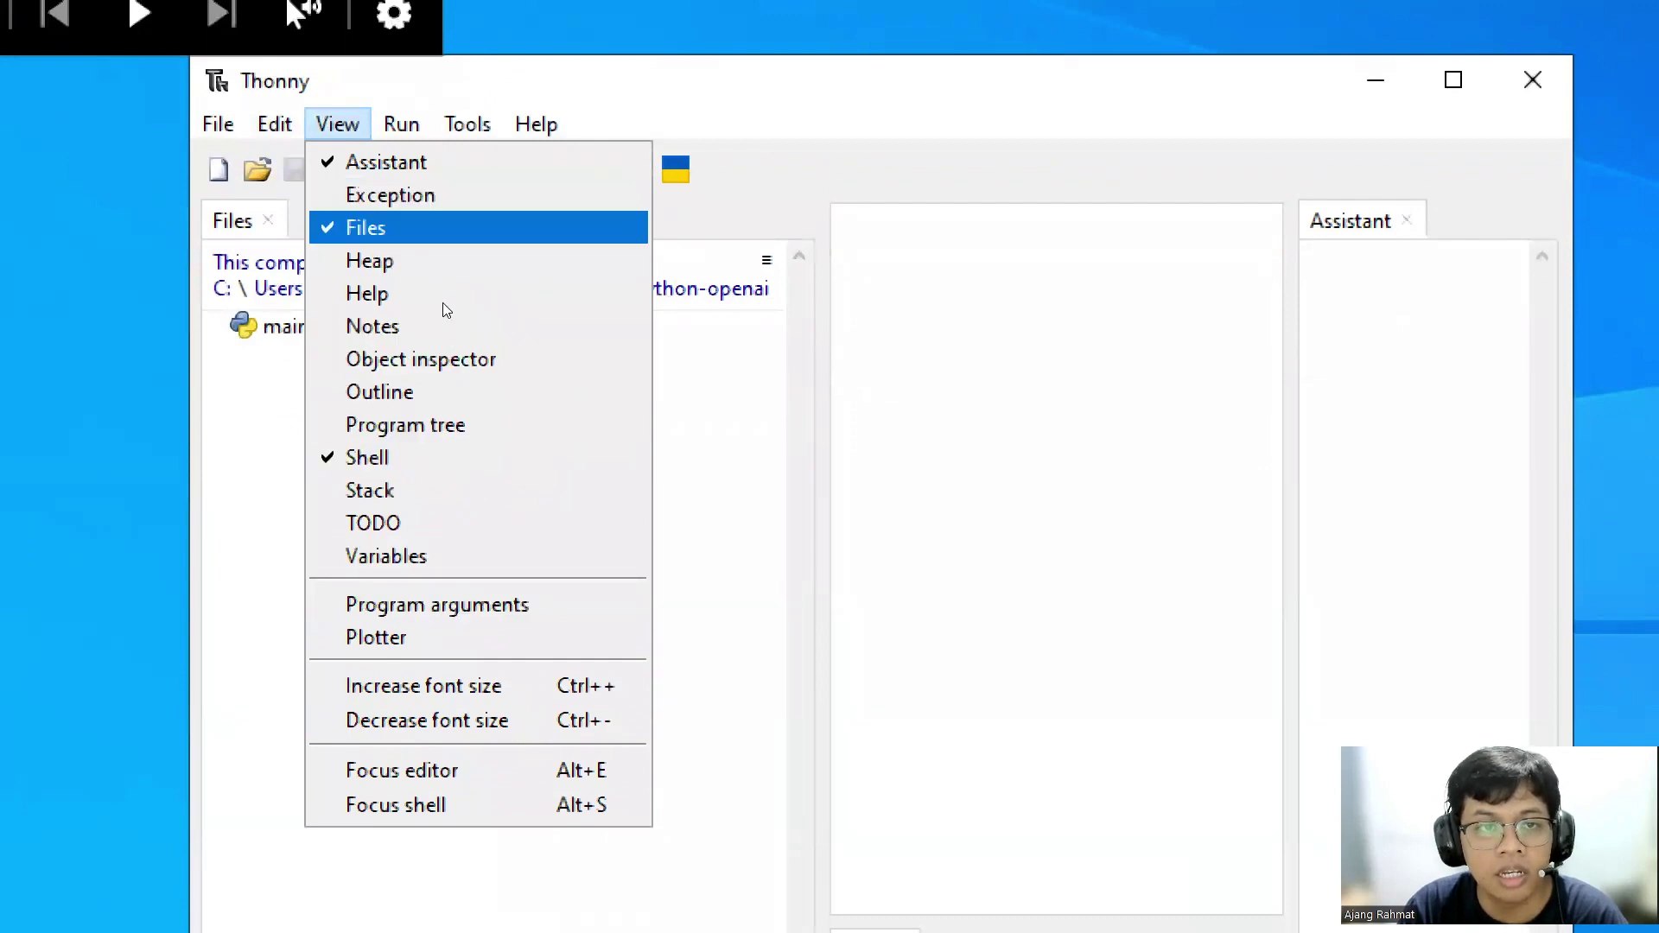
# Open Thonny's options, look through the available interpreter kinds and choose Local Python 3 for running code
pyautogui.moveTo(468, 123)
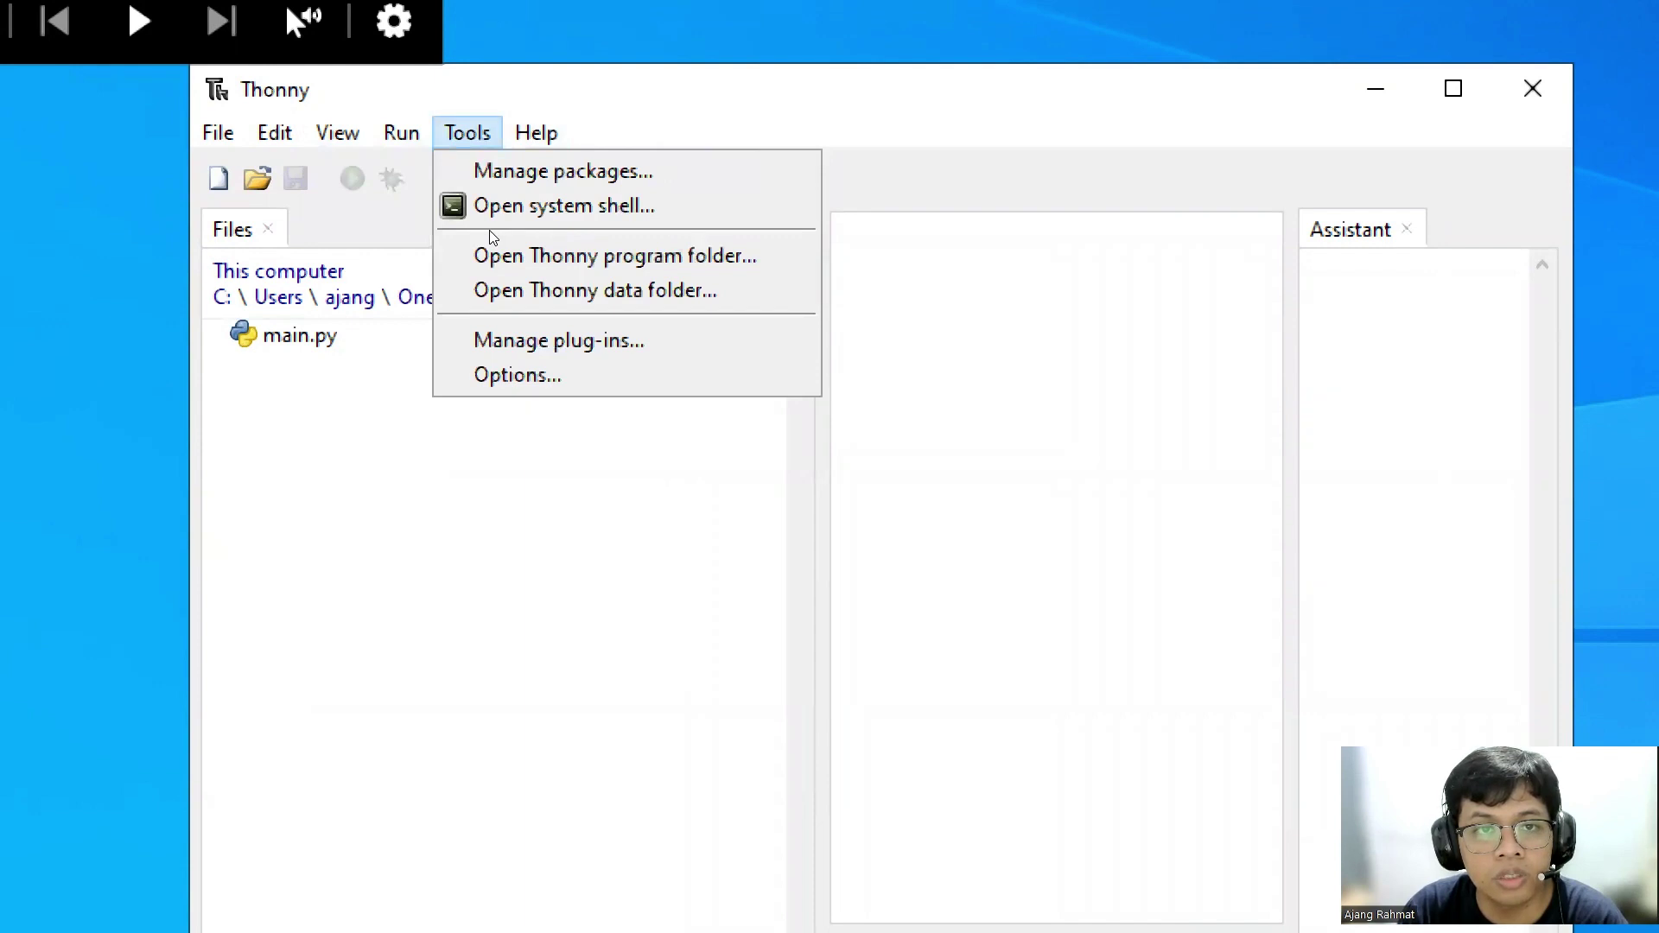
pyautogui.click(542, 364)
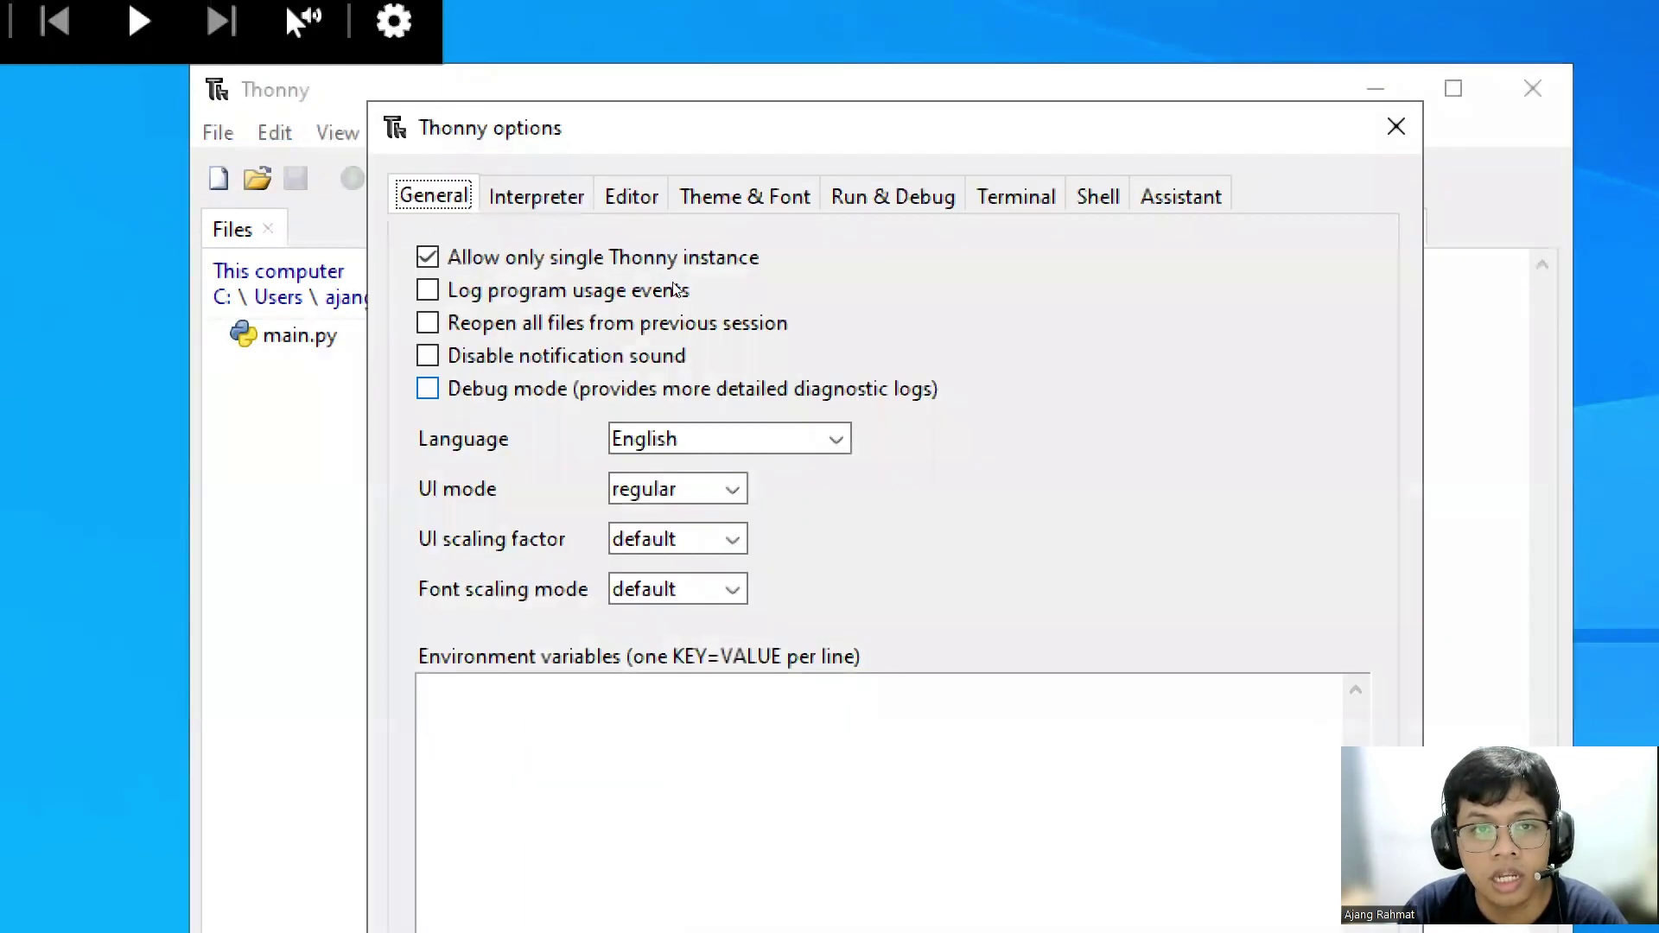
pyautogui.press('Right')
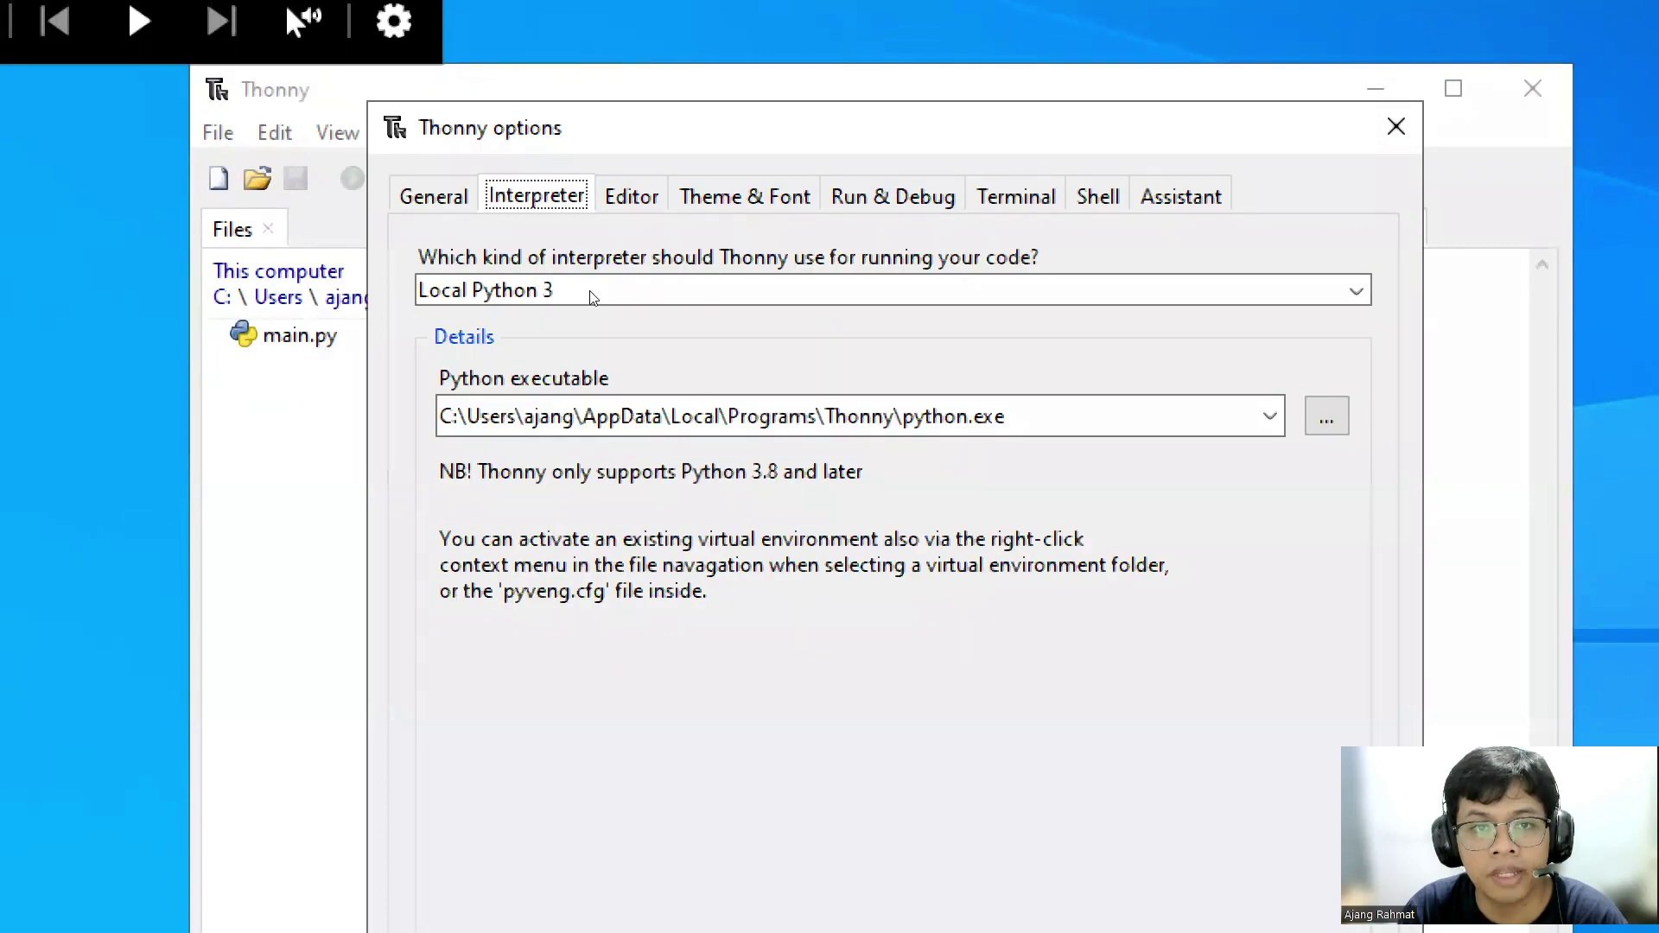
pyautogui.click(549, 298)
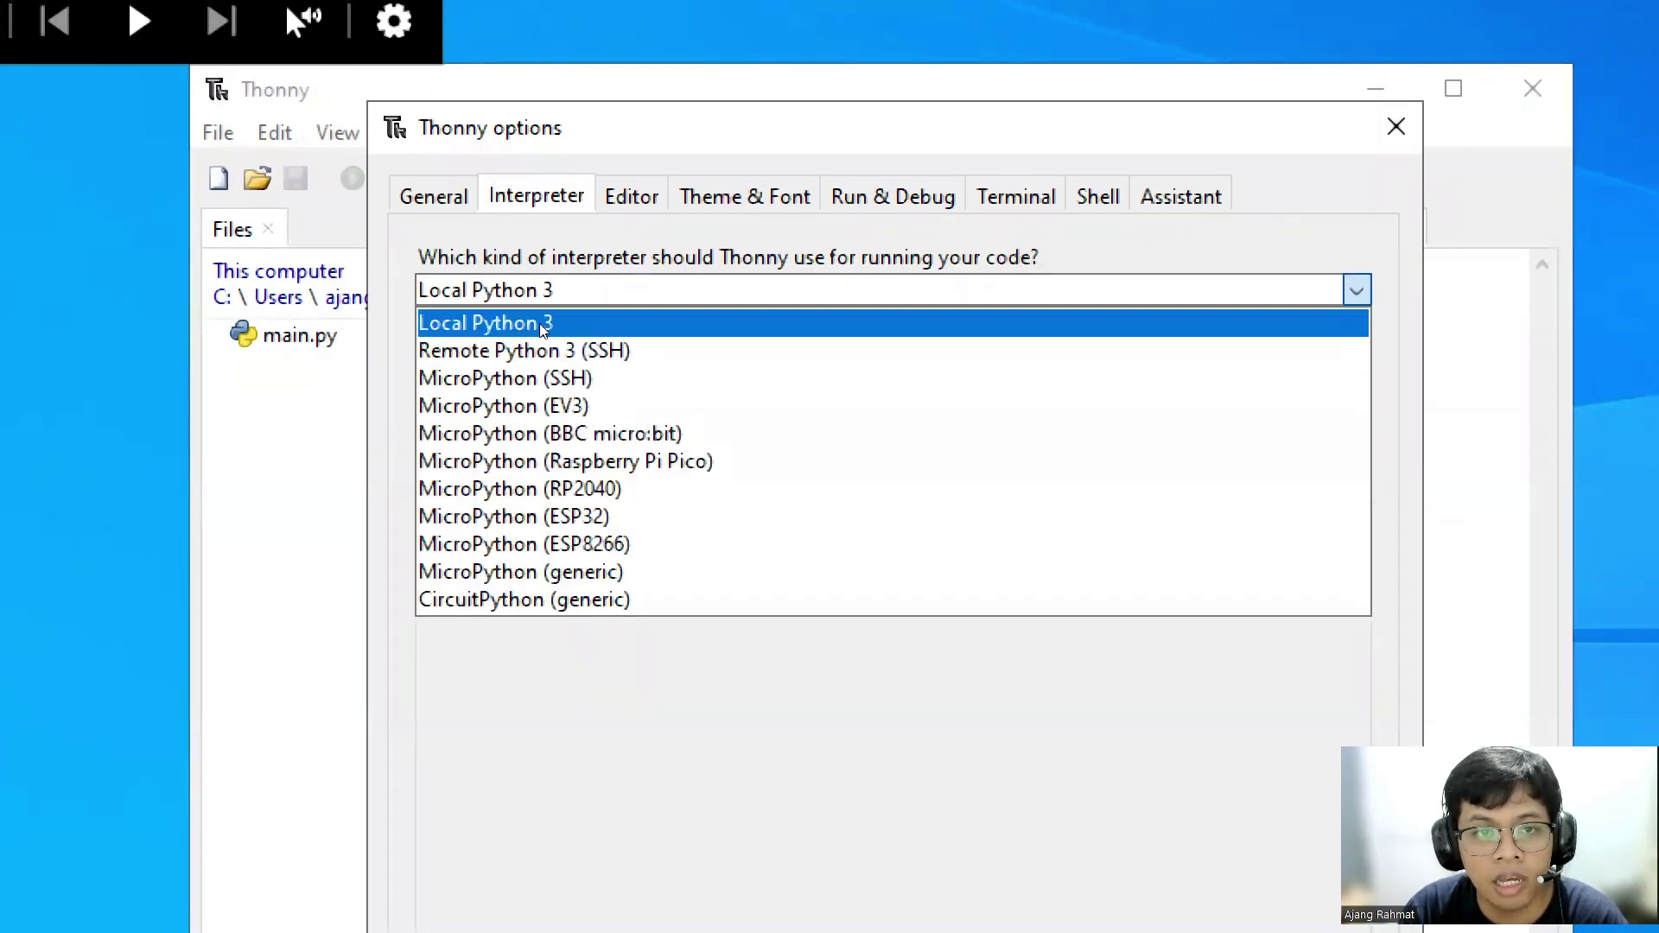
pyautogui.click(544, 327)
pyautogui.click(552, 299)
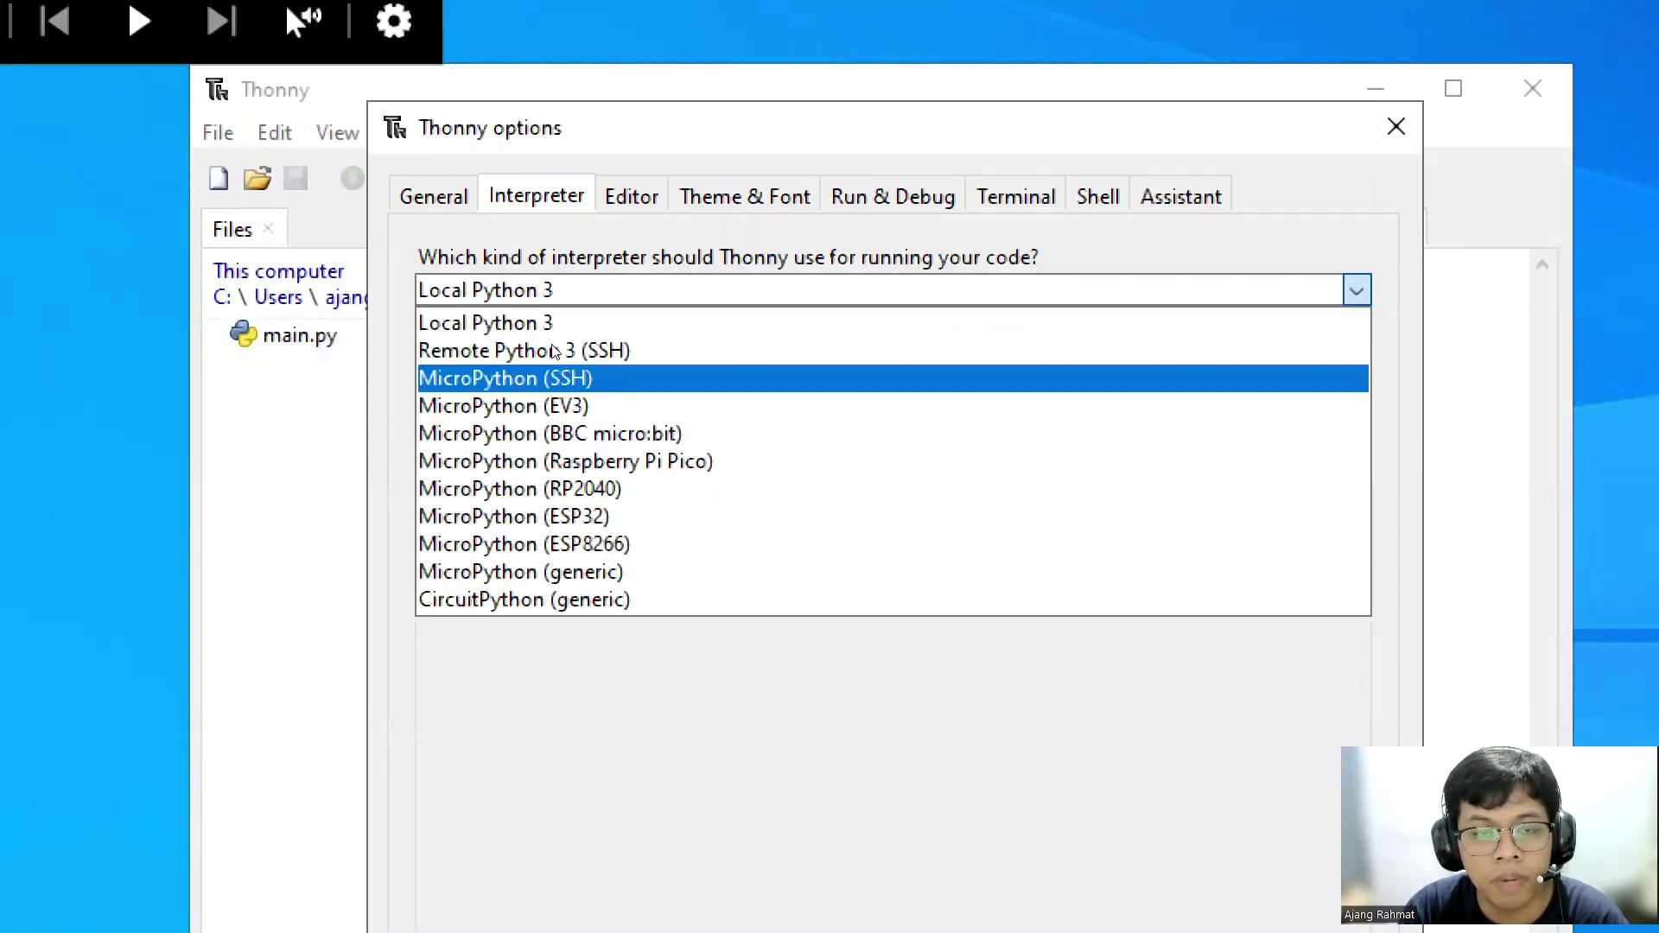
pyautogui.press('Up')
pyautogui.press('Up')
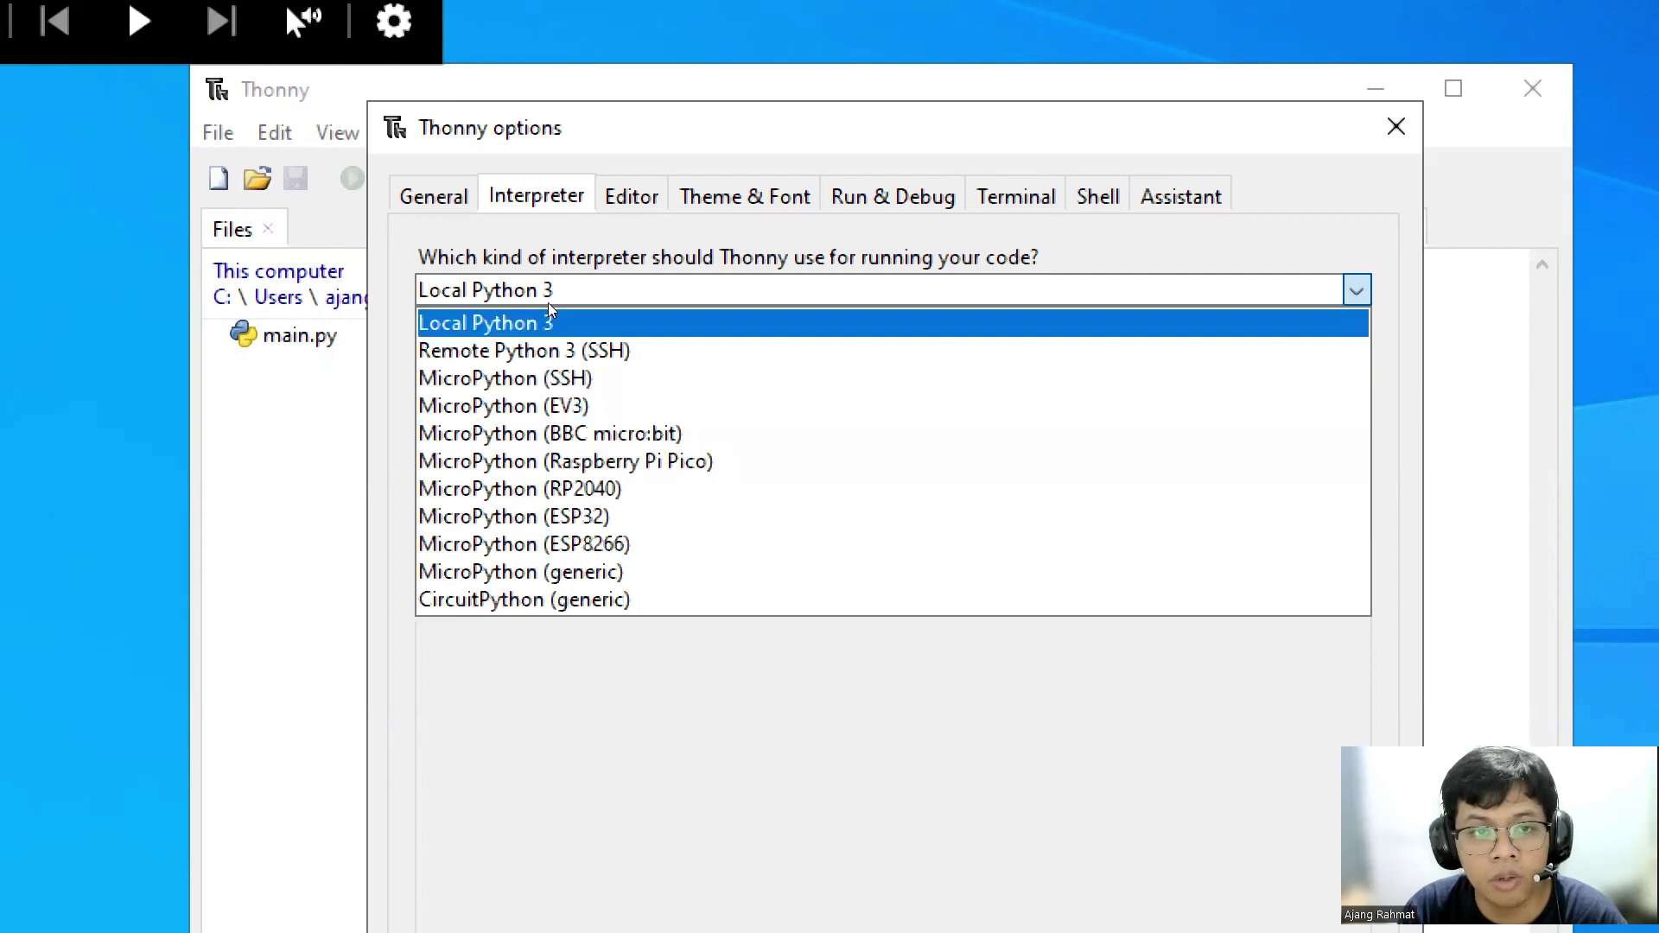
pyautogui.click(541, 327)
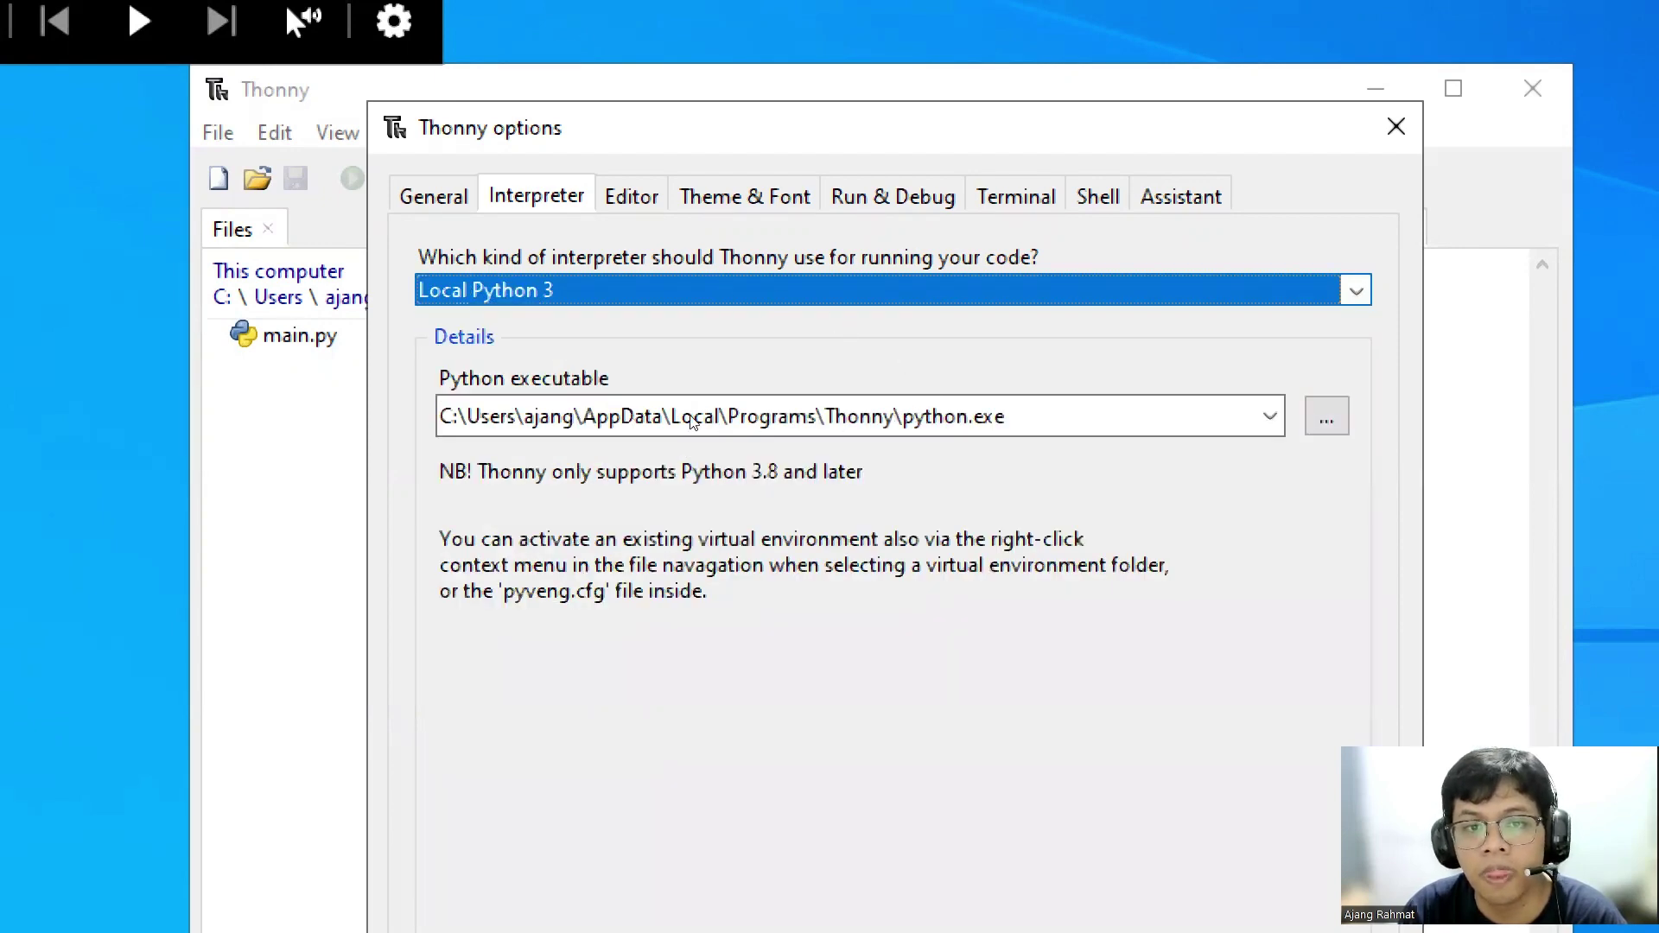
# Enable highlighting of local variables and of the current line in the editor options
pyautogui.click(631, 196)
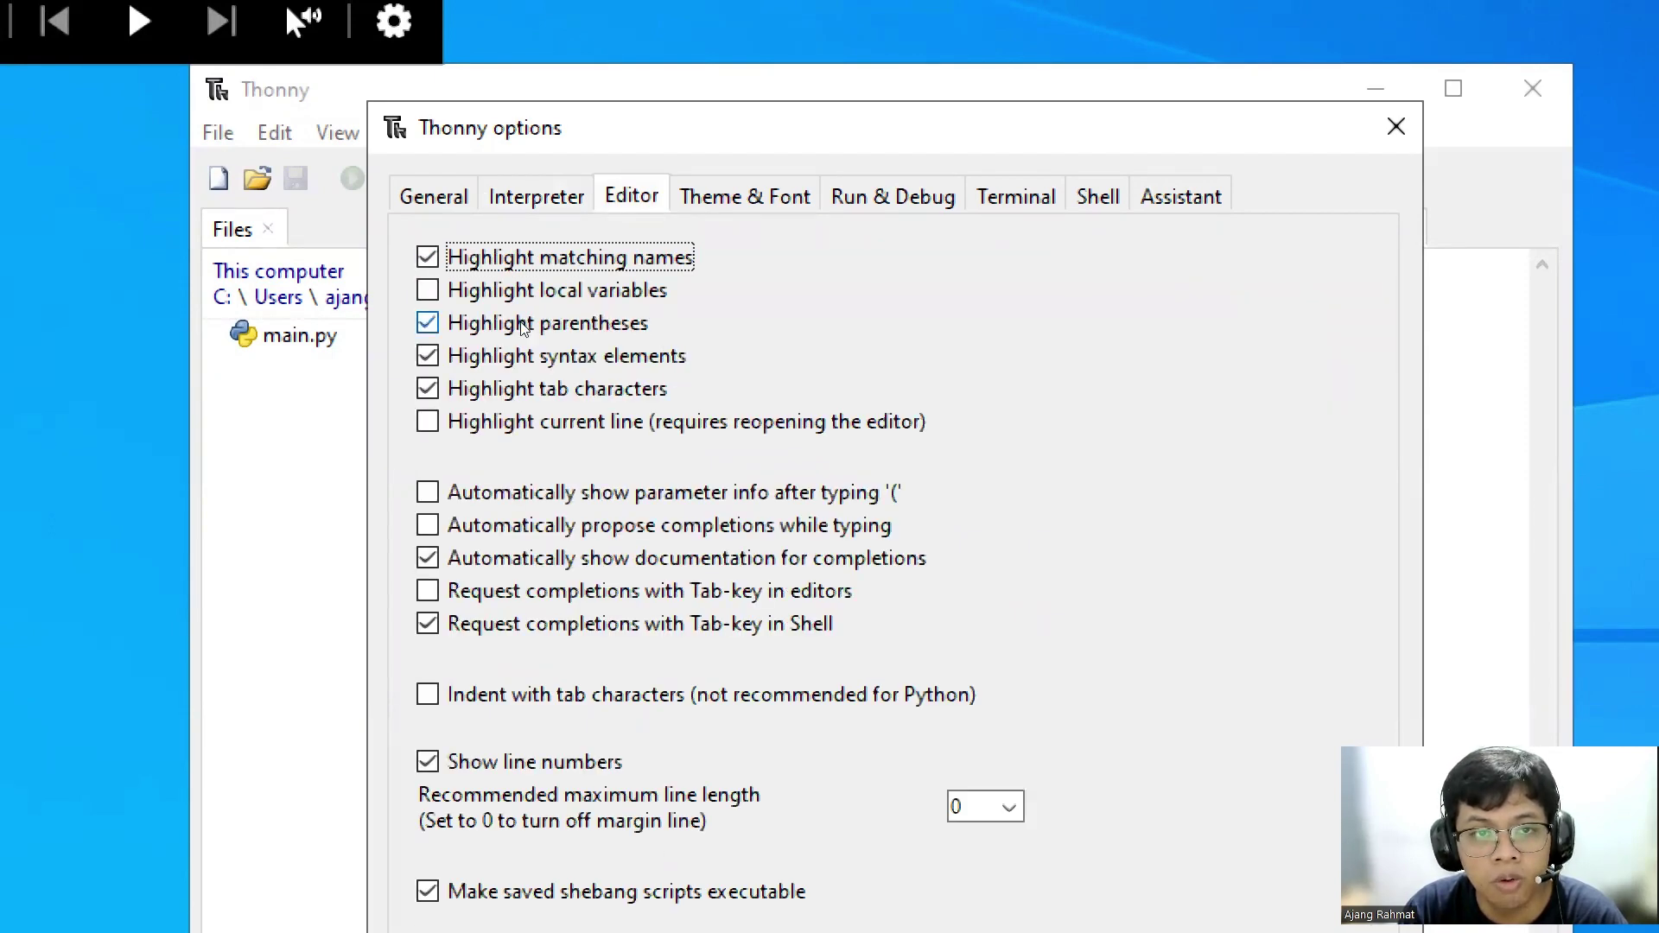
pyautogui.click(483, 290)
pyautogui.click(486, 421)
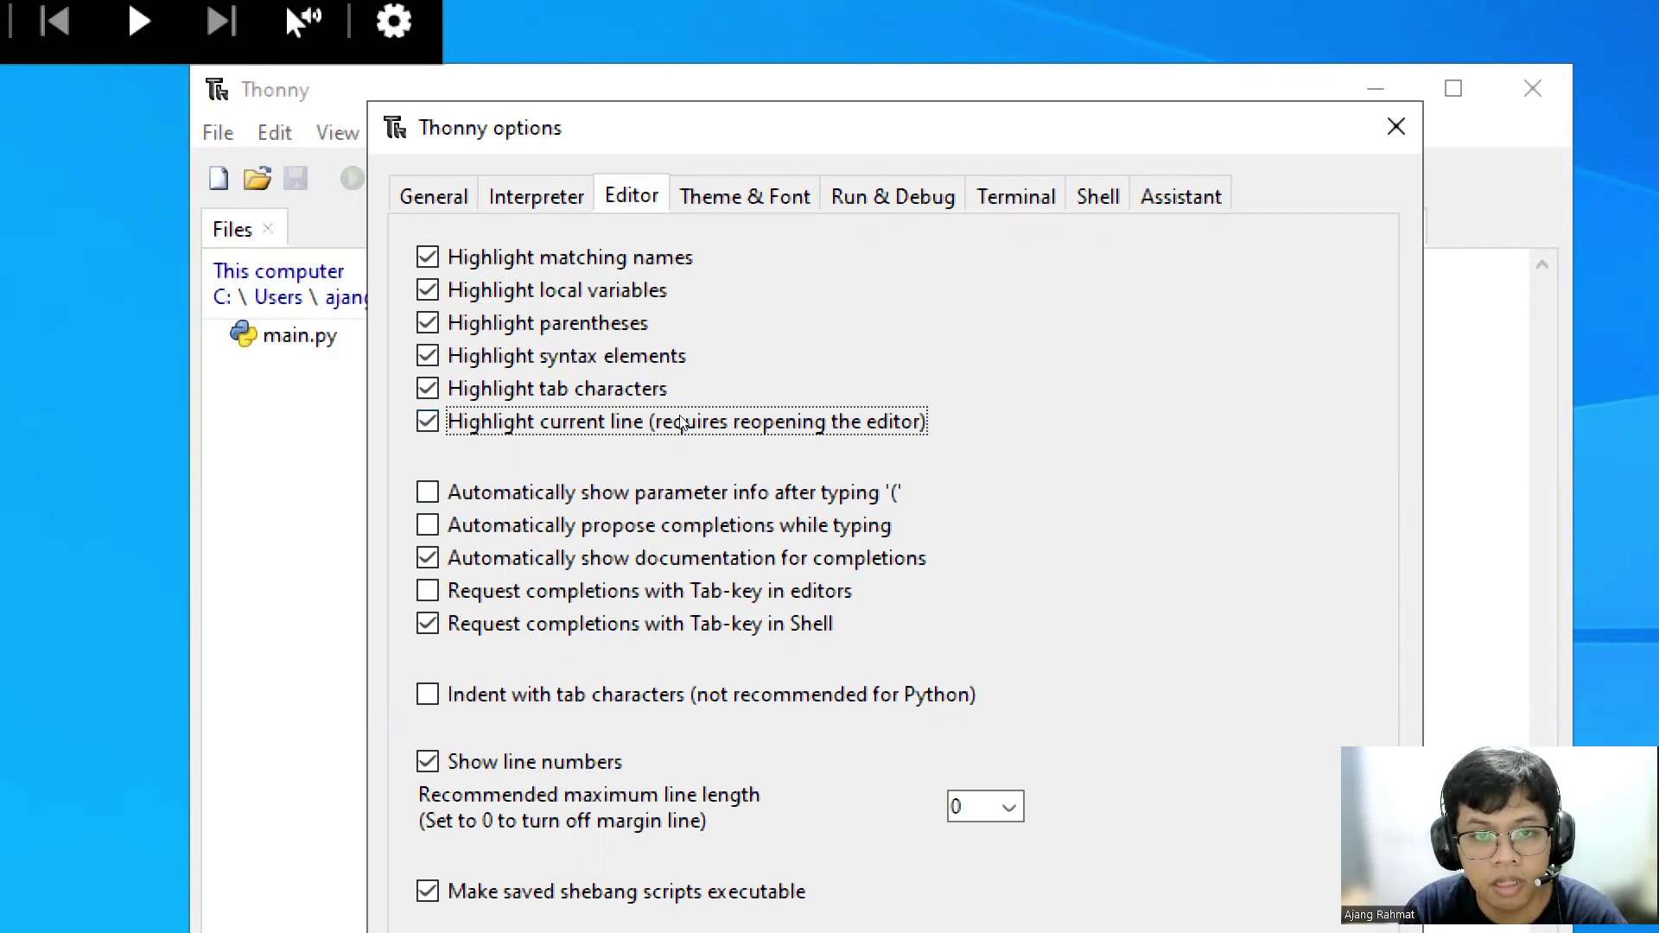
# Enable automatic parameter info after '(', completion proposals while typing, and Tab-key completion requests in editors
pyautogui.press('Tab')
pyautogui.press('space')
pyautogui.press('Tab')
pyautogui.press('space')
pyautogui.press('Tab')
pyautogui.press('space')
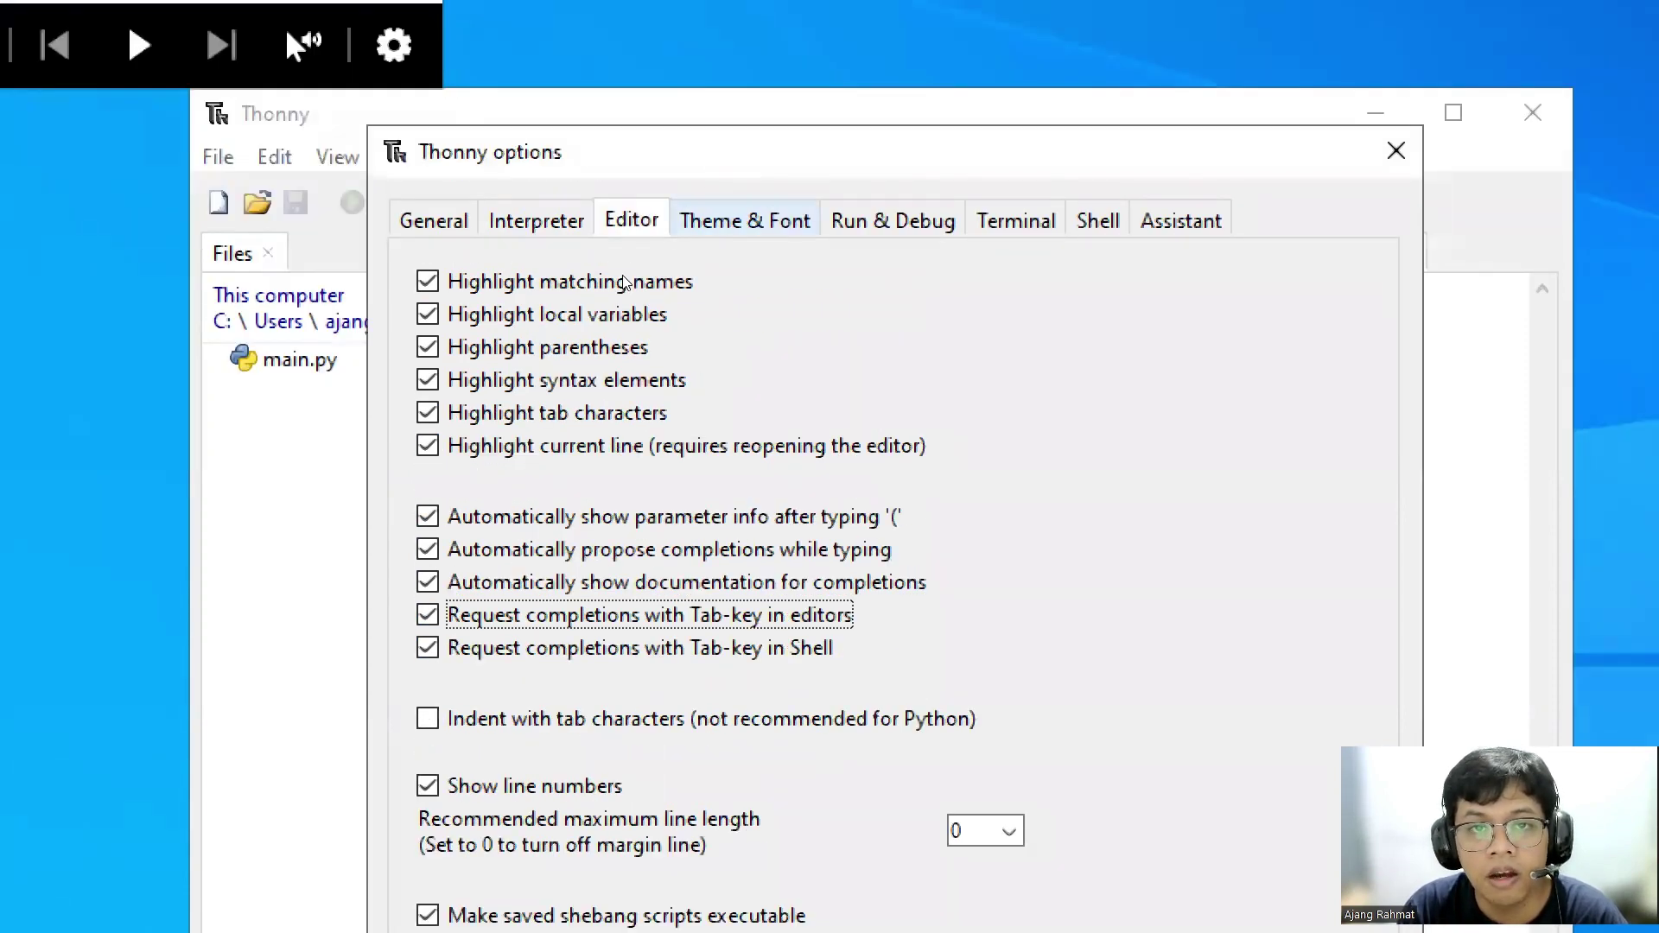
# Set the syntax theme to Default Dark in the theme and font options
pyautogui.hotkey('ctrl', 'Tab')
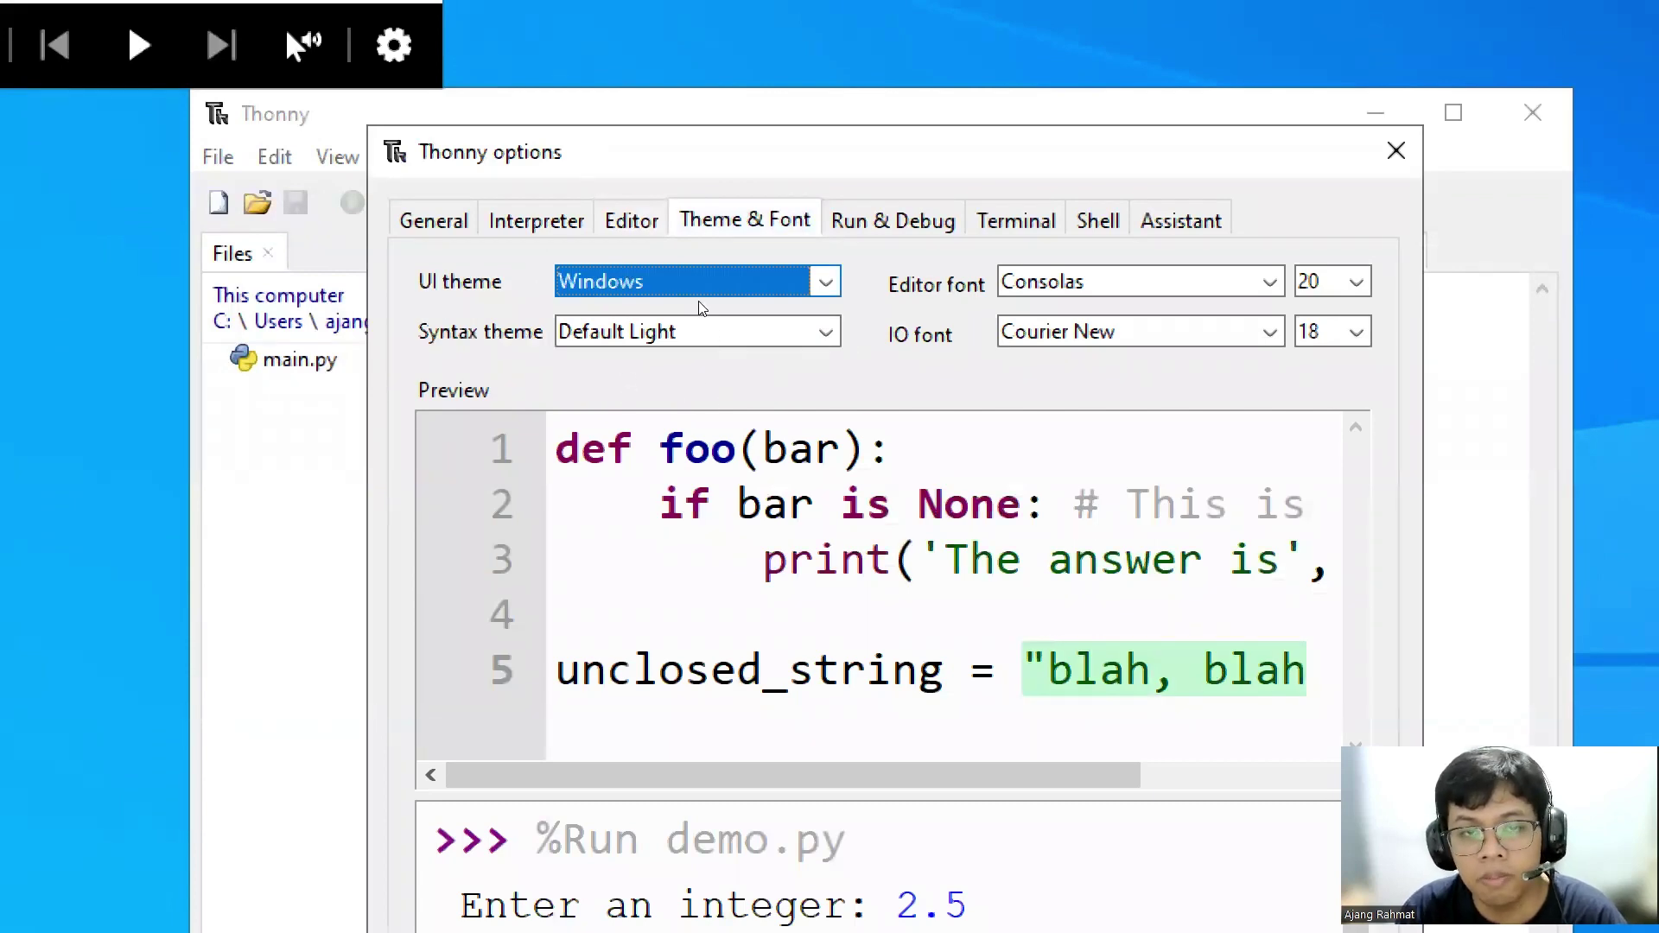
pyautogui.click(628, 331)
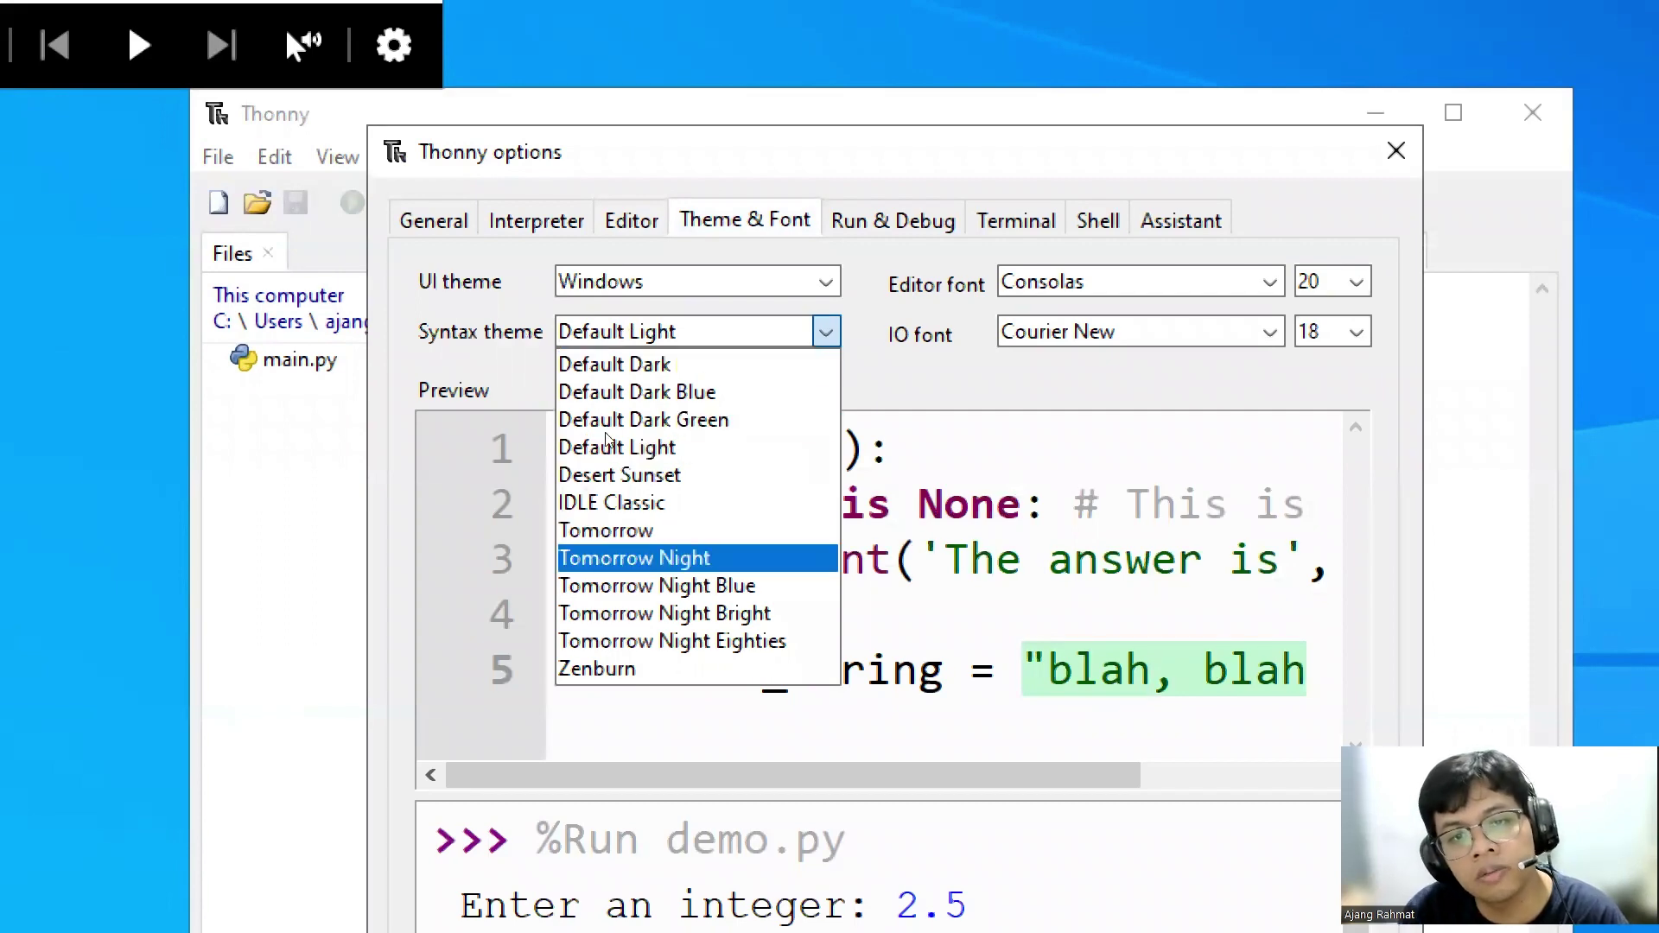
pyautogui.click(596, 361)
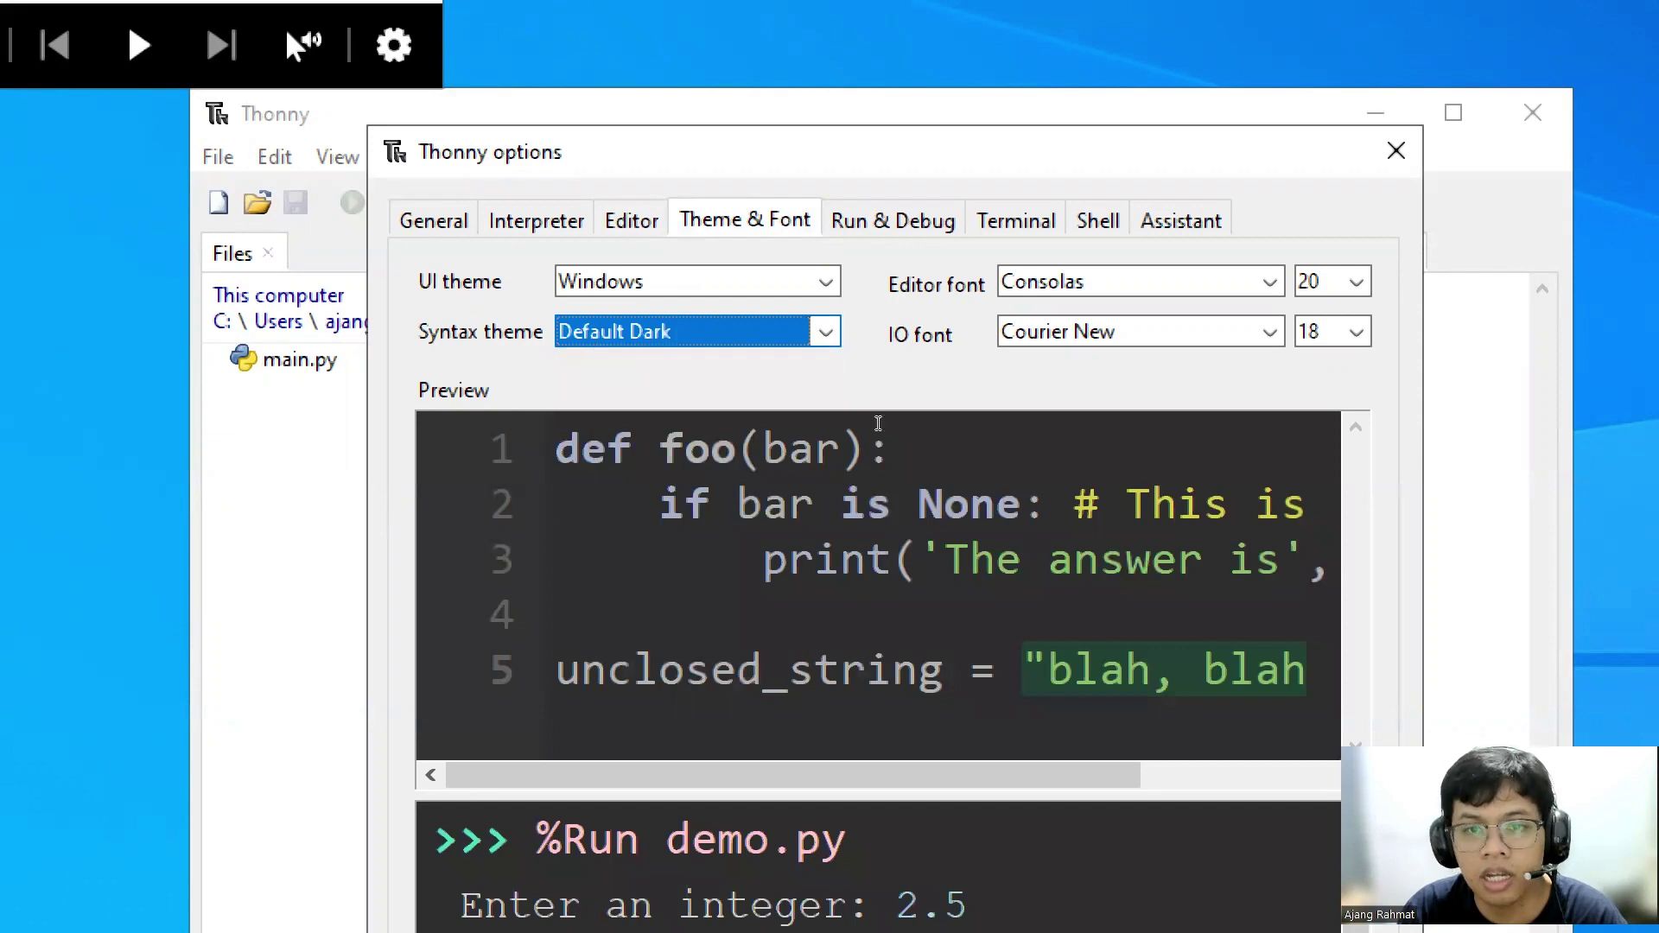
# Try the IDLE Classic and Tomorrow Night Blue syntax themes in the code preview
pyautogui.click(588, 334)
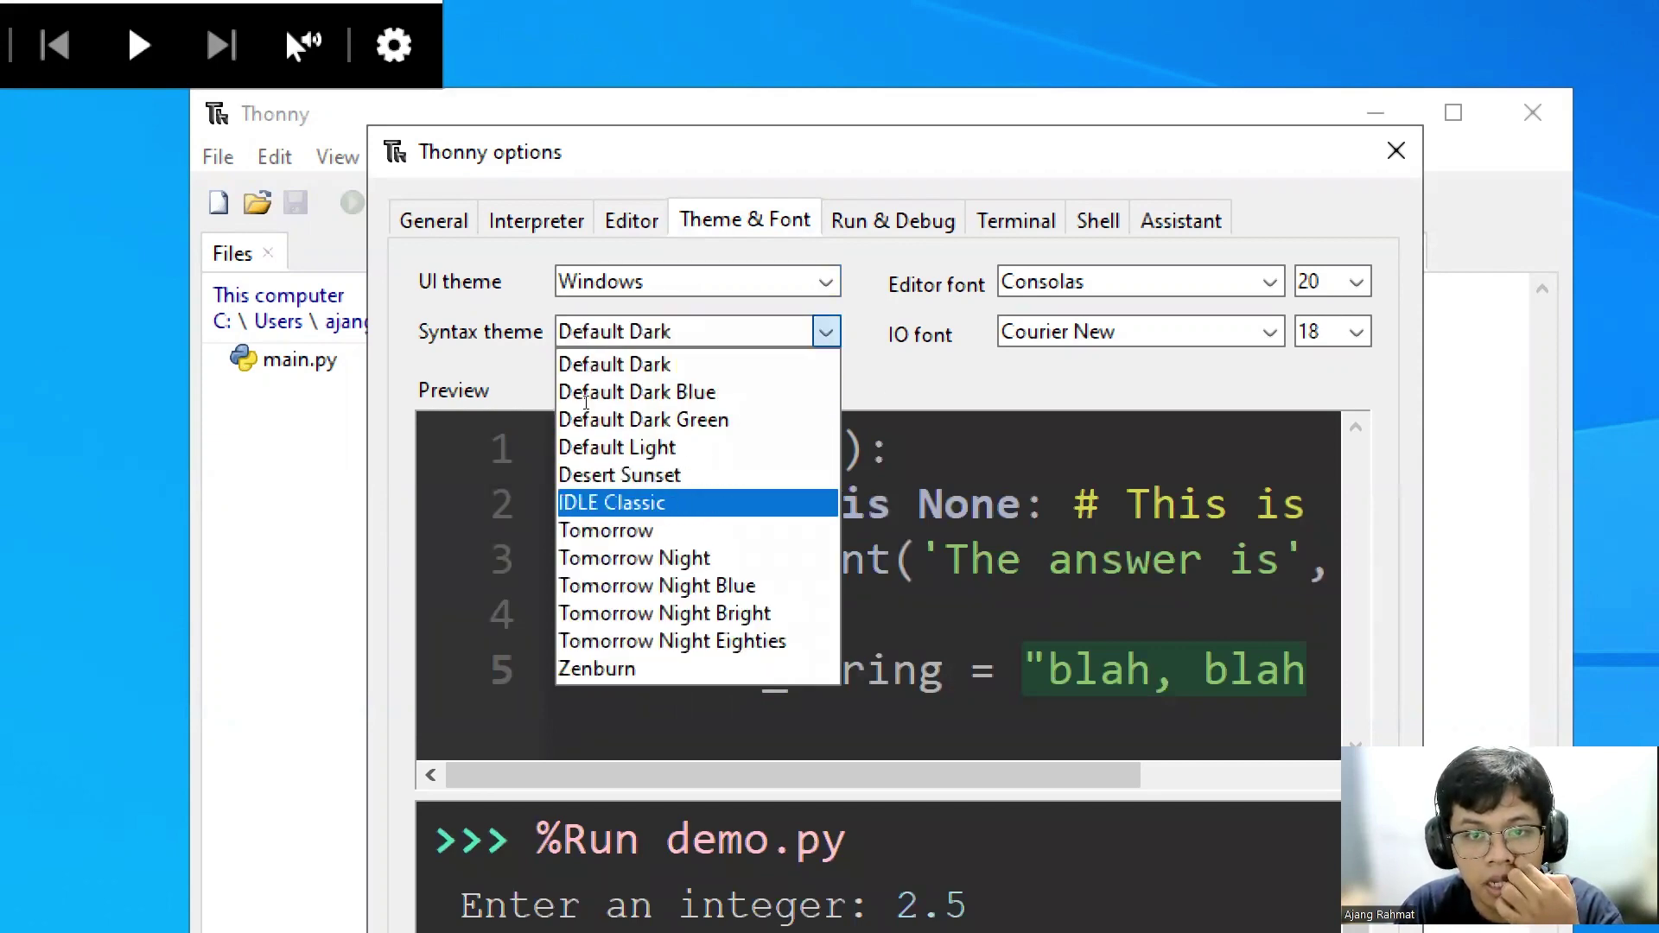
pyautogui.click(605, 502)
pyautogui.click(618, 334)
pyautogui.press('Down')
pyautogui.press('Down')
pyautogui.press('Down')
pyautogui.press('Down')
pyautogui.press('Down')
pyautogui.press('Return')
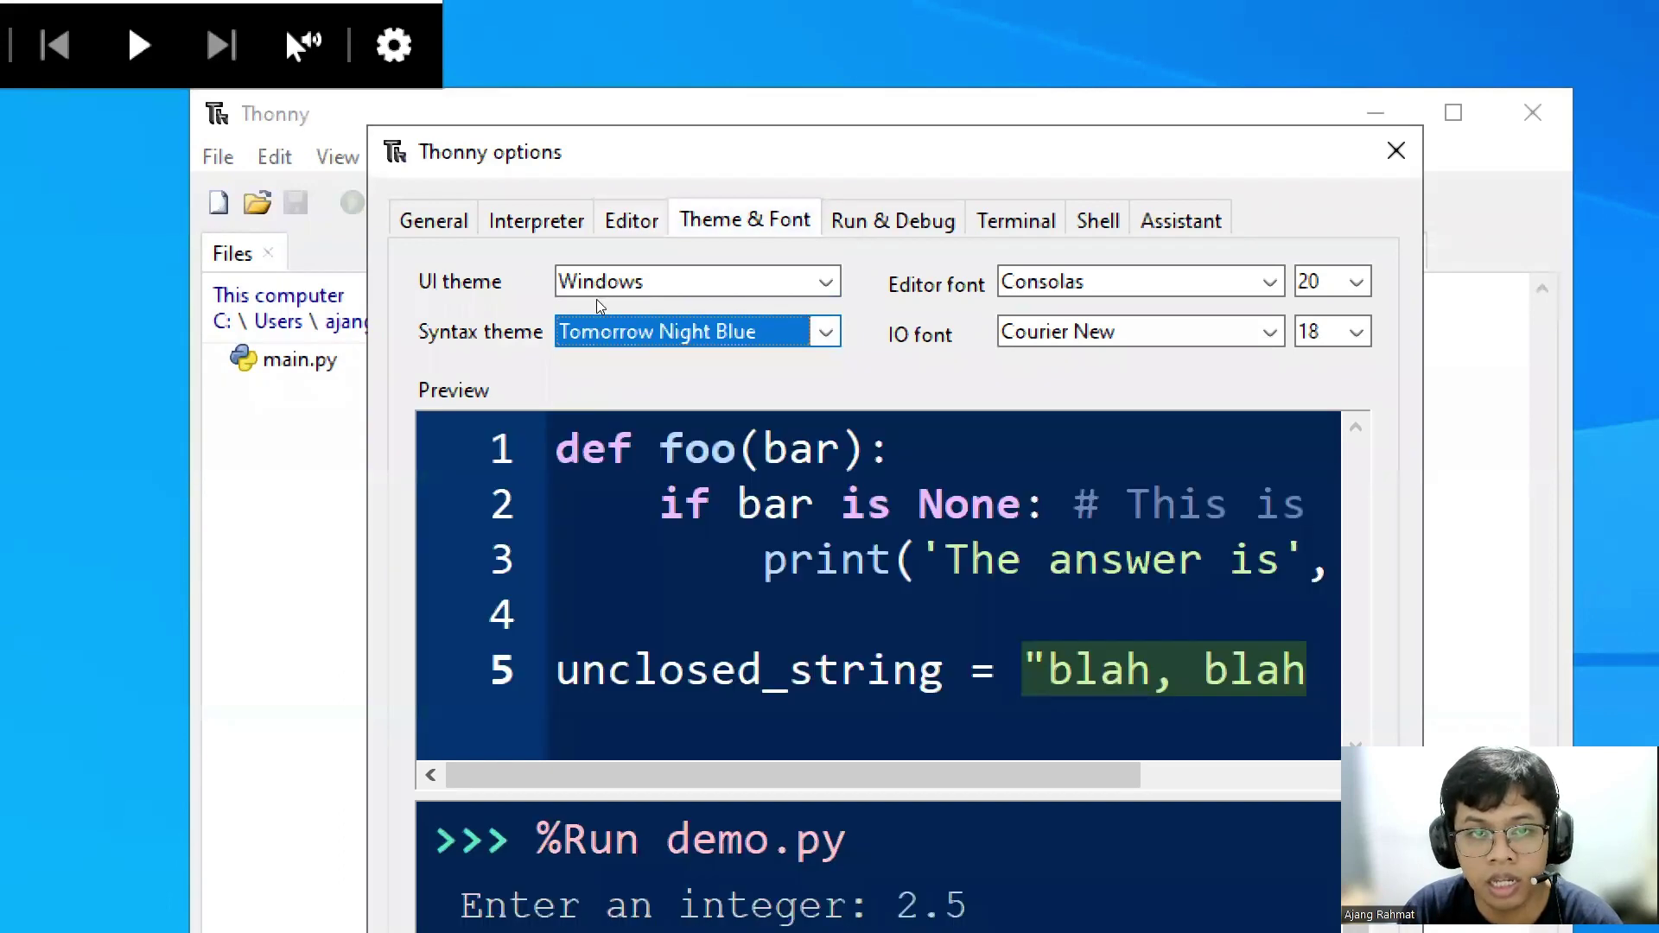
# Try the Tomorrow Night syntax theme in the code preview
pyautogui.click(596, 332)
pyautogui.press('Down')
pyautogui.press('Down')
pyautogui.press('Down')
pyautogui.press('Down')
pyautogui.press('Down')
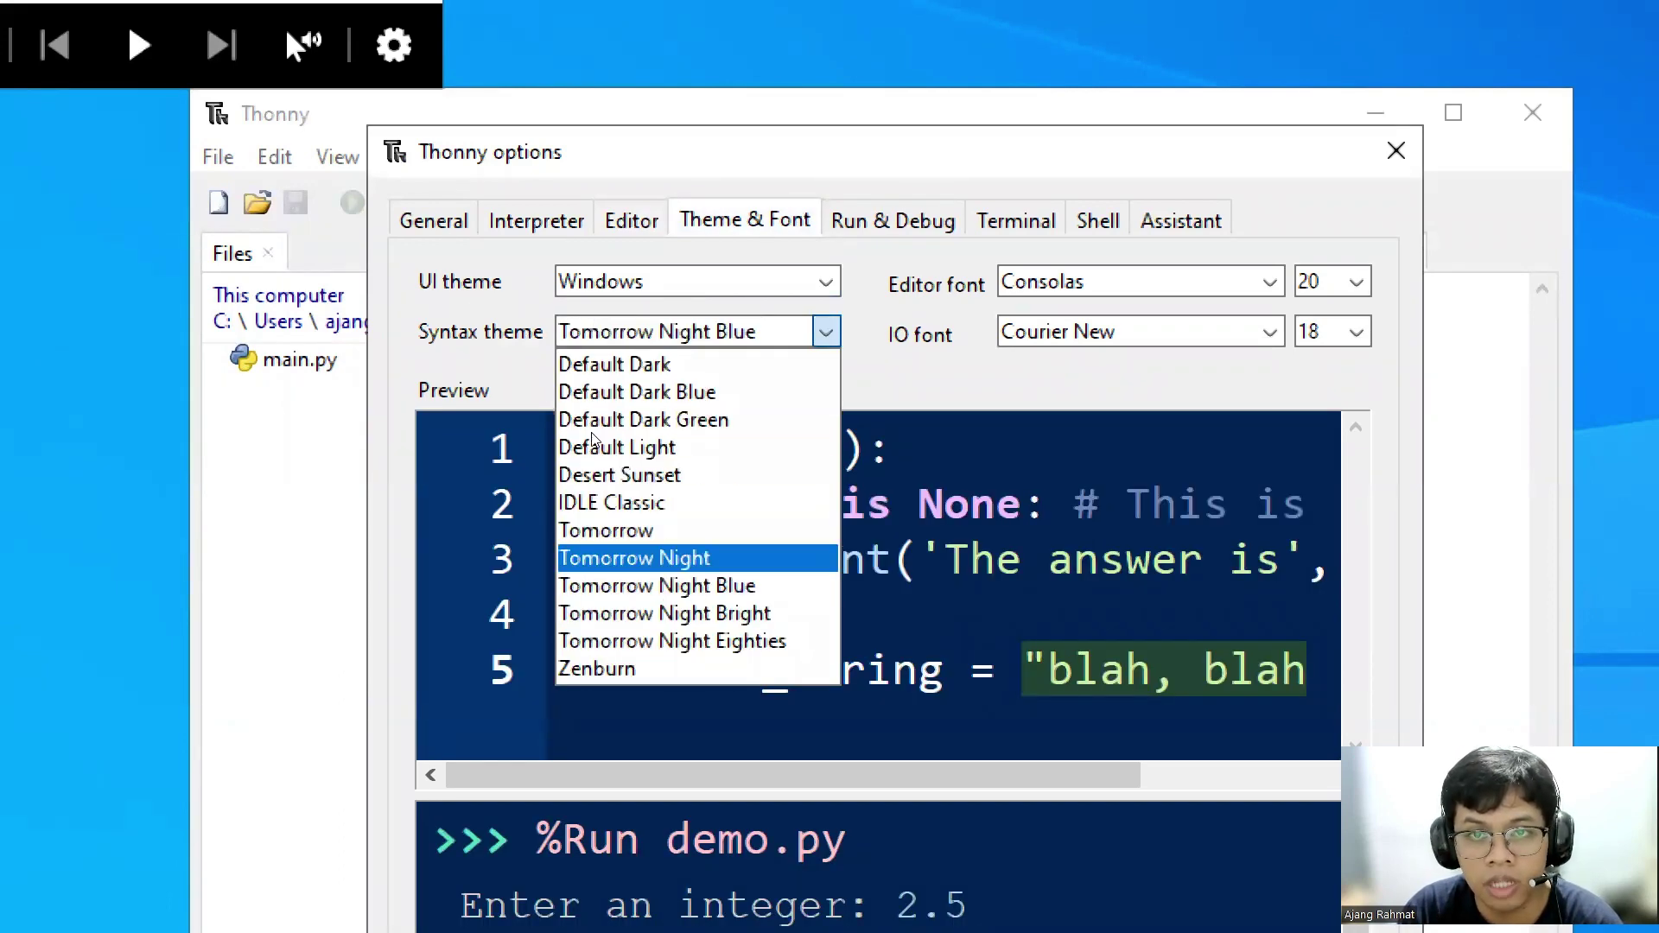
pyautogui.press('Return')
# Set the UI theme to Clean Dark
pyautogui.click(592, 285)
pyautogui.press('Up')
pyautogui.press('Up')
pyautogui.press('Up')
pyautogui.press('Up')
pyautogui.press('Up')
pyautogui.press('Up')
pyautogui.press('Up')
pyautogui.click(585, 313)
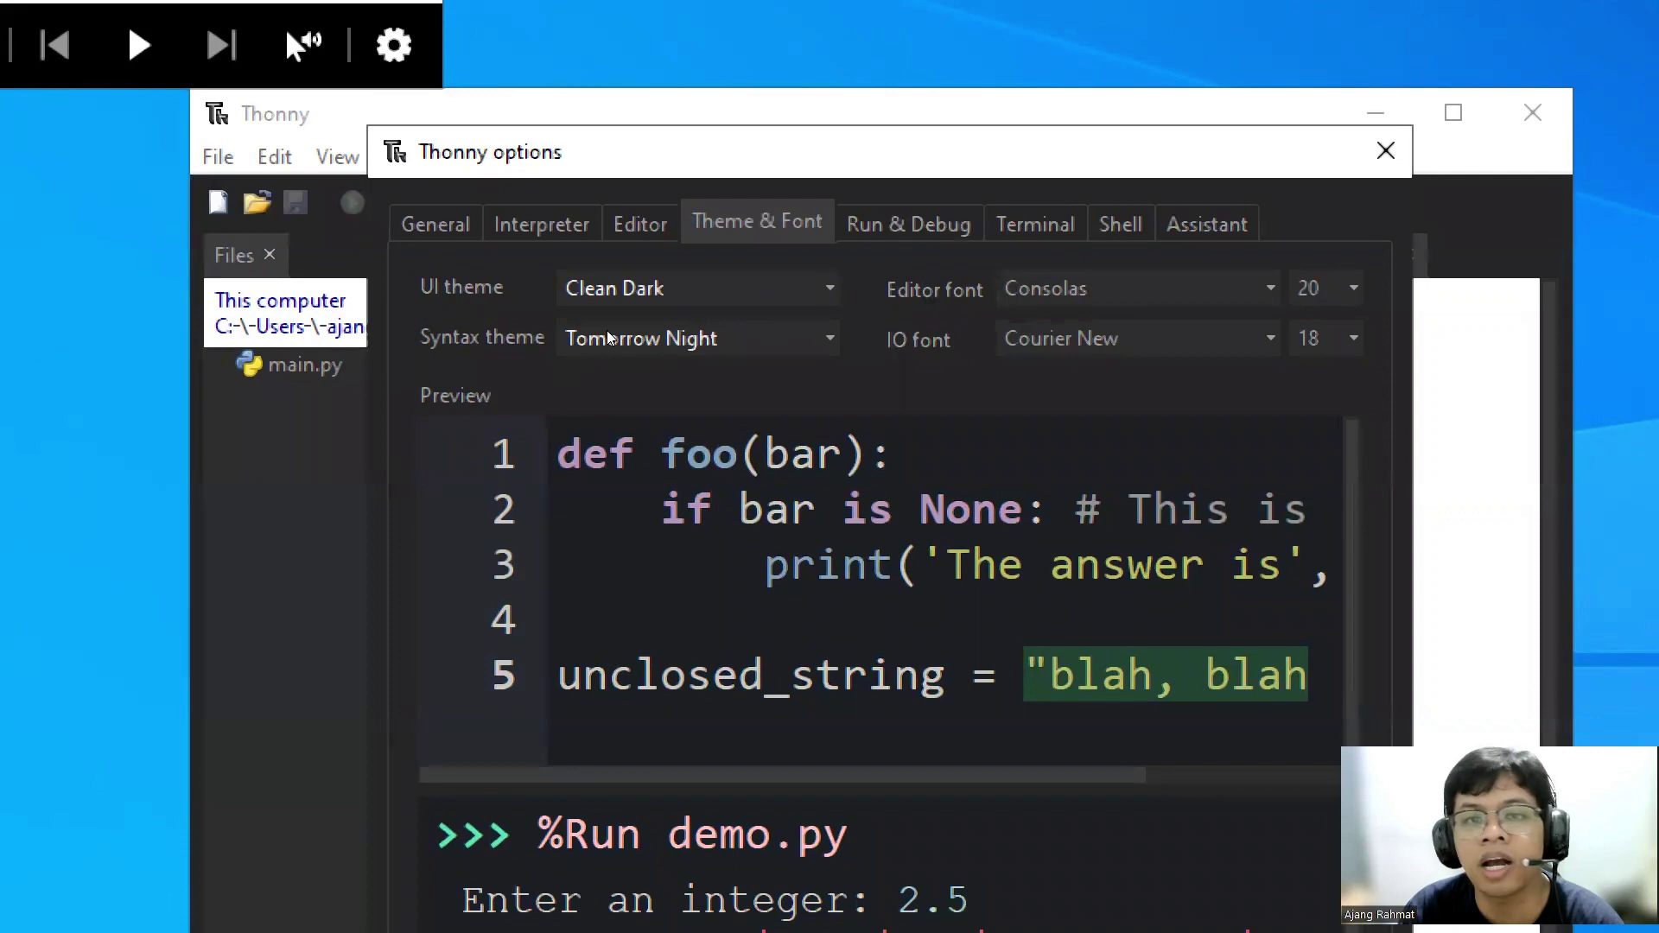
# Try the Clean Dark Blue and Raspberry Pi Dark UI themes and return to Clean Dark
pyautogui.click(588, 293)
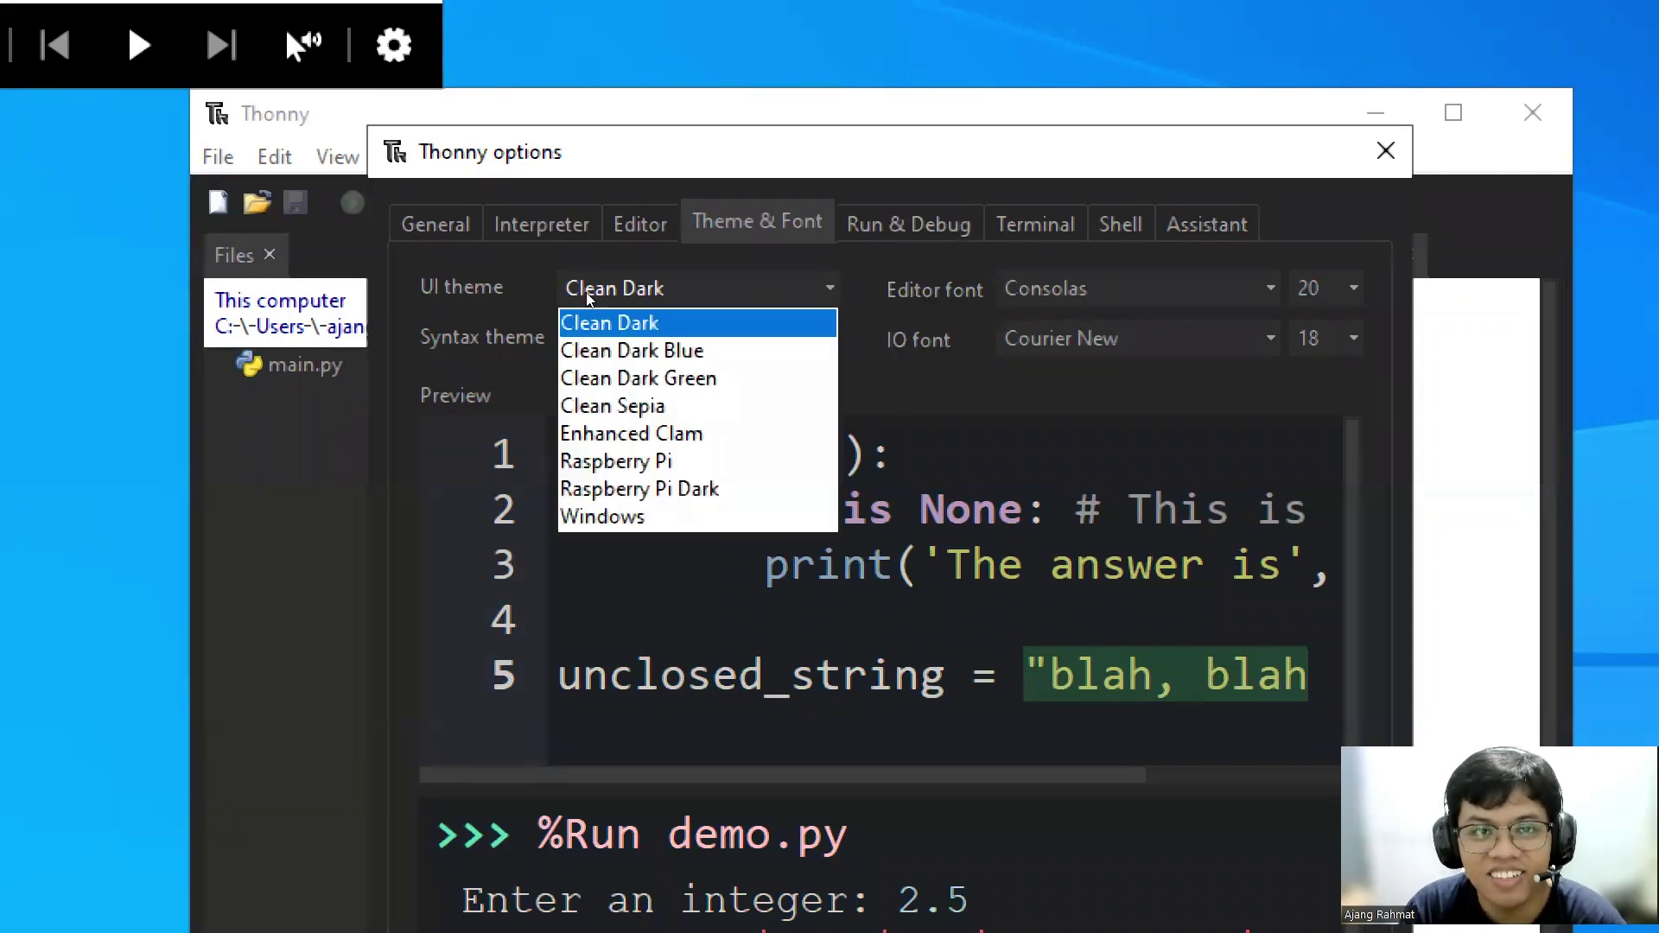
pyautogui.click(590, 348)
pyautogui.click(585, 296)
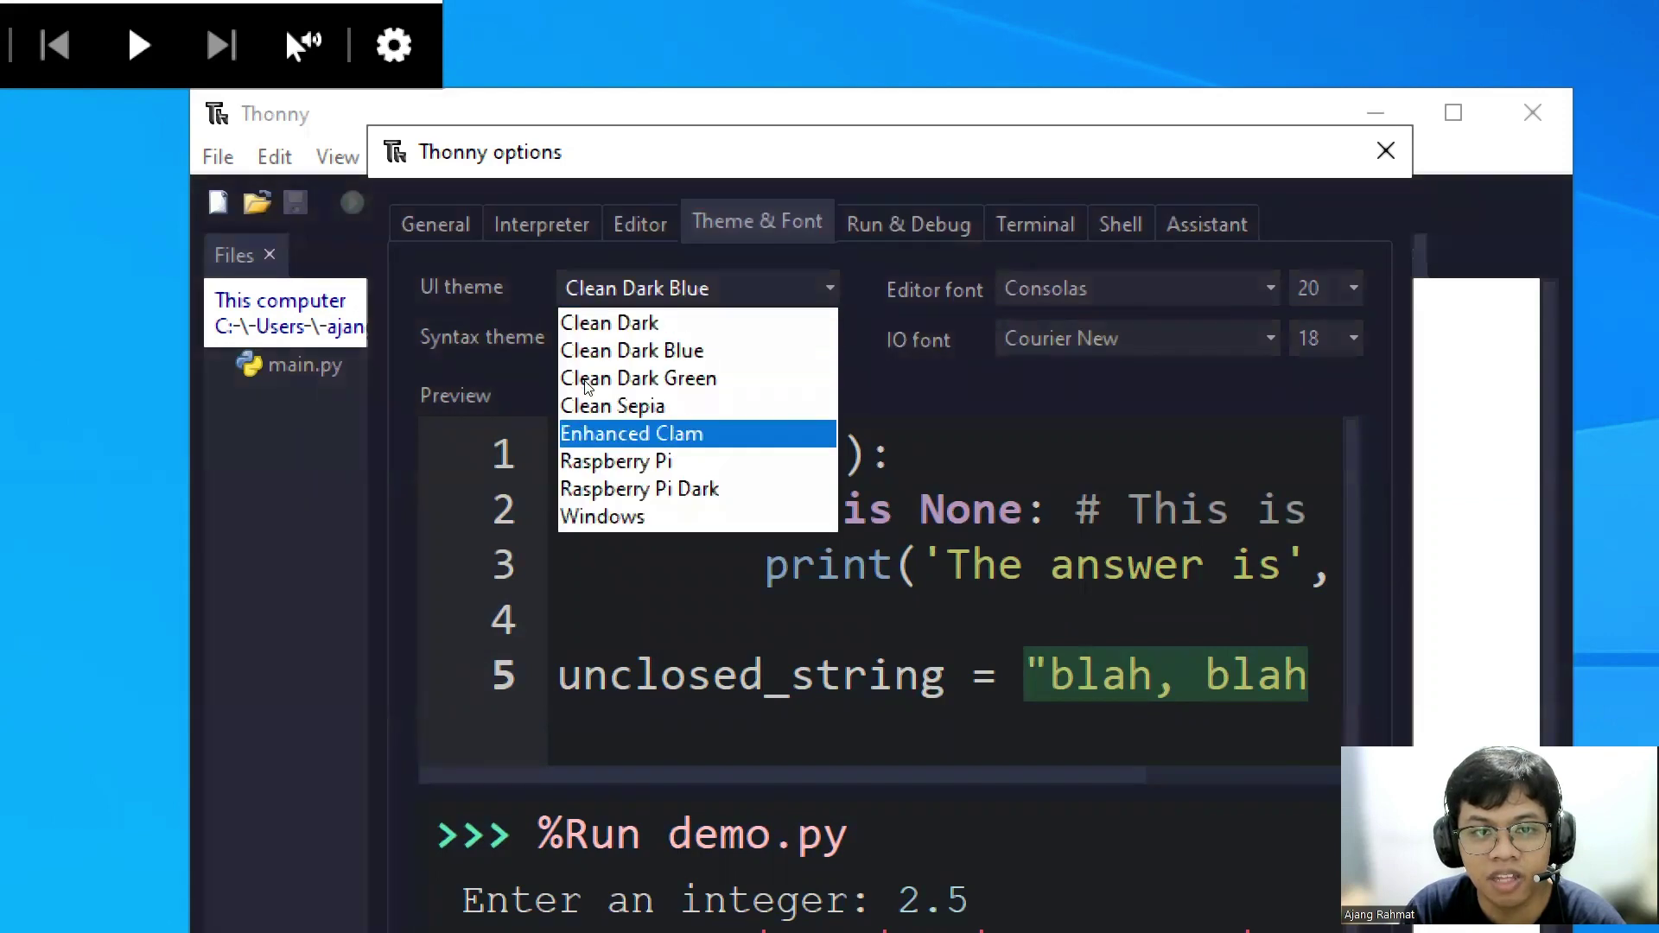
pyautogui.press('Return')
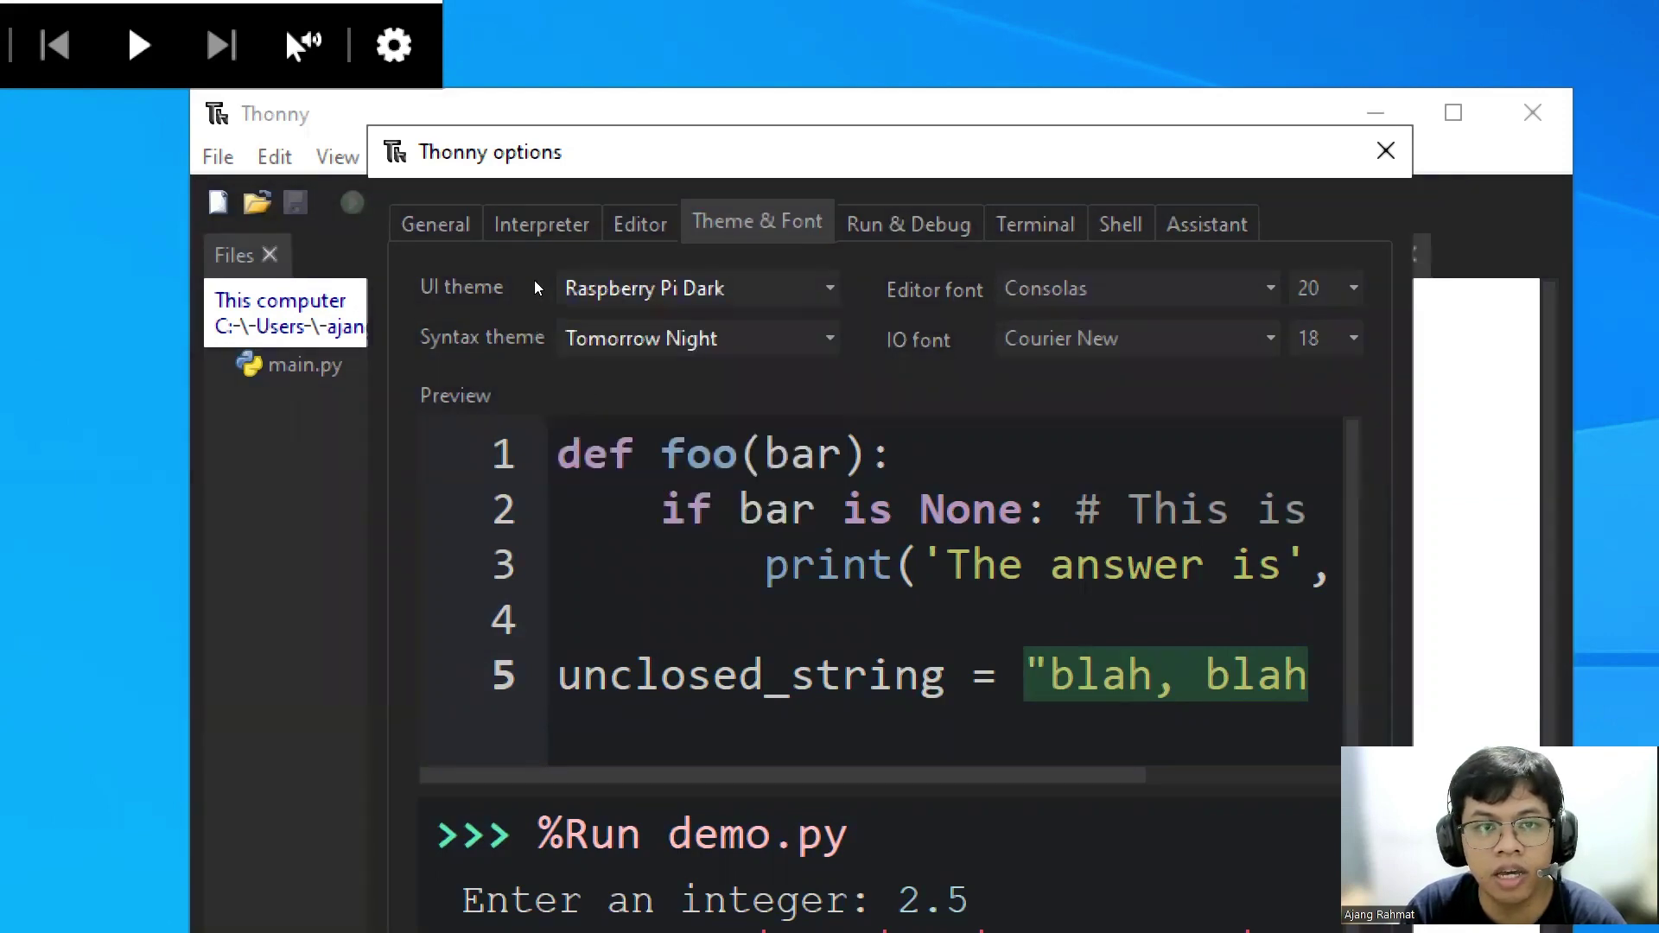
pyautogui.click(617, 301)
pyautogui.click(607, 322)
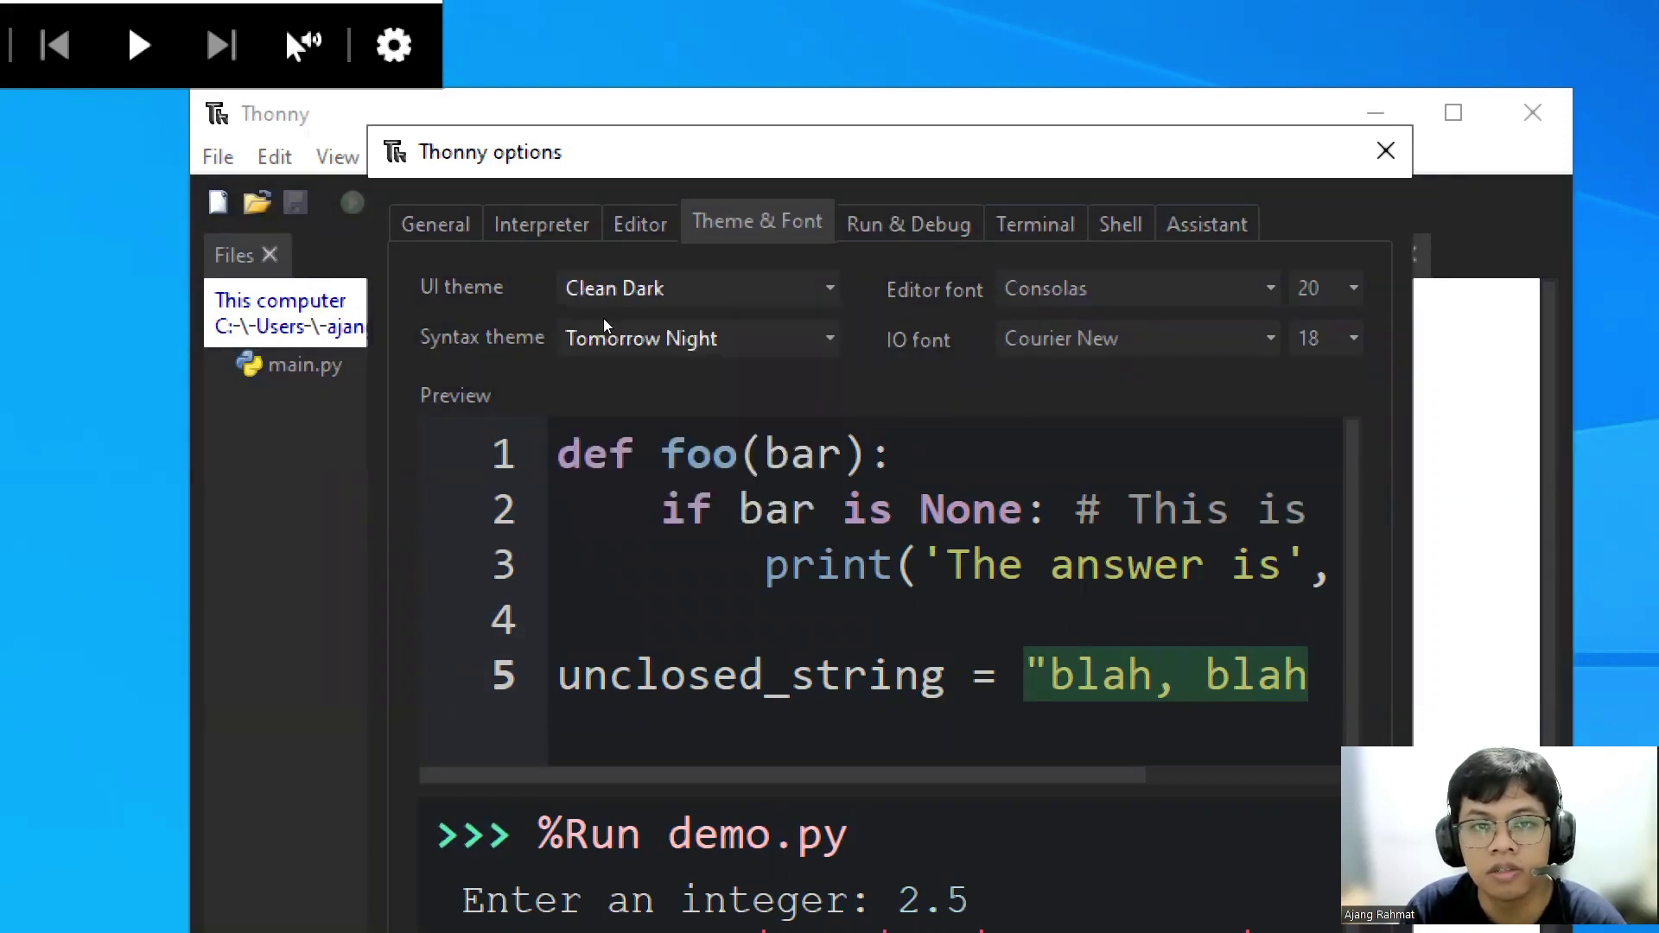
# Look through the syntax themes and choose Default Dark to match the dark interface
pyautogui.click(584, 338)
pyautogui.press('Down')
pyautogui.press('Down')
pyautogui.press('Down')
pyautogui.press('Down')
pyautogui.press('Down')
pyautogui.press('Down')
pyautogui.press('Down')
pyautogui.press('Down')
pyautogui.press('Down')
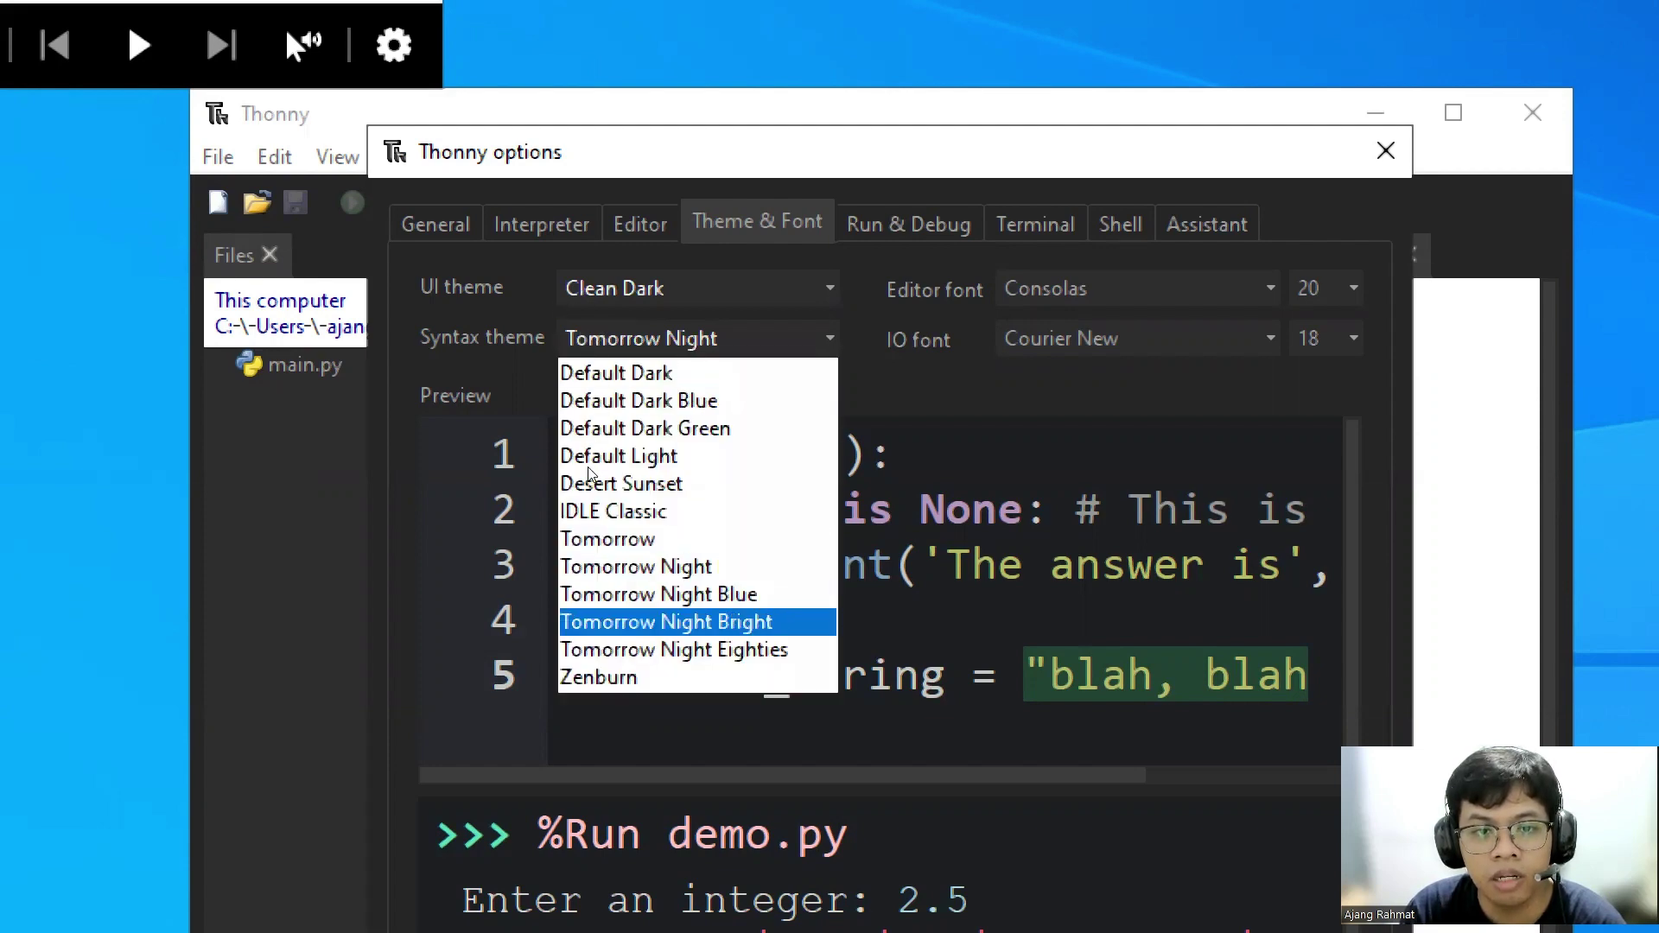
pyautogui.press('Up')
pyautogui.press('Up')
pyautogui.press('Up')
pyautogui.press('Up')
pyautogui.press('Up')
pyautogui.press('Up')
pyautogui.press('Up')
pyautogui.press('Up')
pyautogui.press('Up')
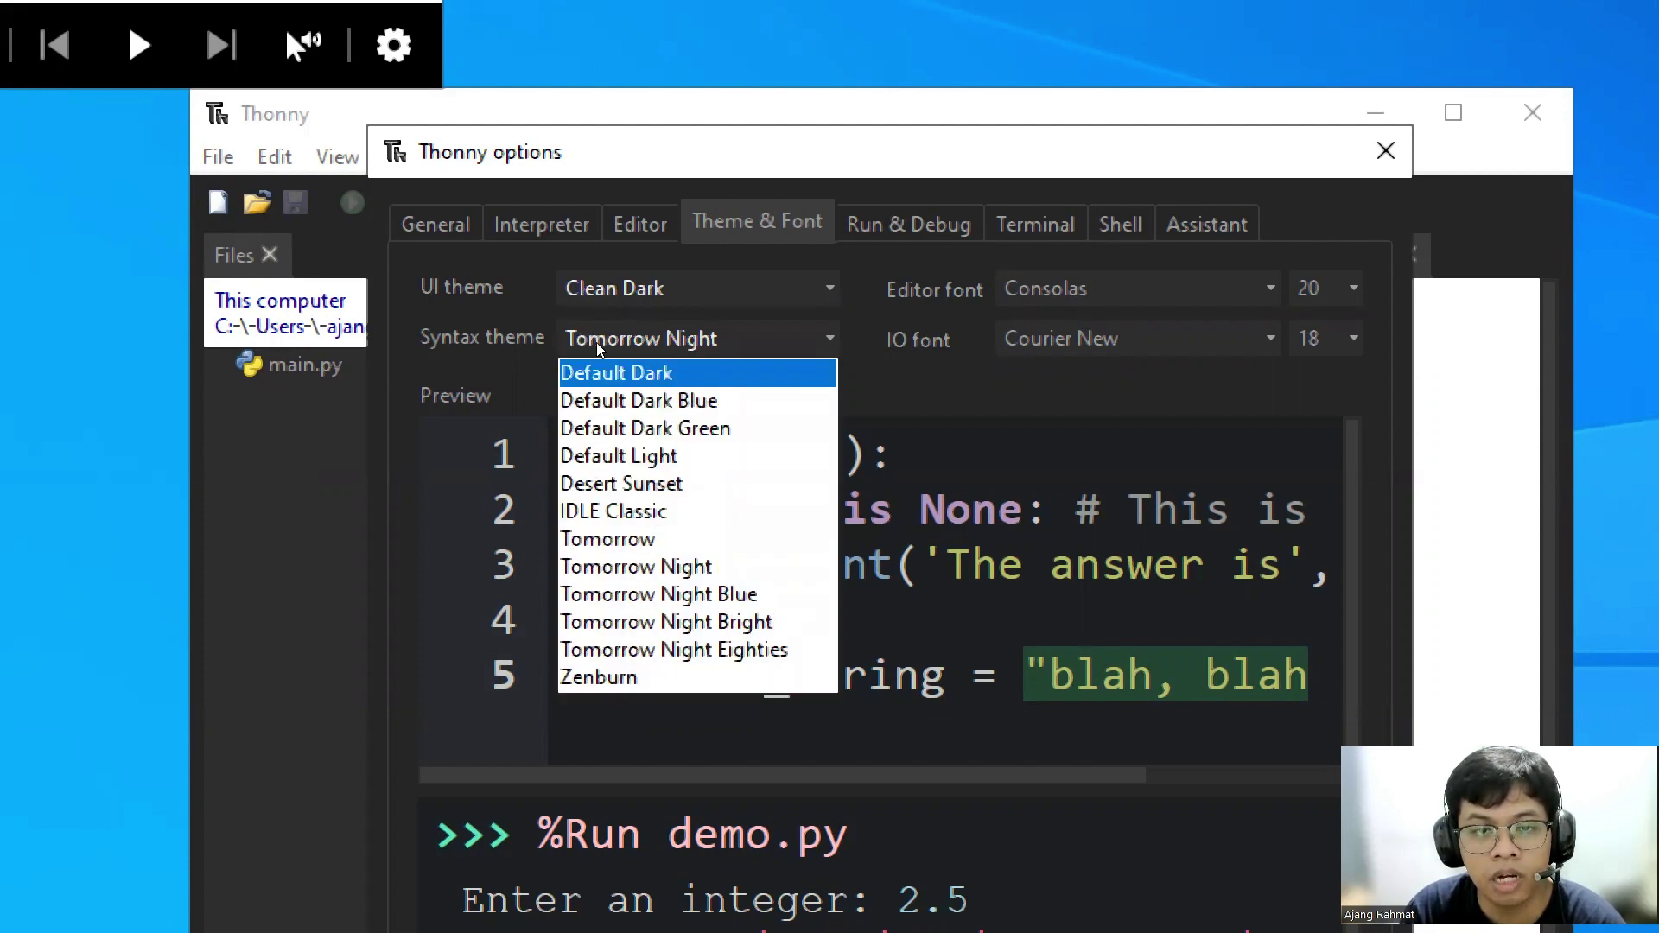
pyautogui.press('Return')
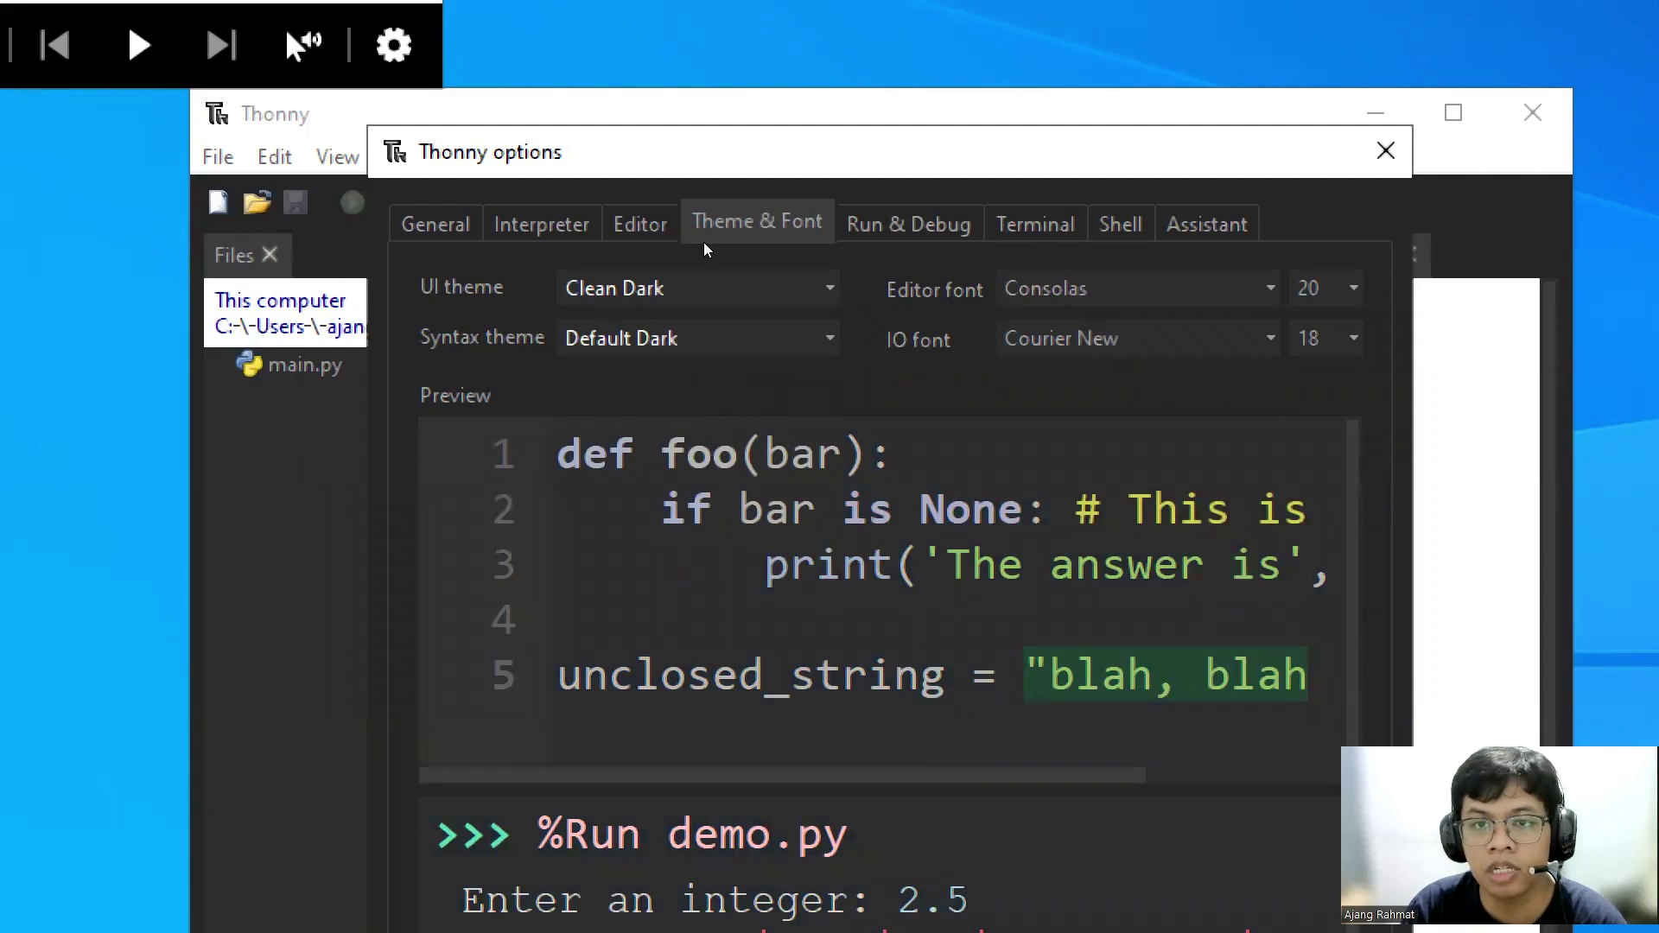
# Examine the remaining option pages, including Shell and Assistant, and review the Editor settings again
pyautogui.hotkey('ctrl', 'Tab')
pyautogui.hotkey('ctrl', 'Tab')
pyautogui.hotkey('ctrl', 'Tab')
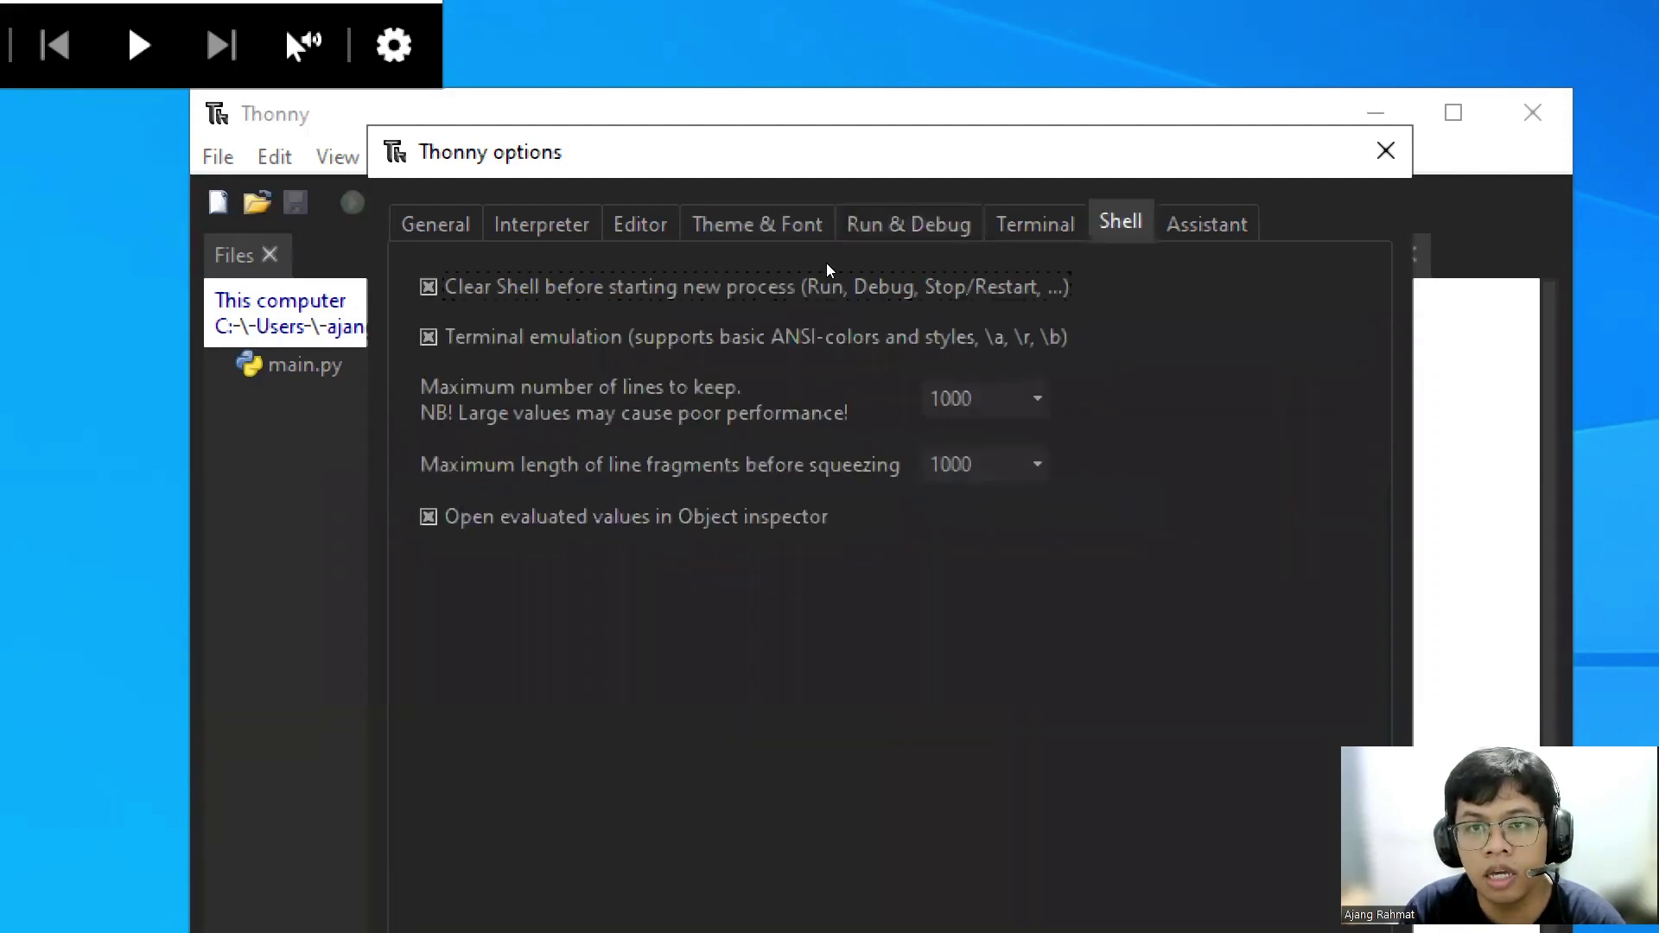
pyautogui.hotkey('ctrl', 'shift', 'Tab')
pyautogui.hotkey('ctrl', 'Tab')
pyautogui.hotkey('ctrl', 'Tab')
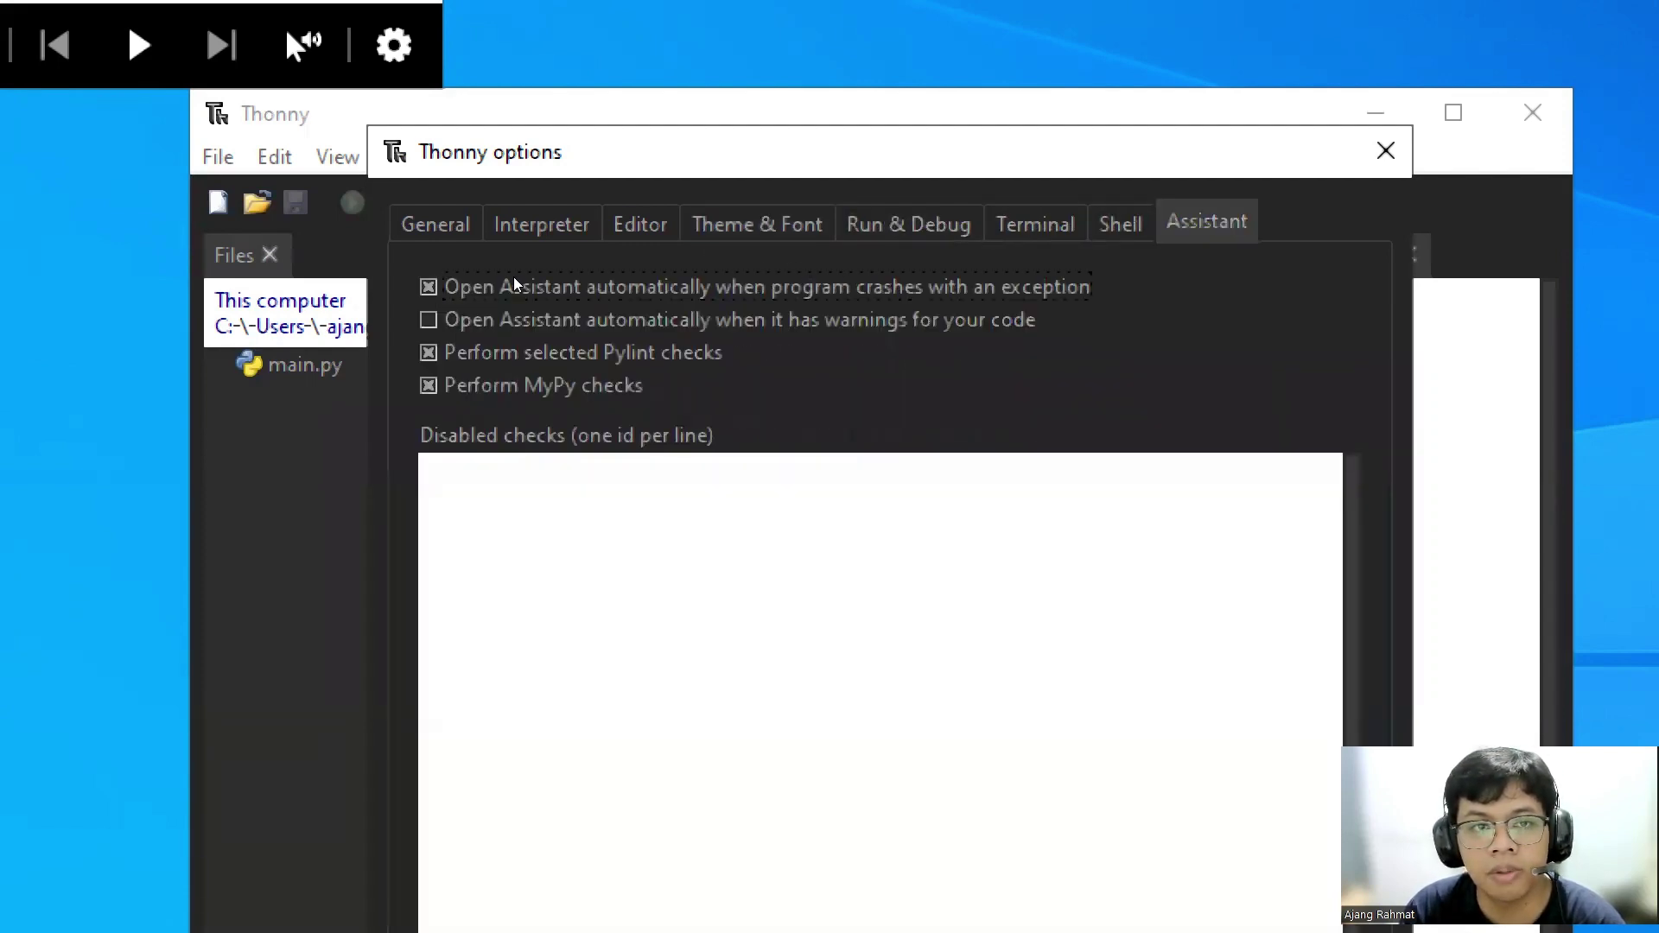
pyautogui.hotkey('ctrl', 'Tab')
pyautogui.hotkey('ctrl', 'Tab')
pyautogui.hotkey('ctrl', 'shift', 'Tab')
pyautogui.hotkey('ctrl', 'Tab')
pyautogui.hotkey('ctrl', 'Tab')
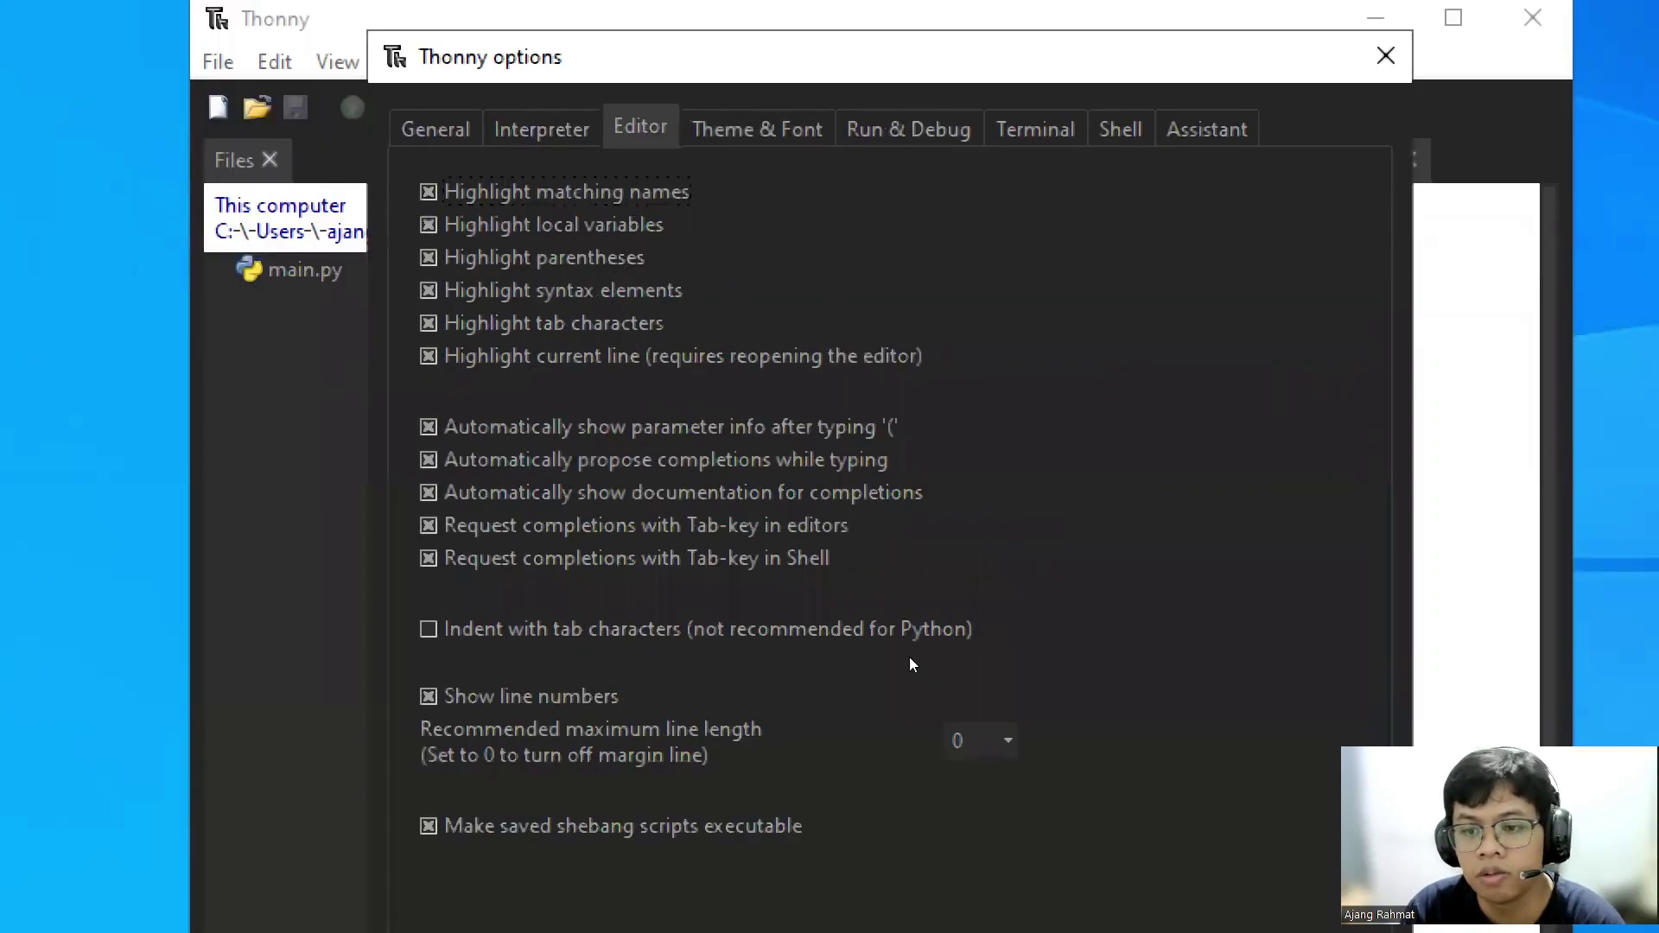
# Close the options with the chosen settings kept and turn off the screen magnifier
pyautogui.press('Escape')
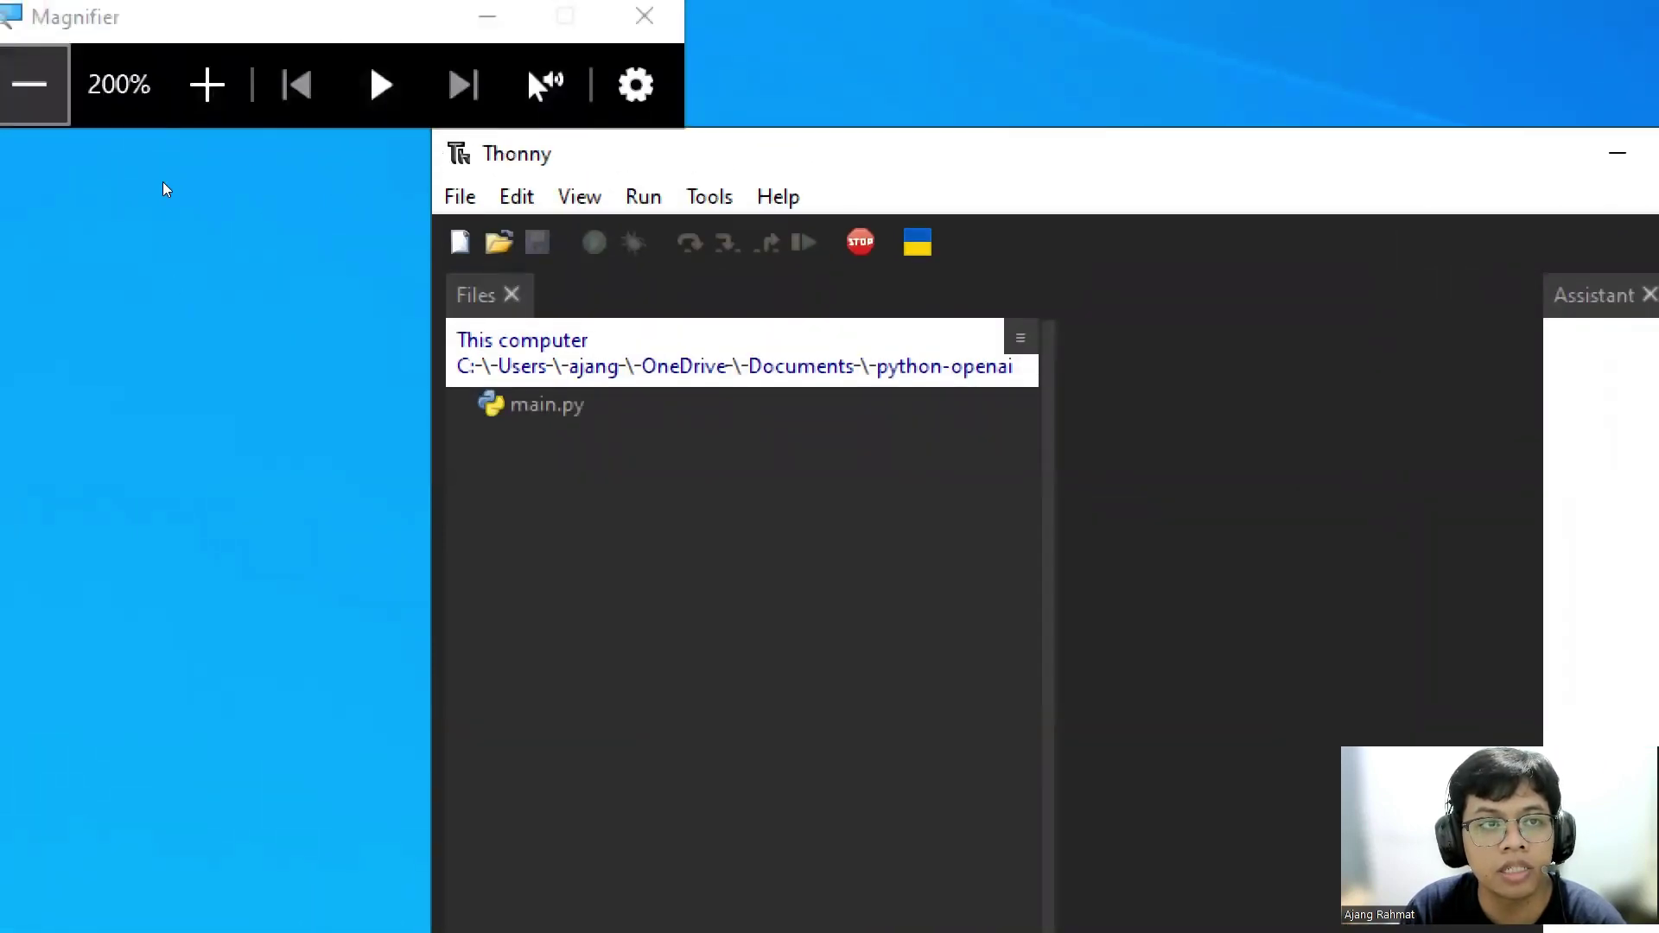
pyautogui.press('super+Escape')
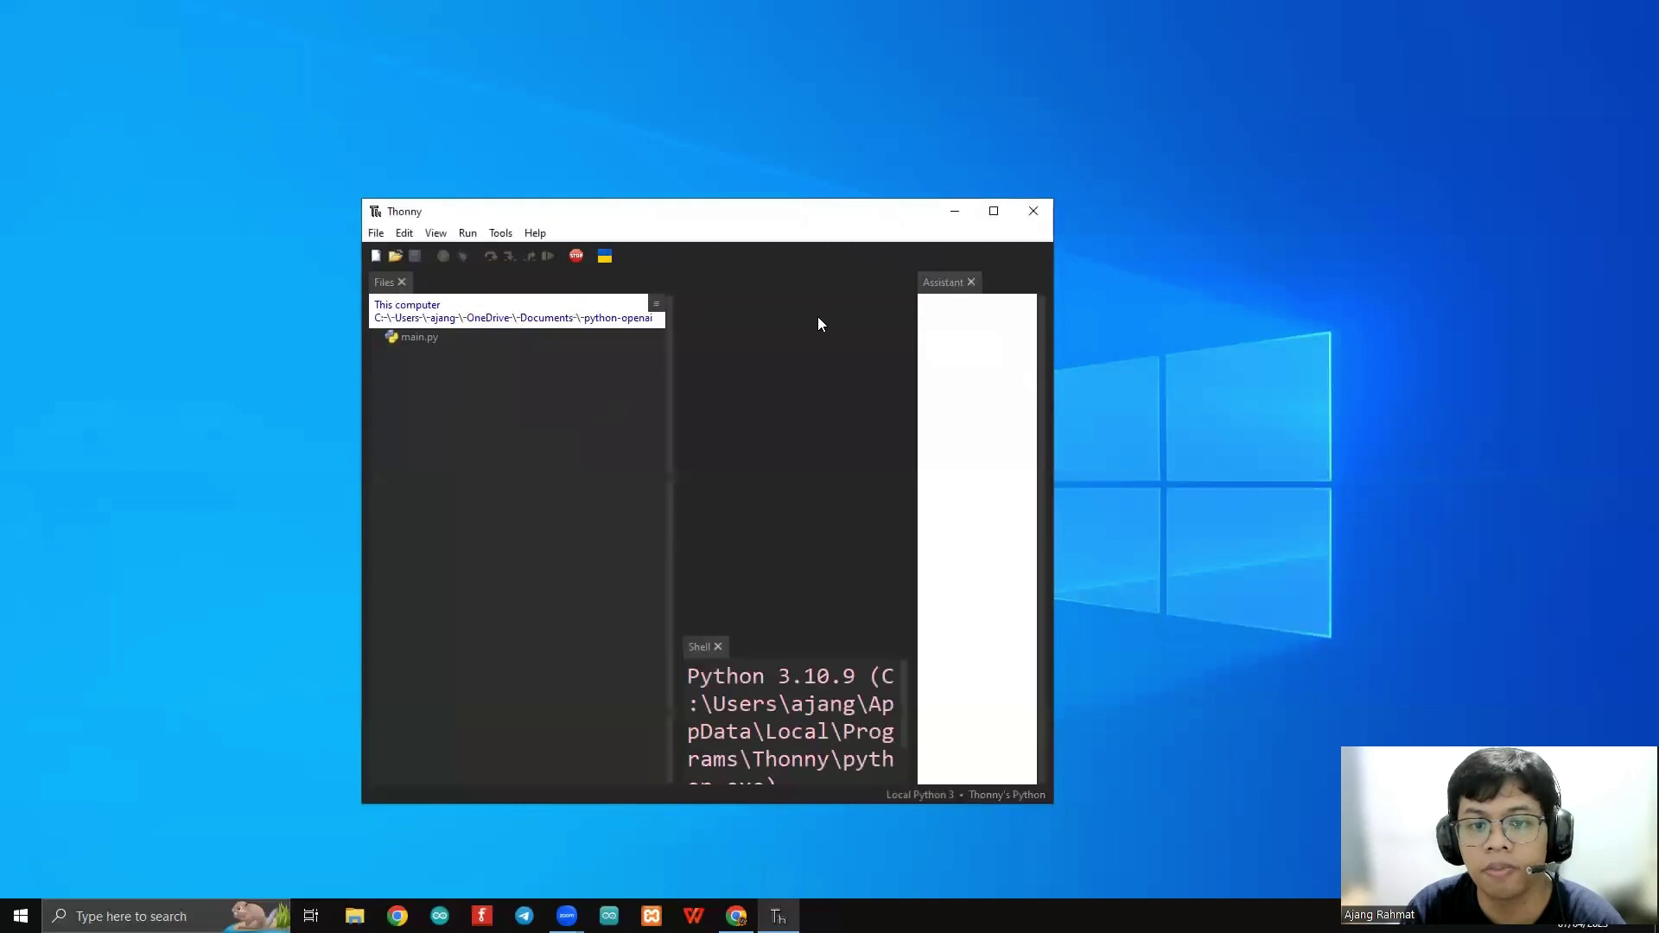
# Widen the Thonny window, narrow the Files view to enlarge the editor area, and reposition the window on the desktop
pyautogui.moveTo(1064, 320); pyautogui.dragTo(1060, 318)
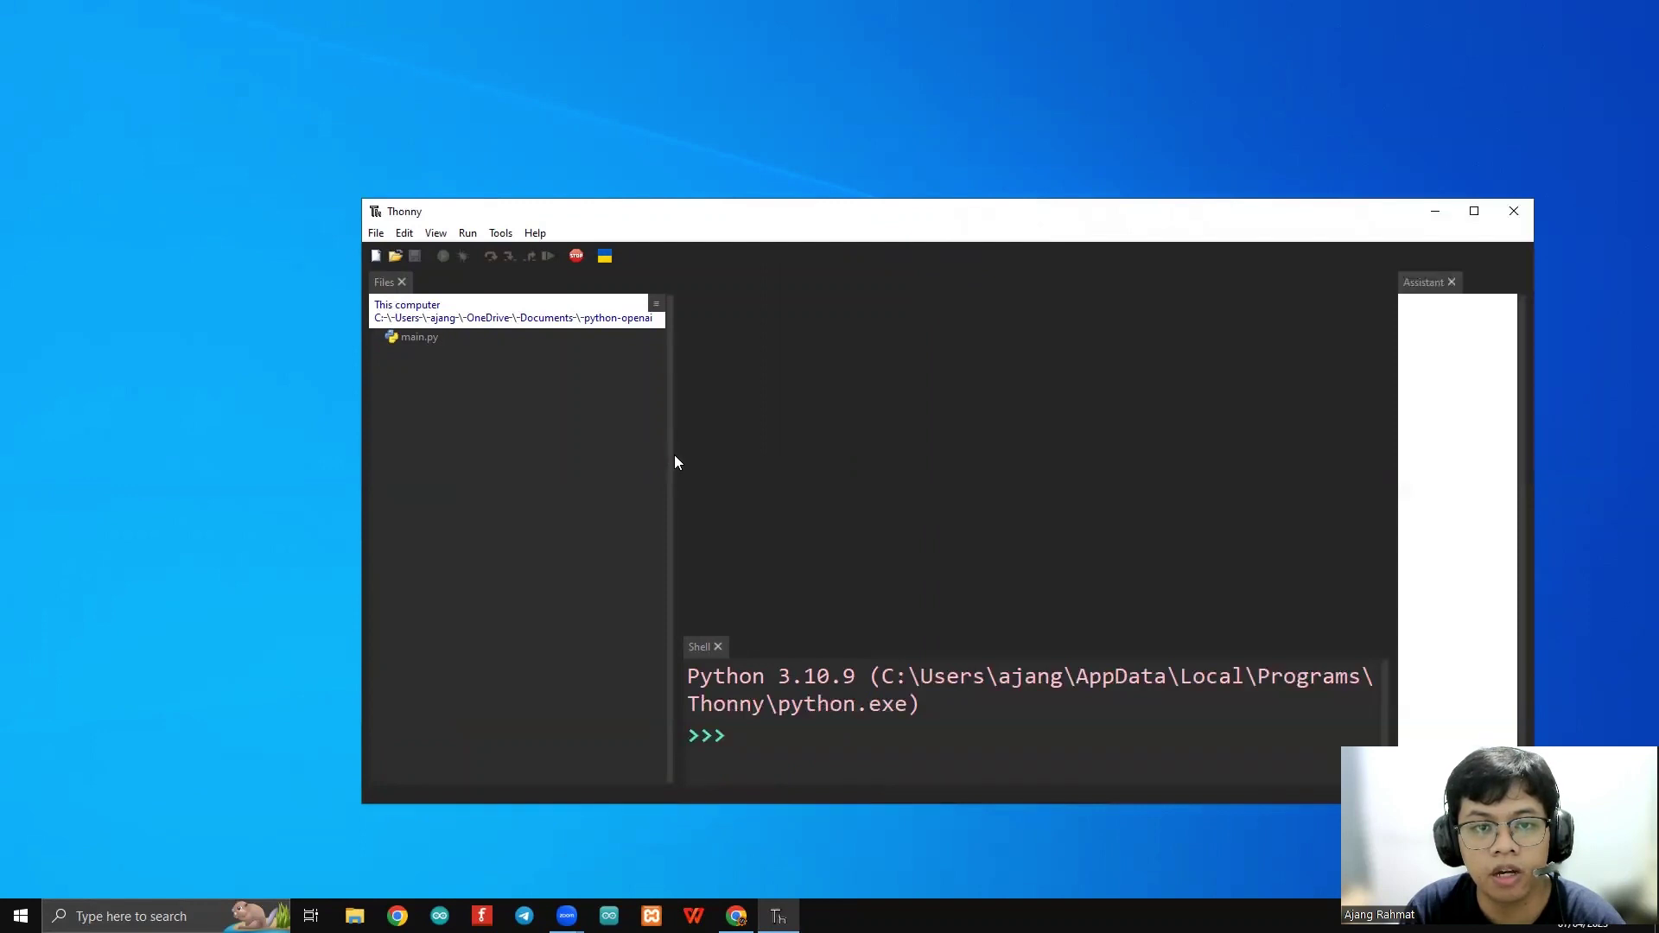
pyautogui.moveTo(673, 461); pyautogui.dragTo(506, 460)
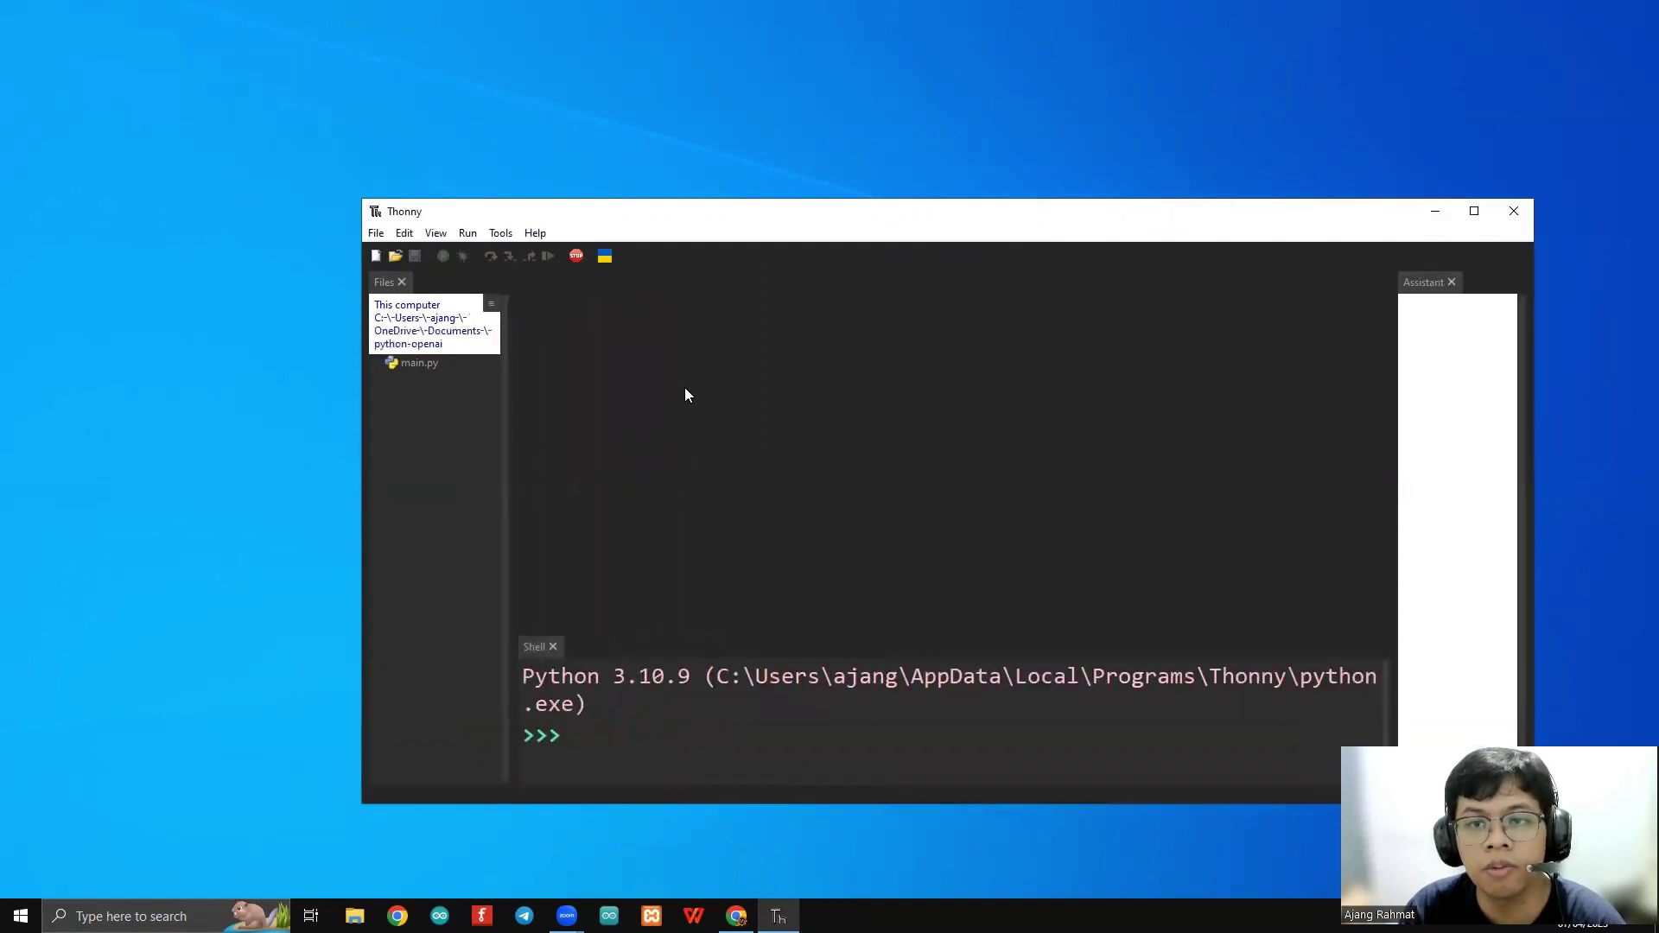
pyautogui.moveTo(677, 205); pyautogui.dragTo(608, 190)
# Create a new file and save it as belajar_python in the Documents folder
pyautogui.click(307, 223)
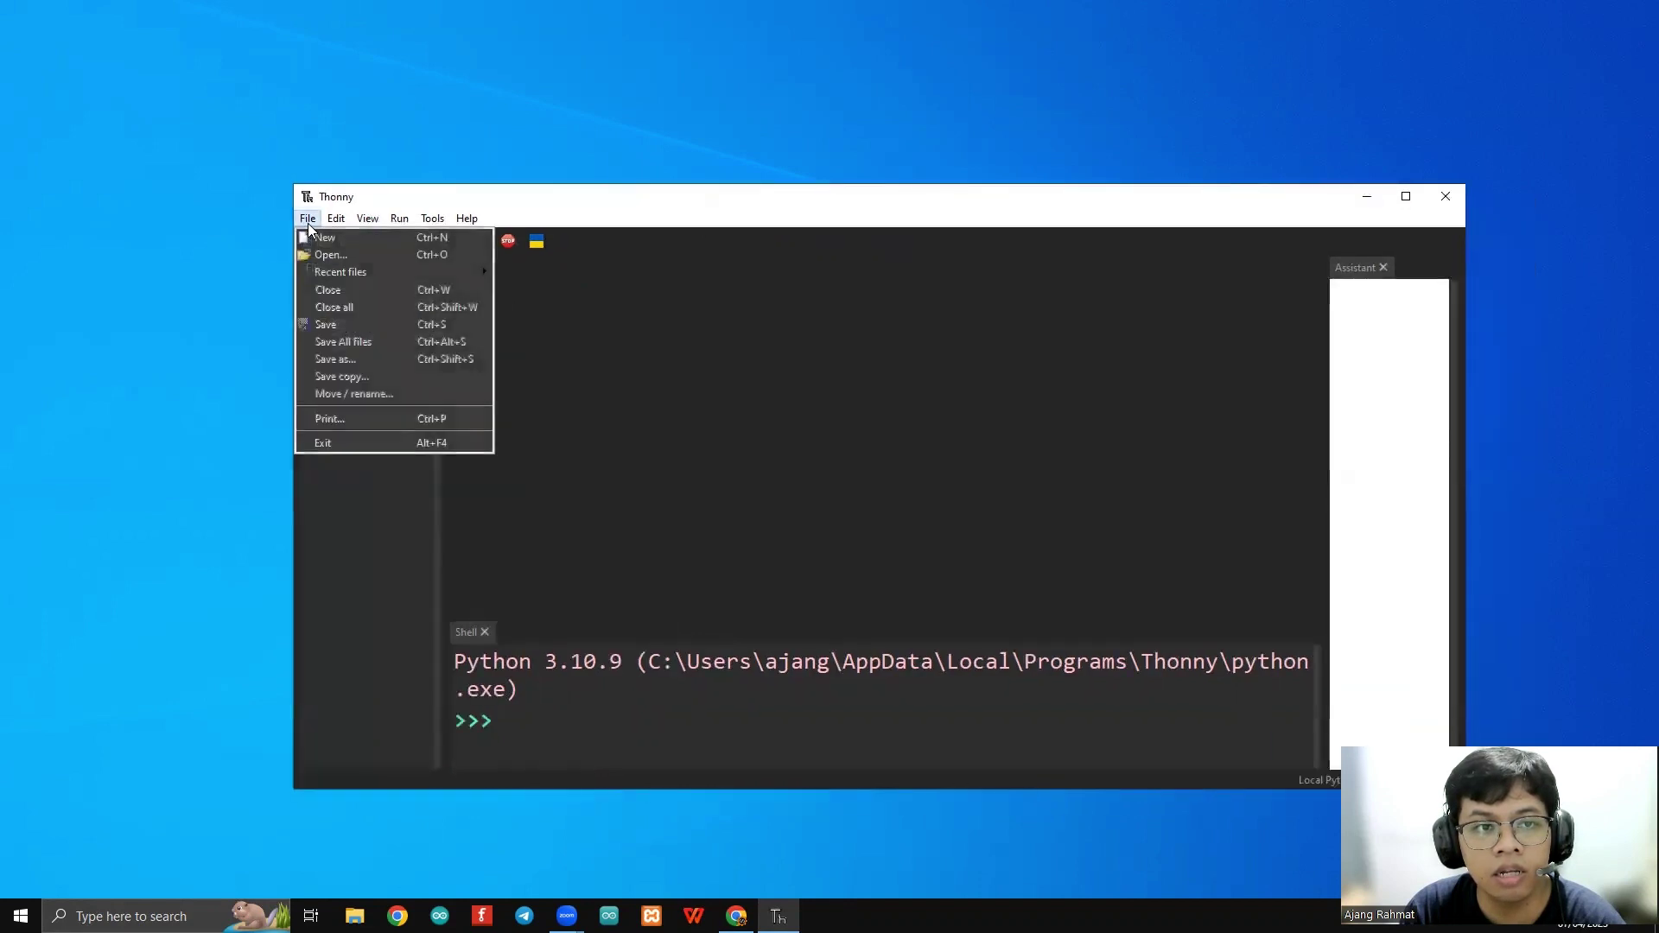
pyautogui.click(335, 240)
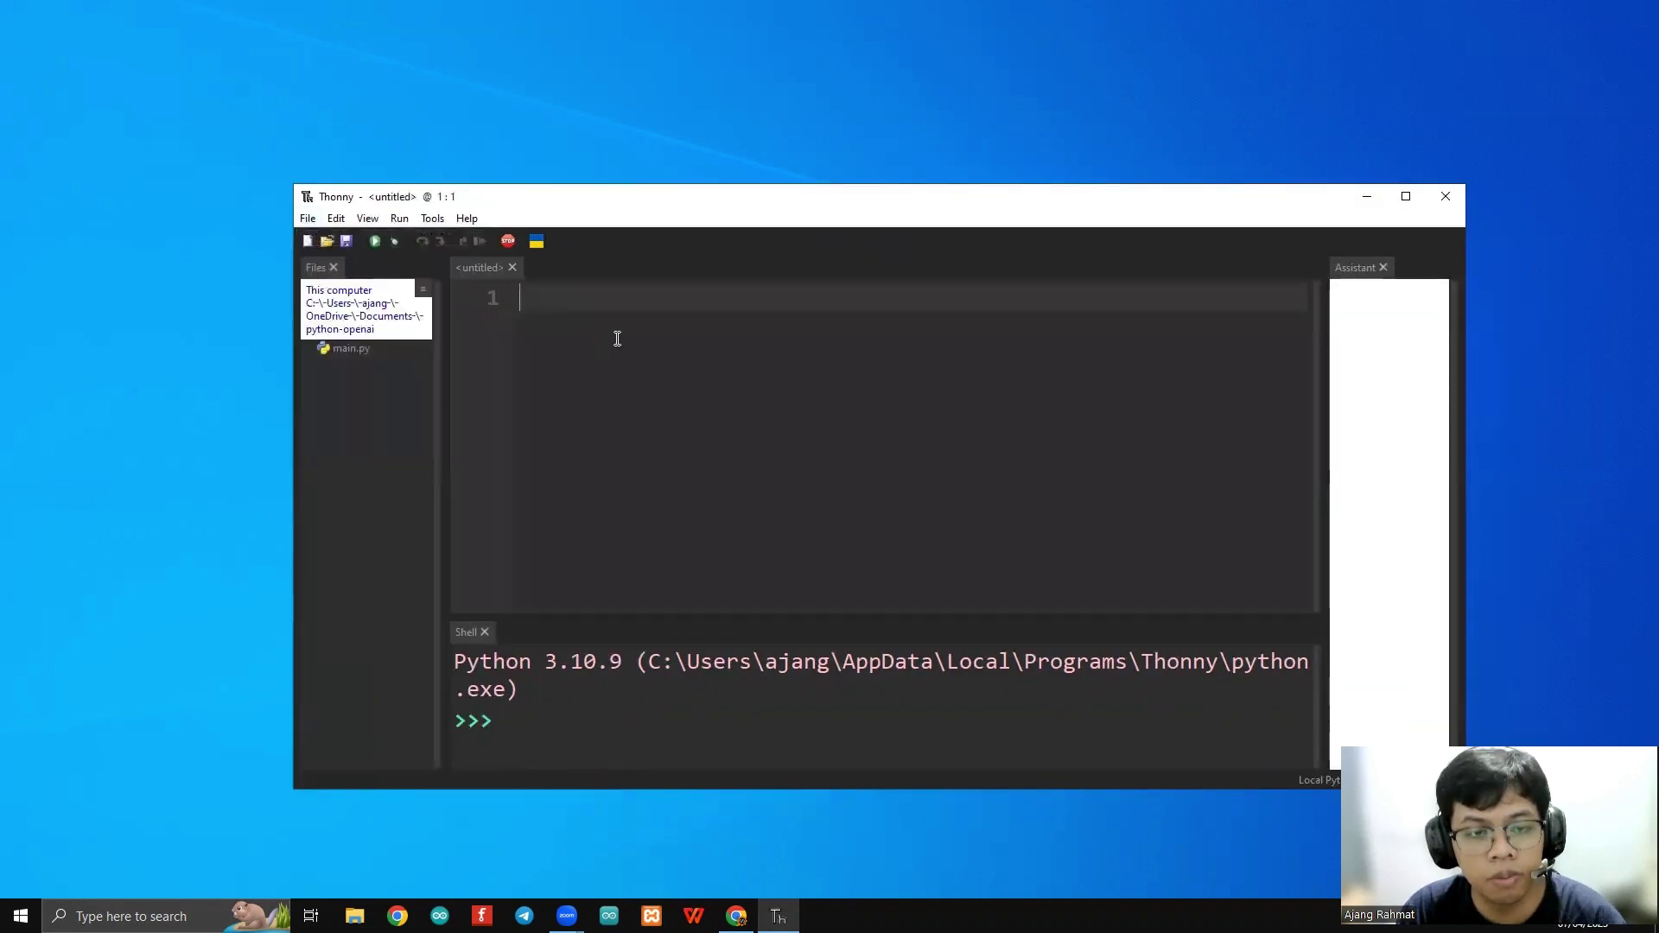
pyautogui.hotkey('ctrl', 's')
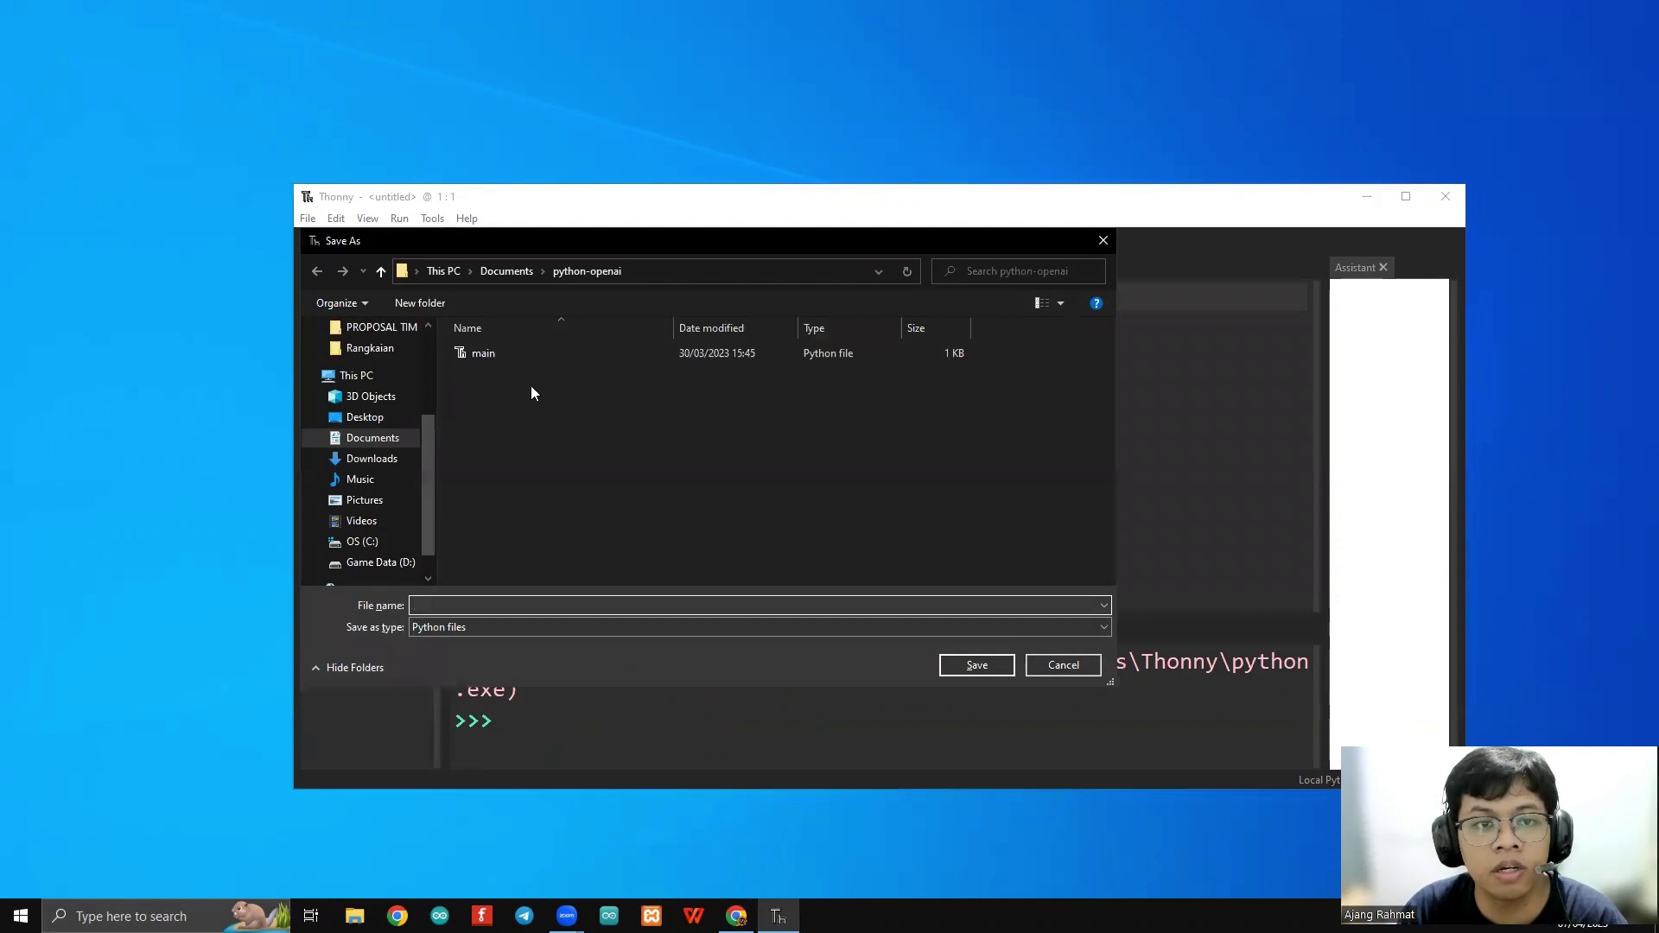
pyautogui.click(405, 444)
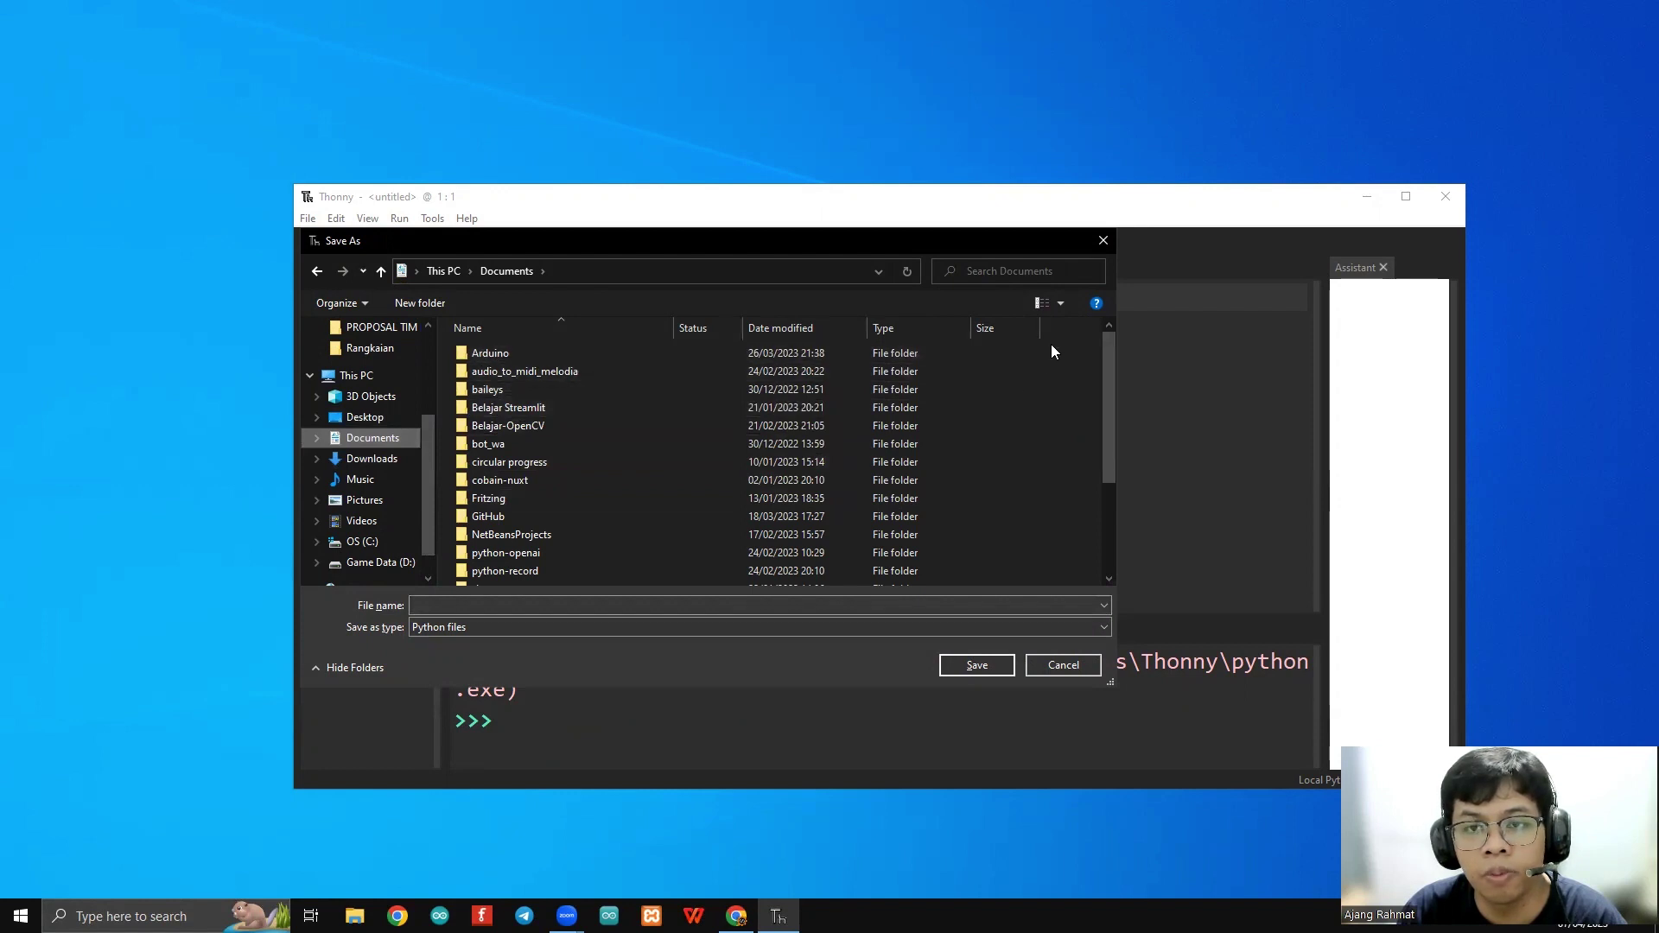
pyautogui.click(519, 605)
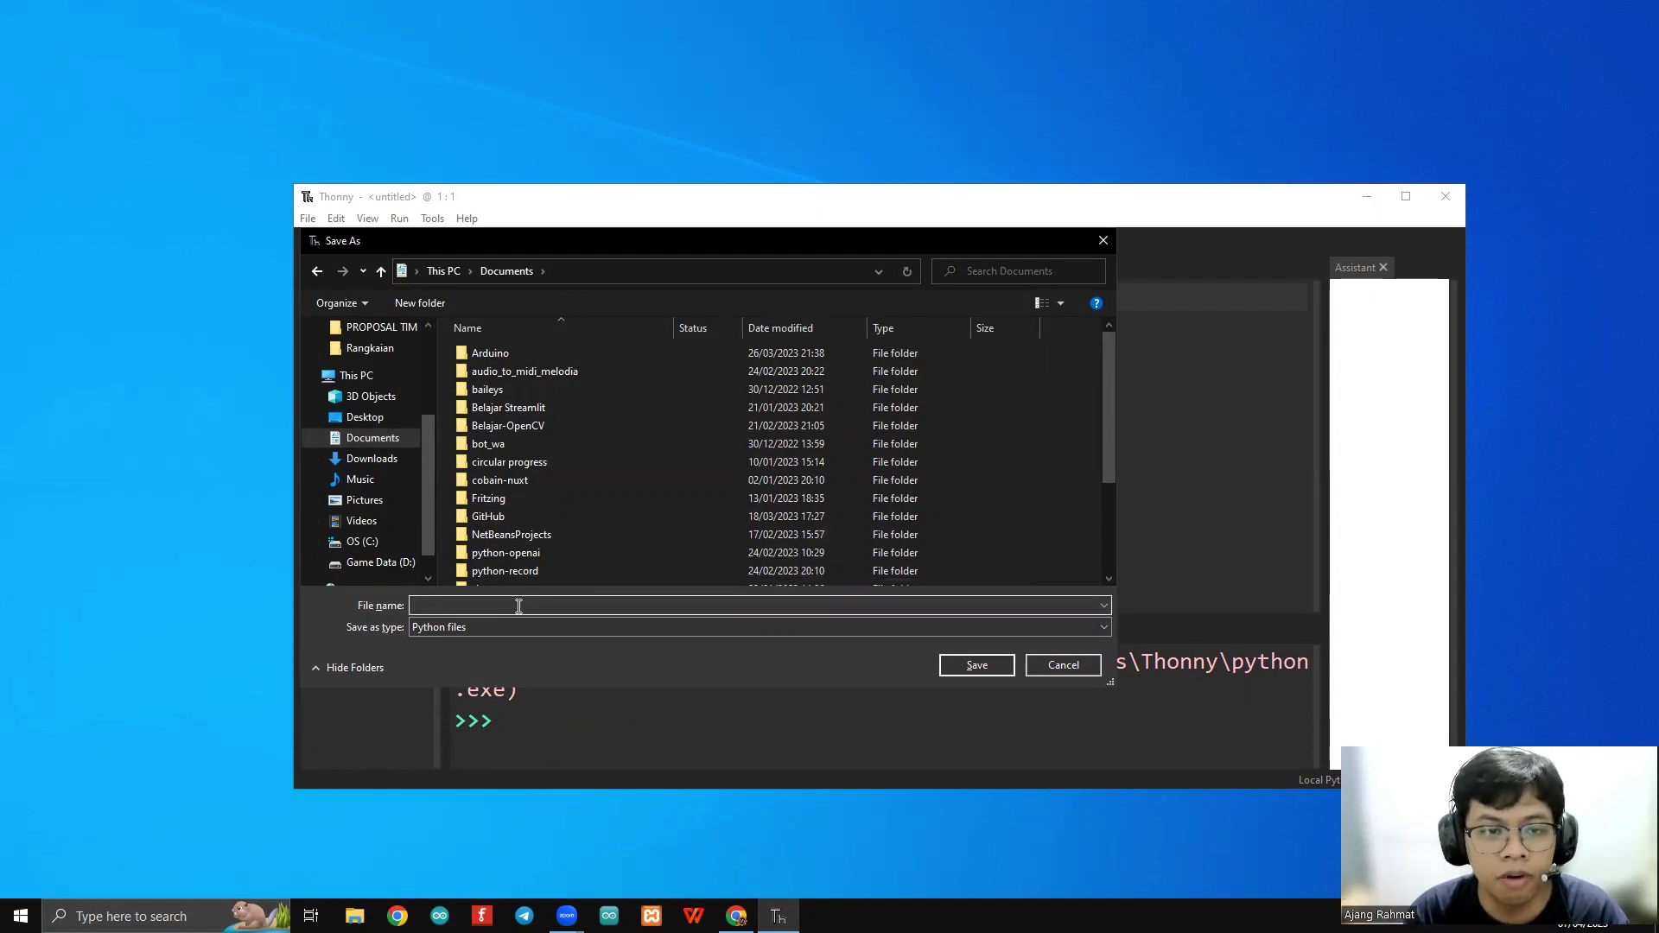
pyautogui.write('belajar')
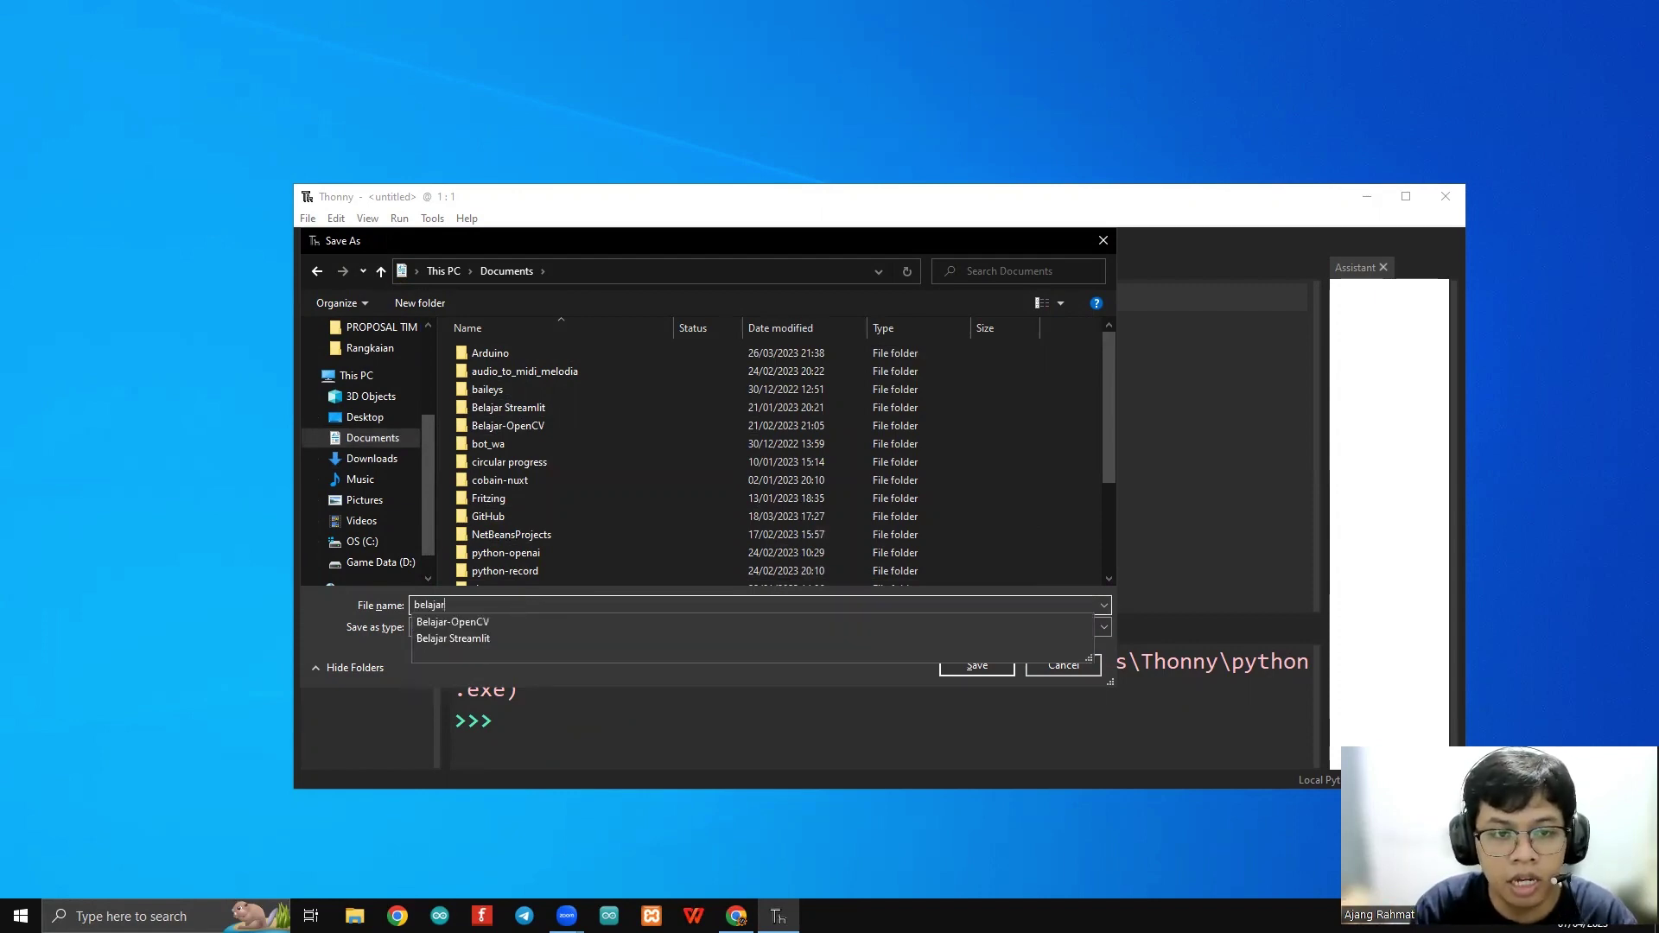
pyautogui.write('_python')
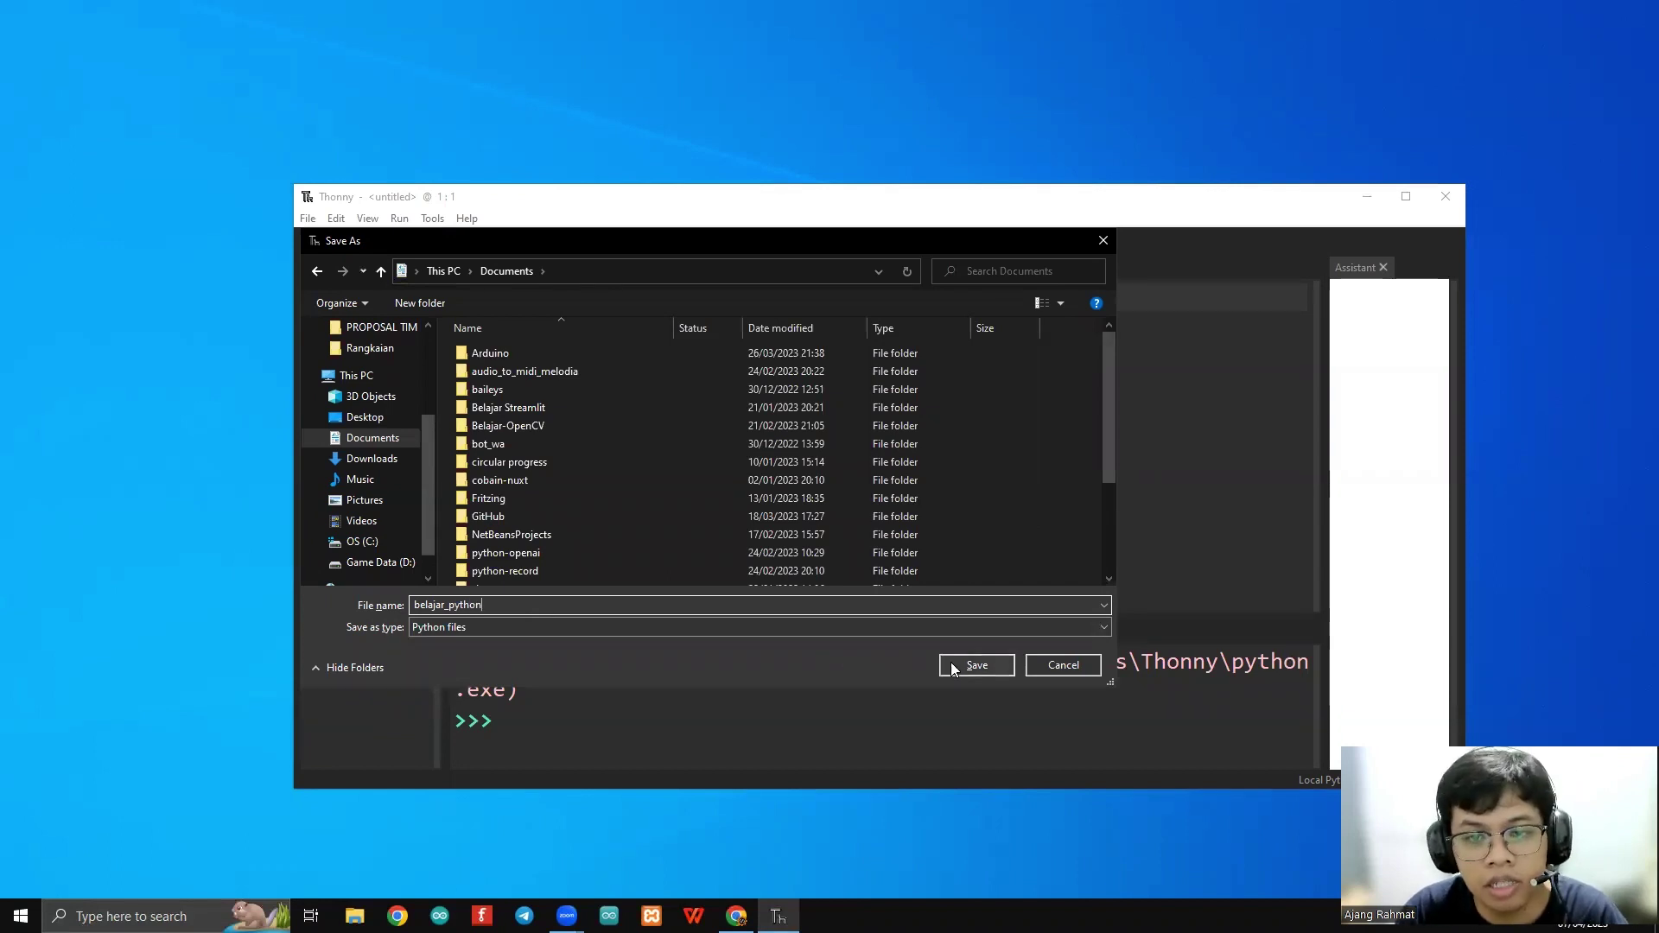
pyautogui.click(959, 662)
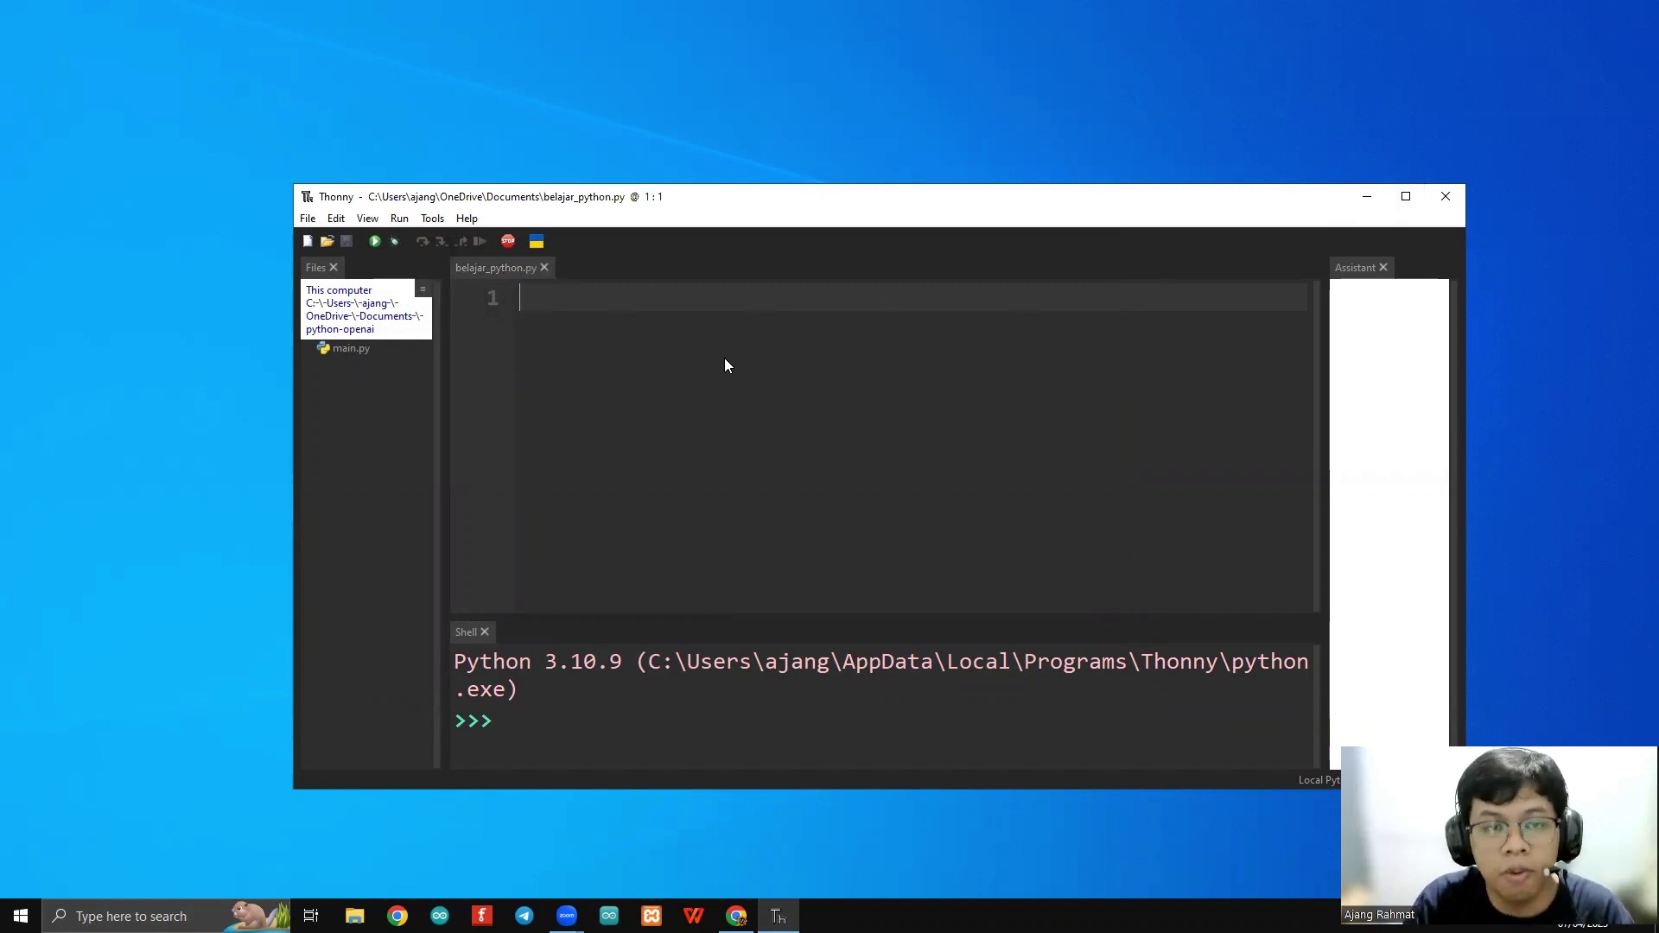
# Write print("Hello Mantan") on line 1 of belajar_python.py and run the script
pyautogui.write('print')
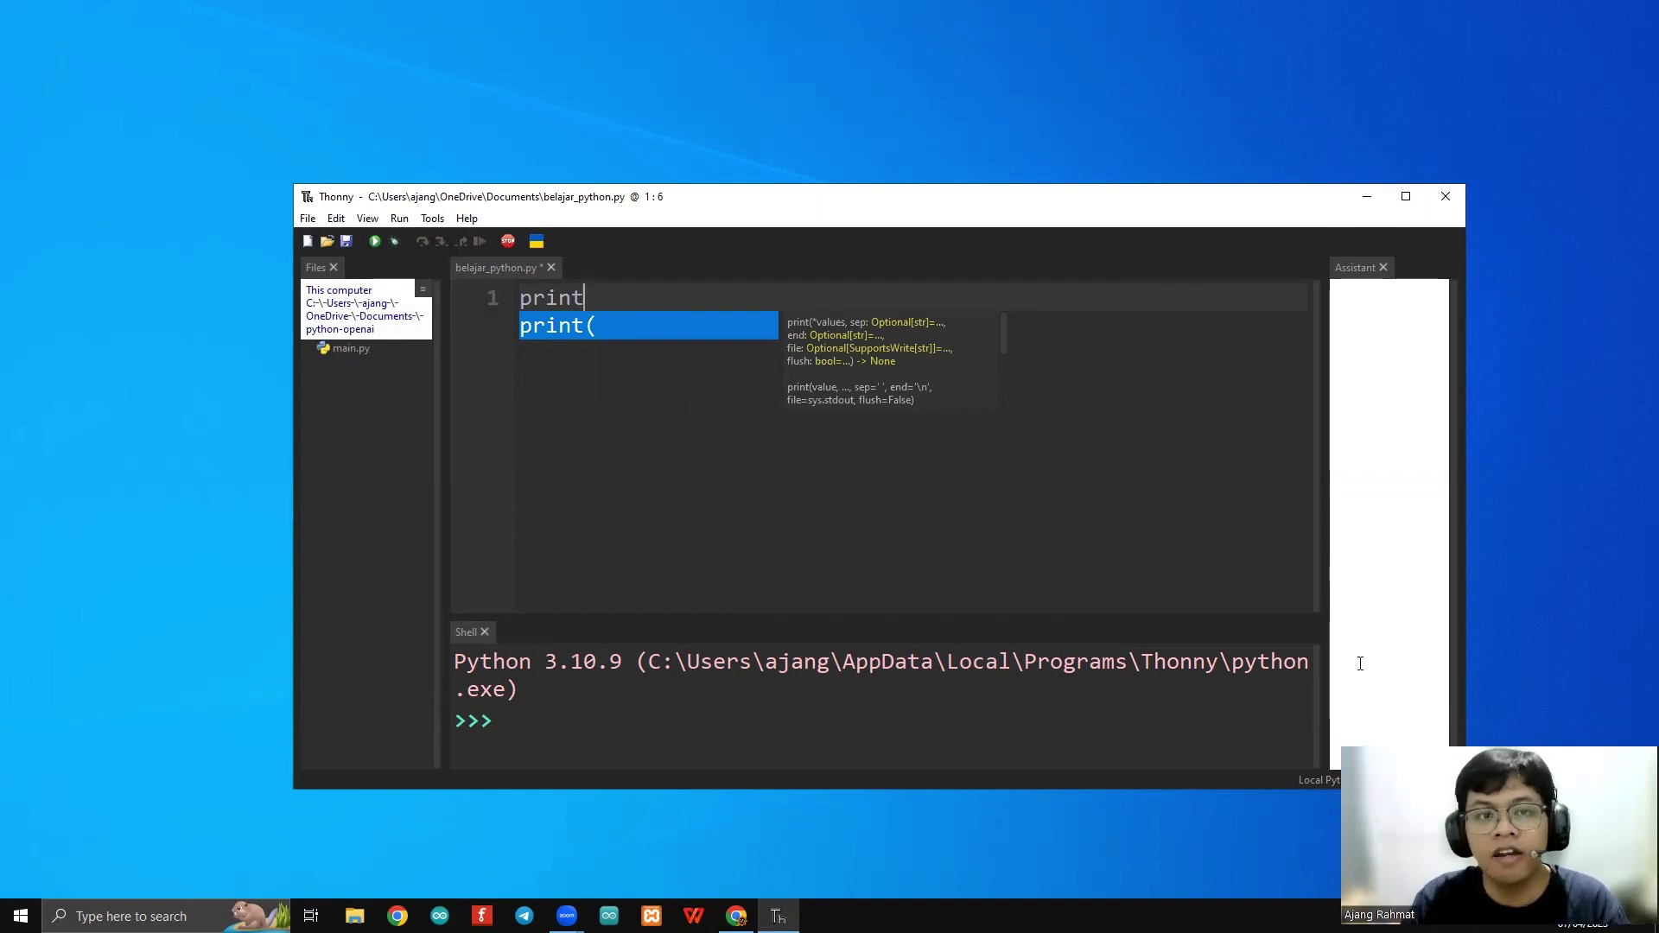
pyautogui.click(661, 299)
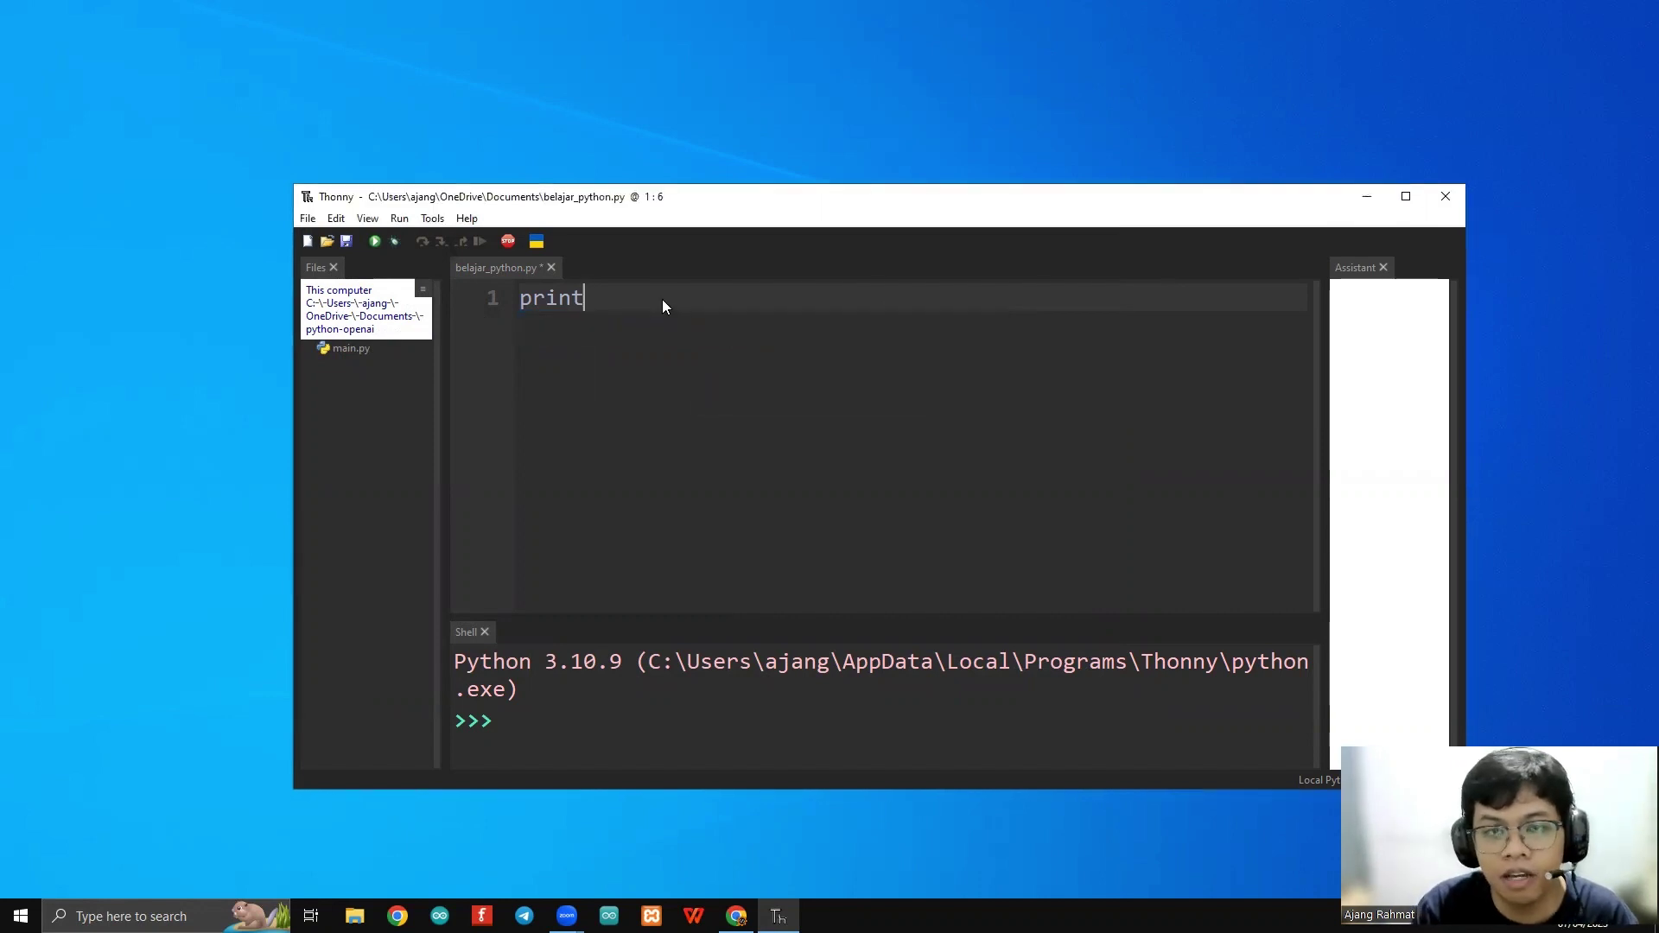
pyautogui.write('("')
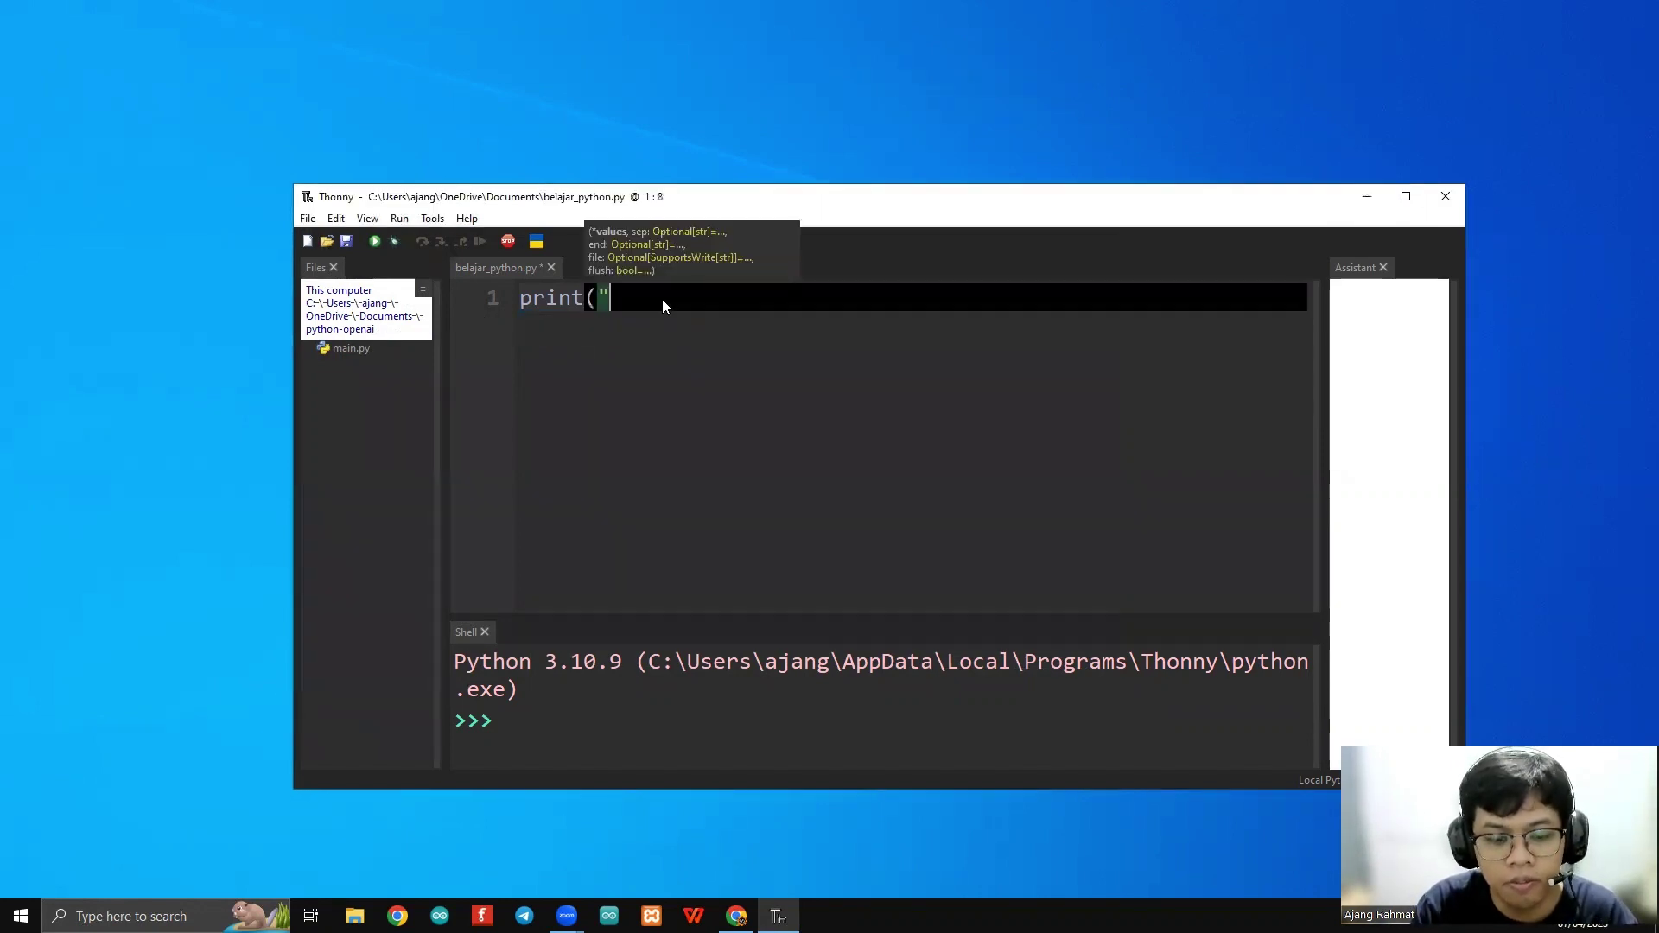
pyautogui.write('He')
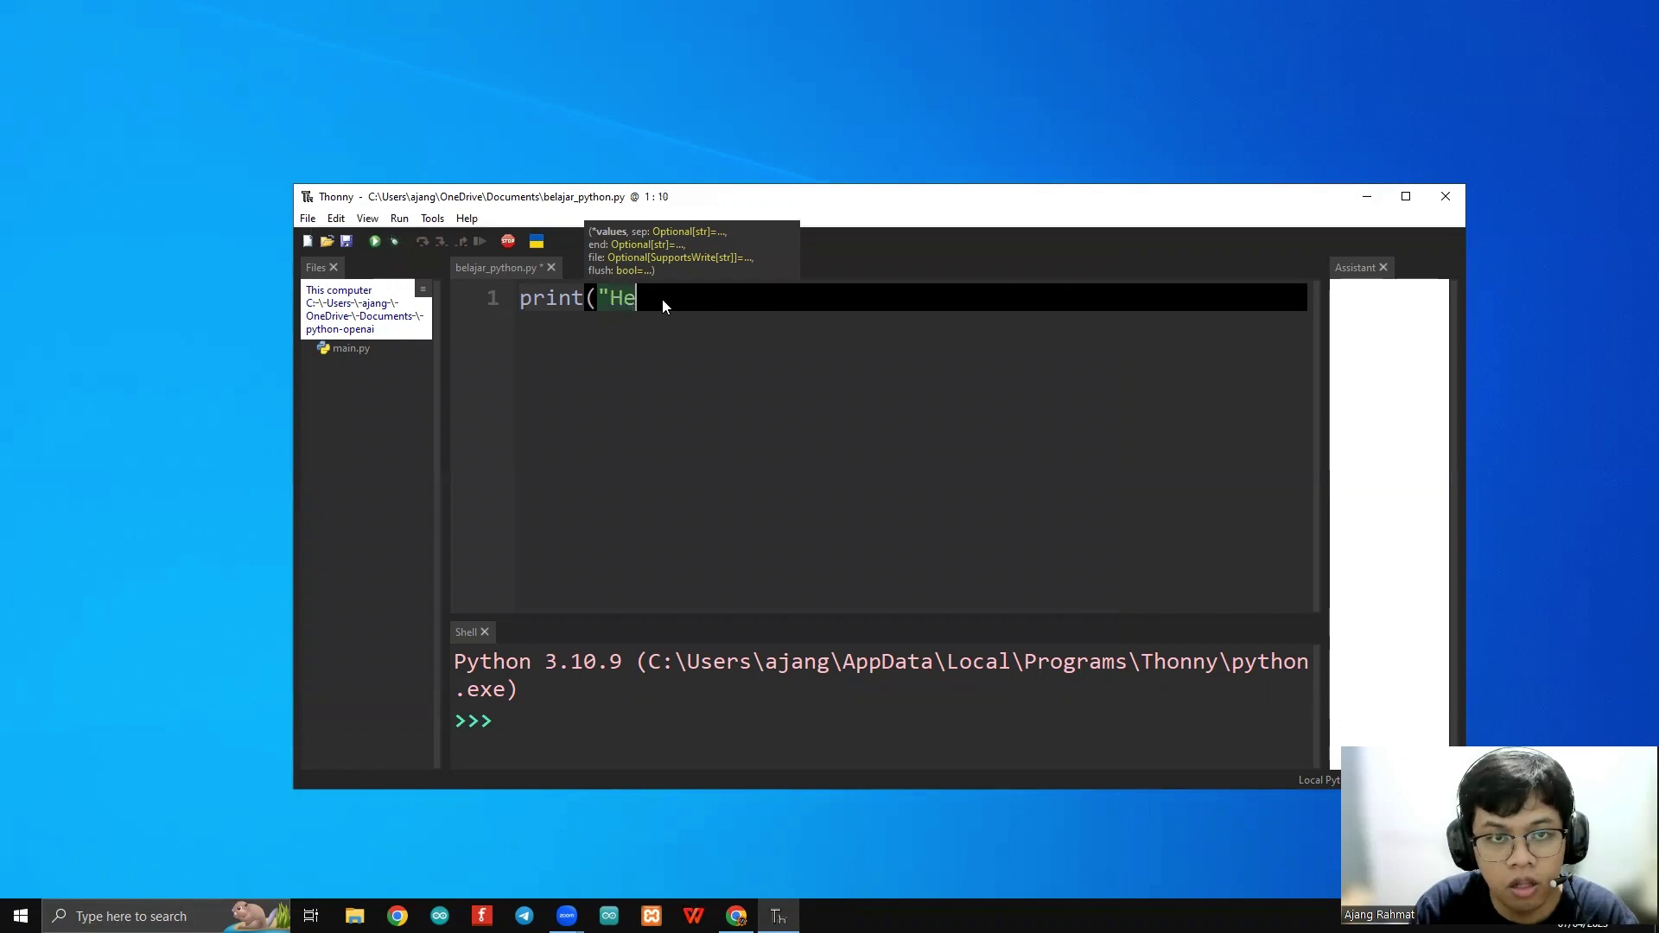
pyautogui.write('llo Mantan")')
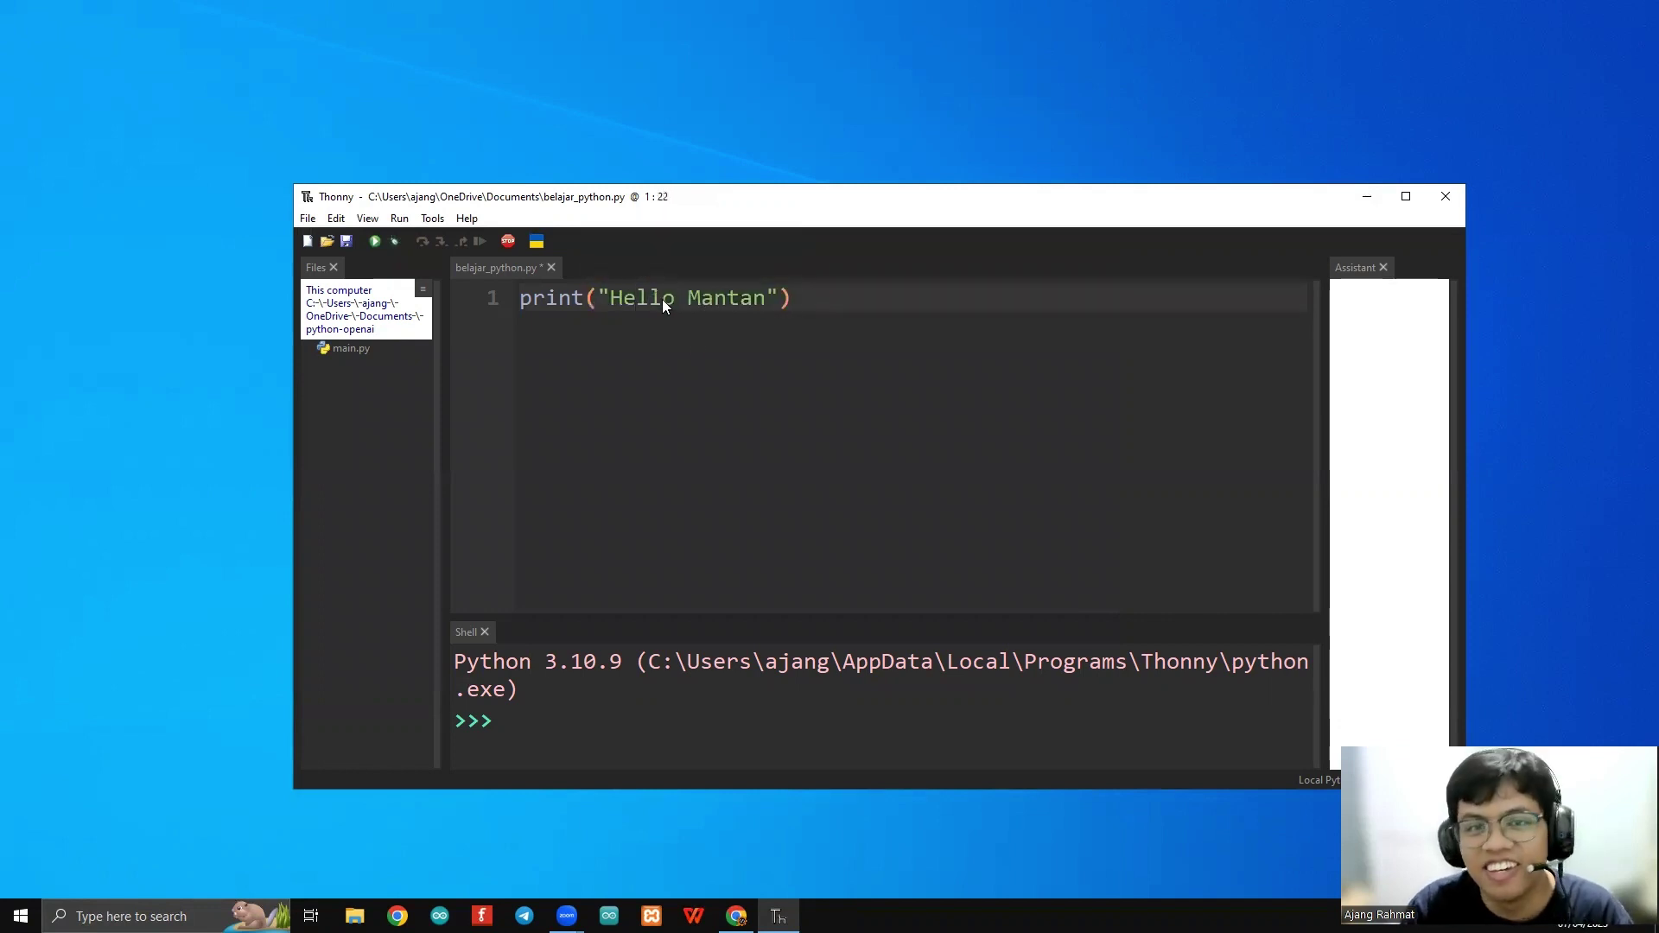
pyautogui.click(377, 243)
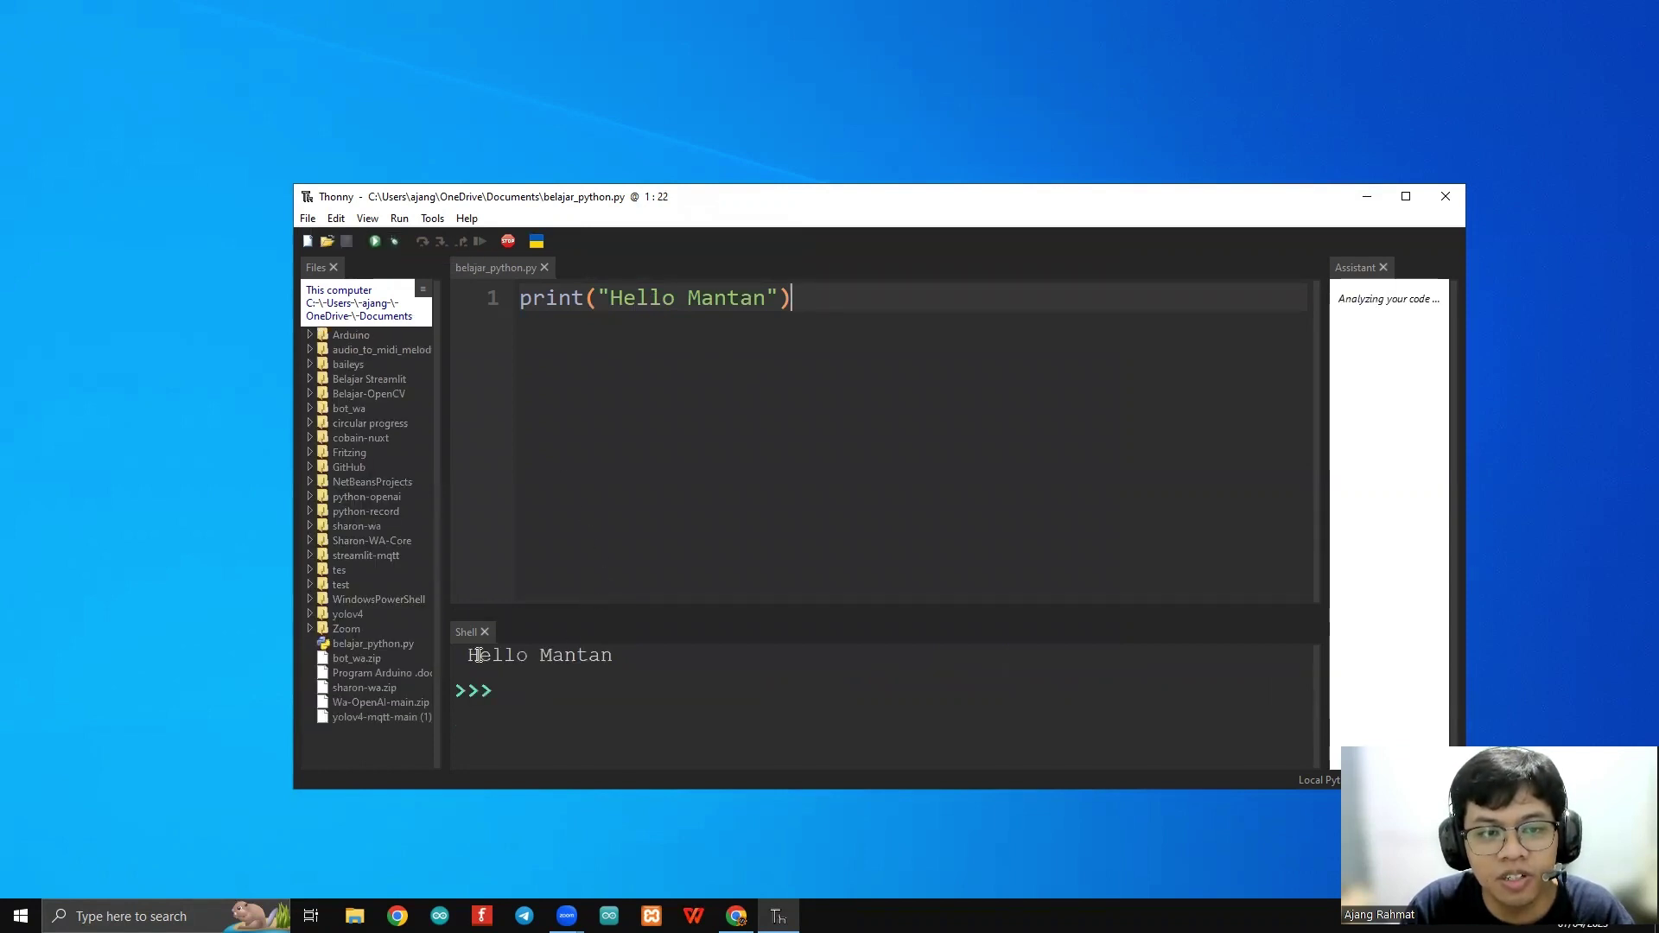
pyautogui.moveTo(470, 655); pyautogui.dragTo(641, 663)
pyautogui.click(641, 662)
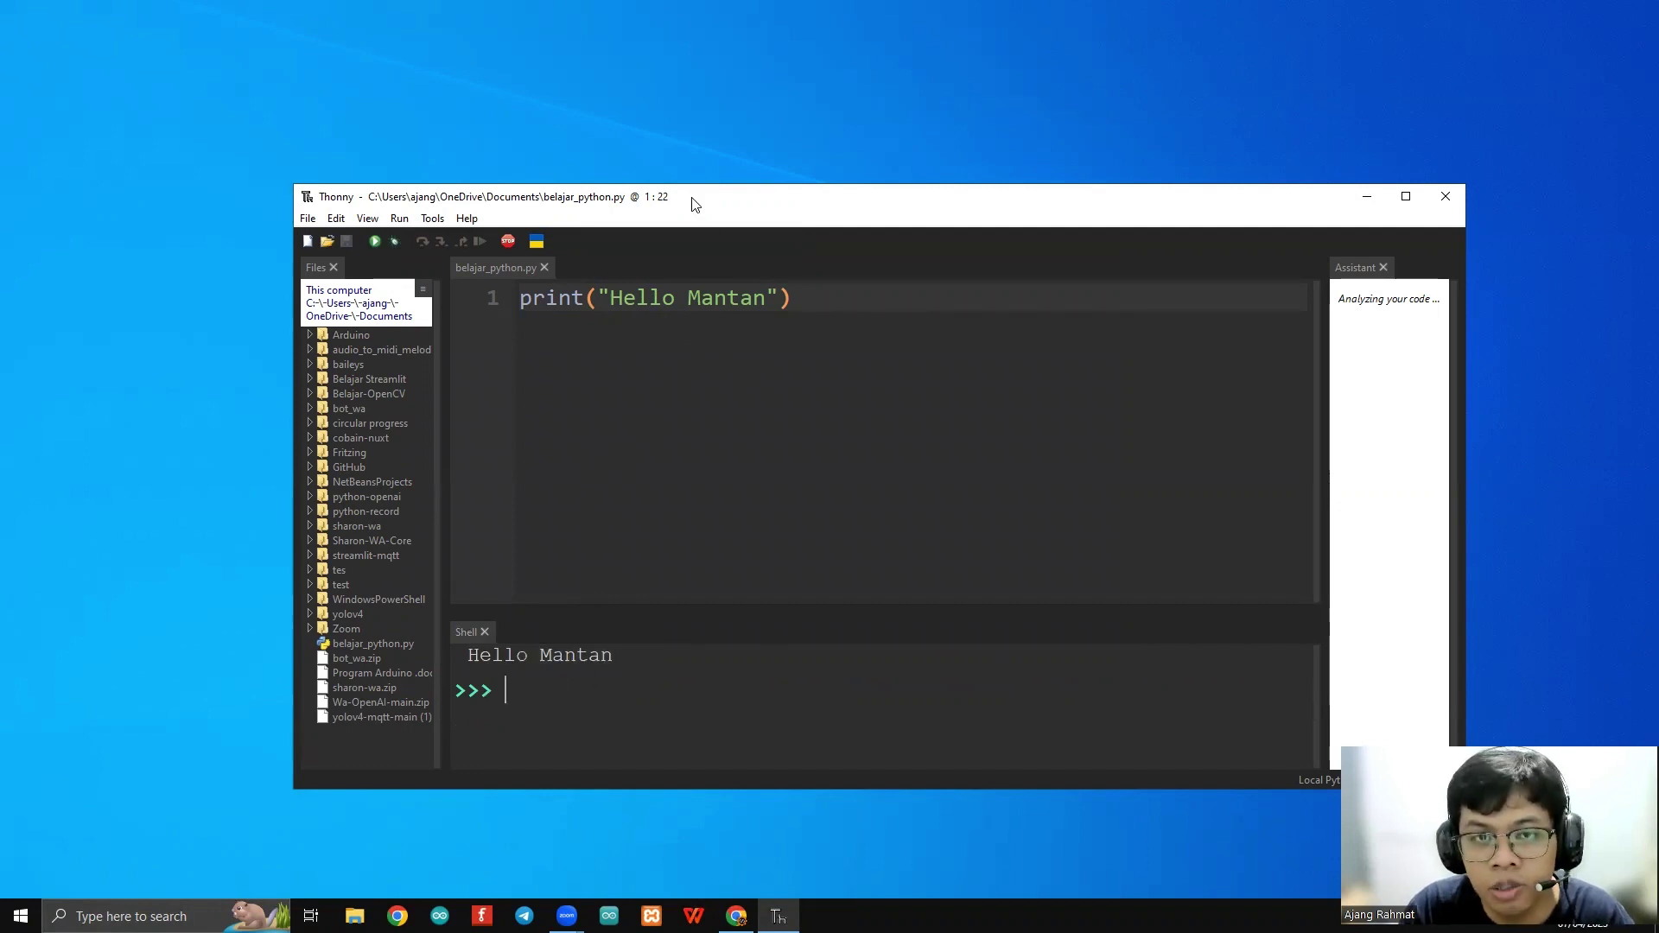
# Move the Thonny window higher on the desktop and execute print("Hello Mantap") in the Shell
pyautogui.moveTo(691, 196); pyautogui.dragTo(671, 130)
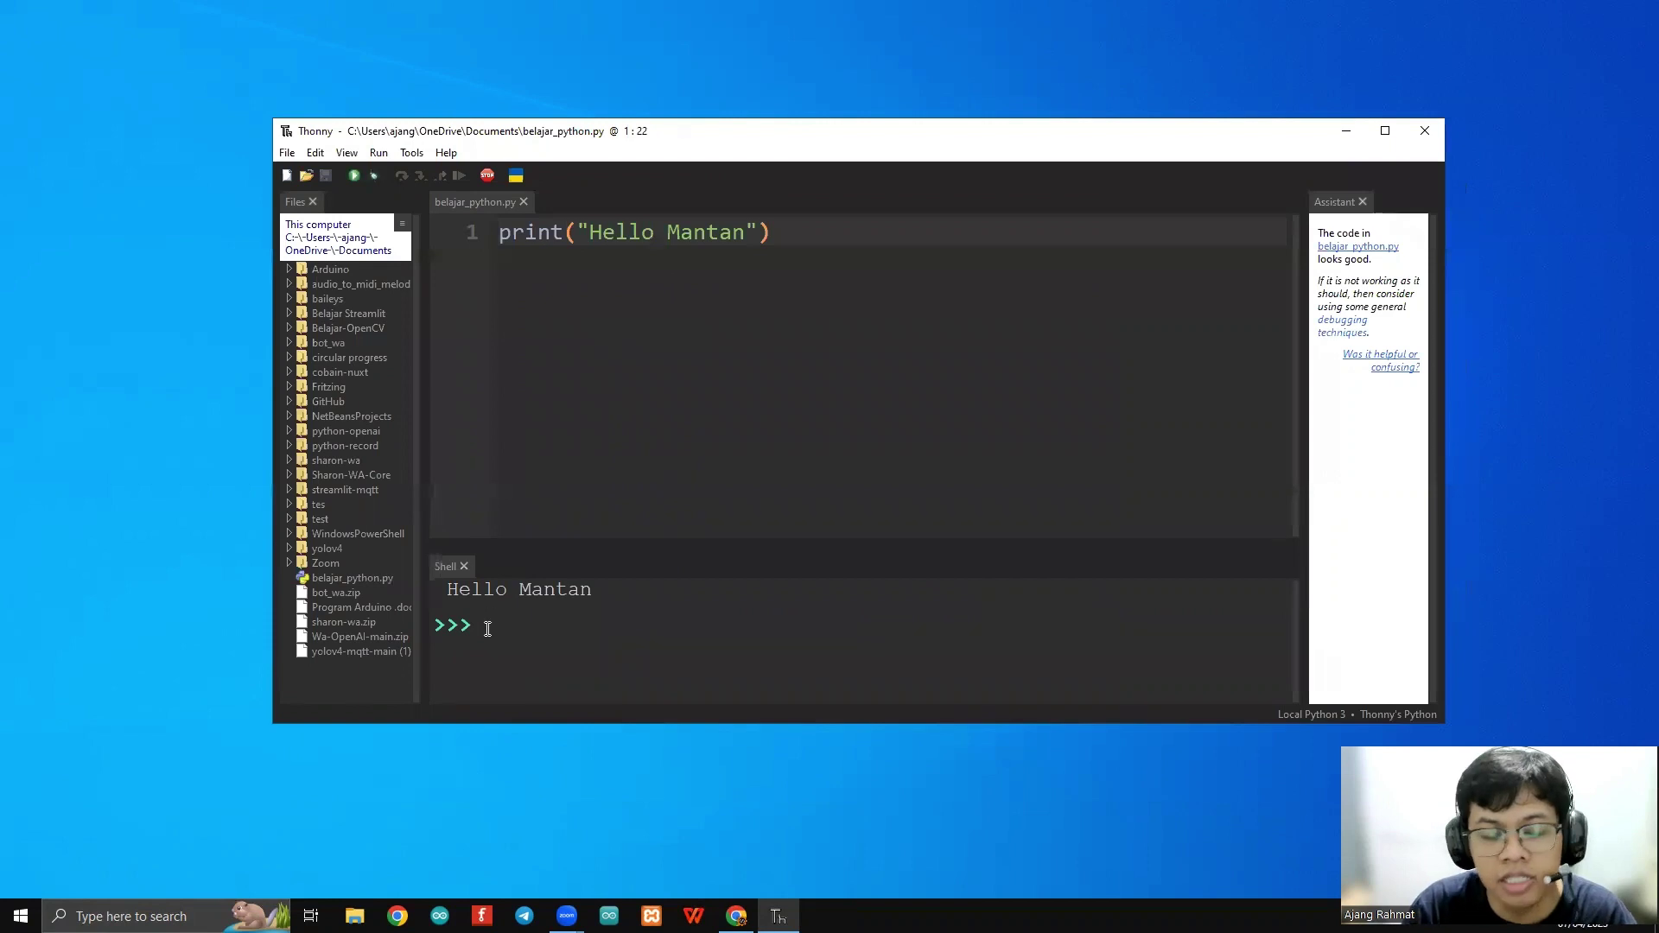
pyautogui.write('print')
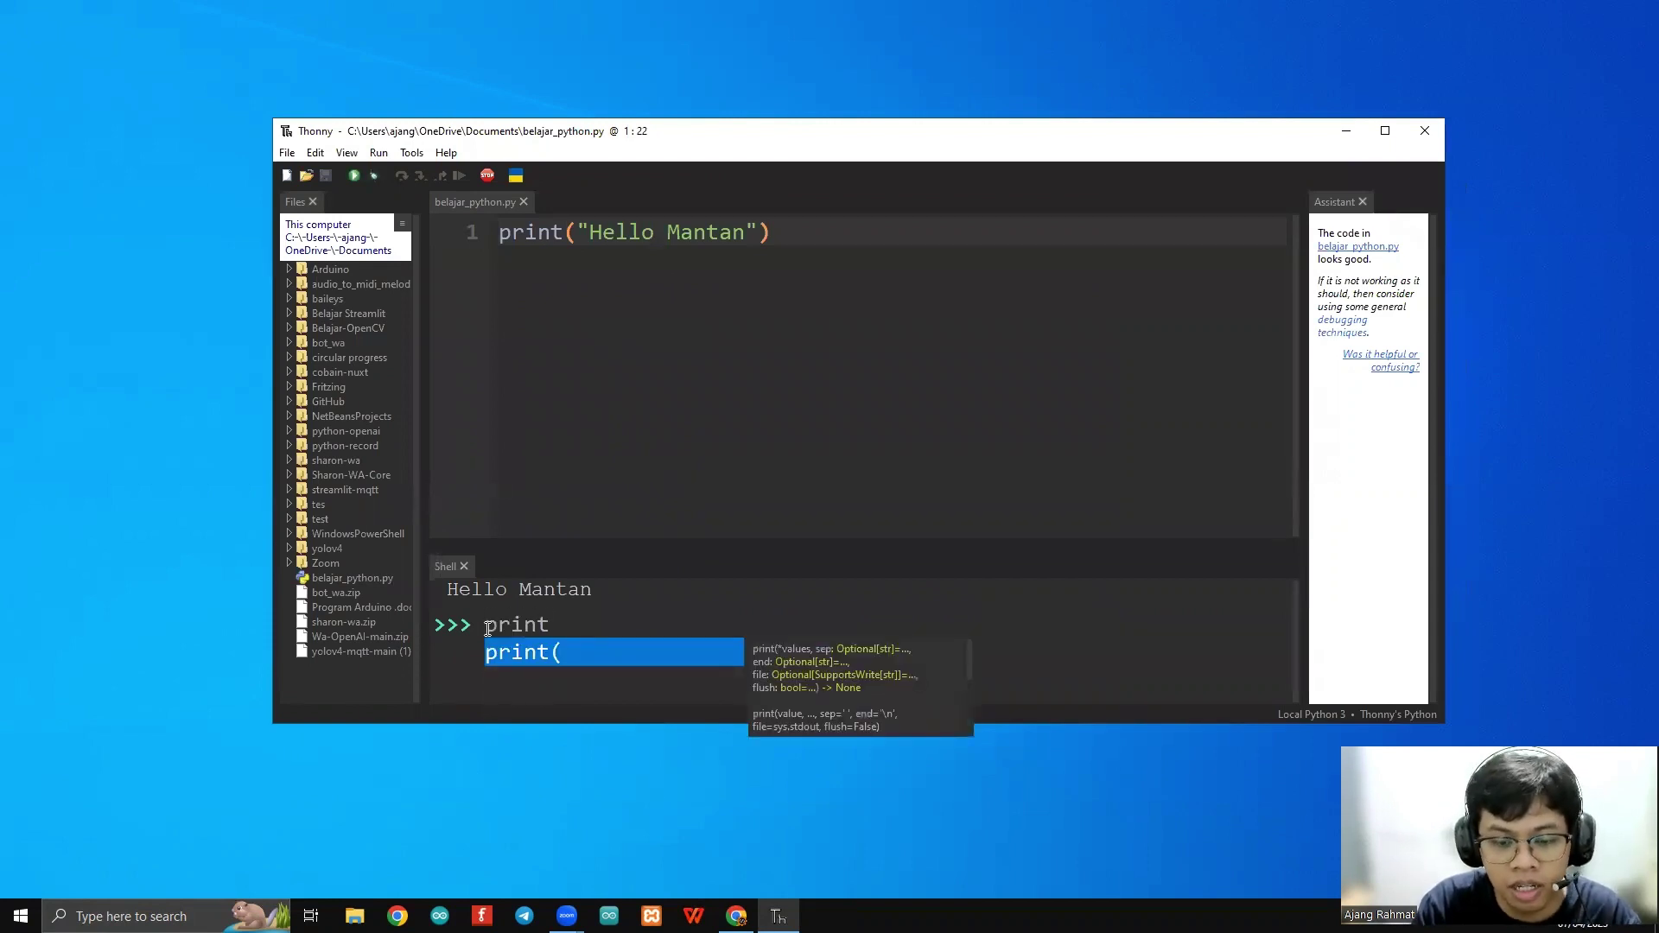
pyautogui.write('("Hello')
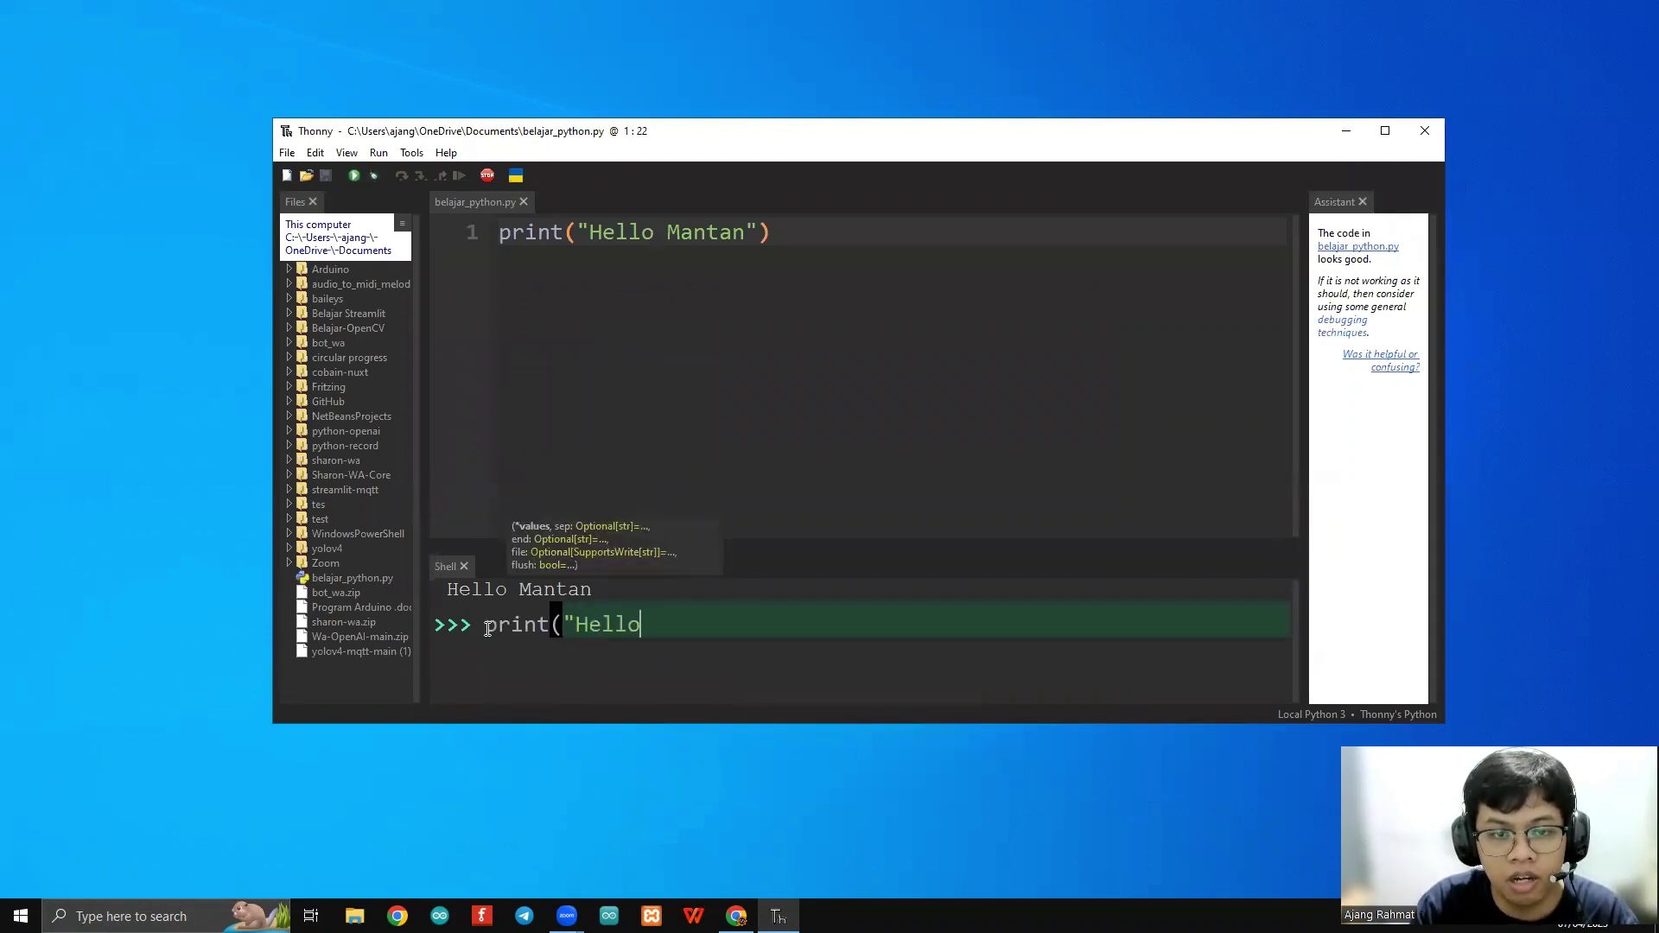
pyautogui.write(' Mantap')
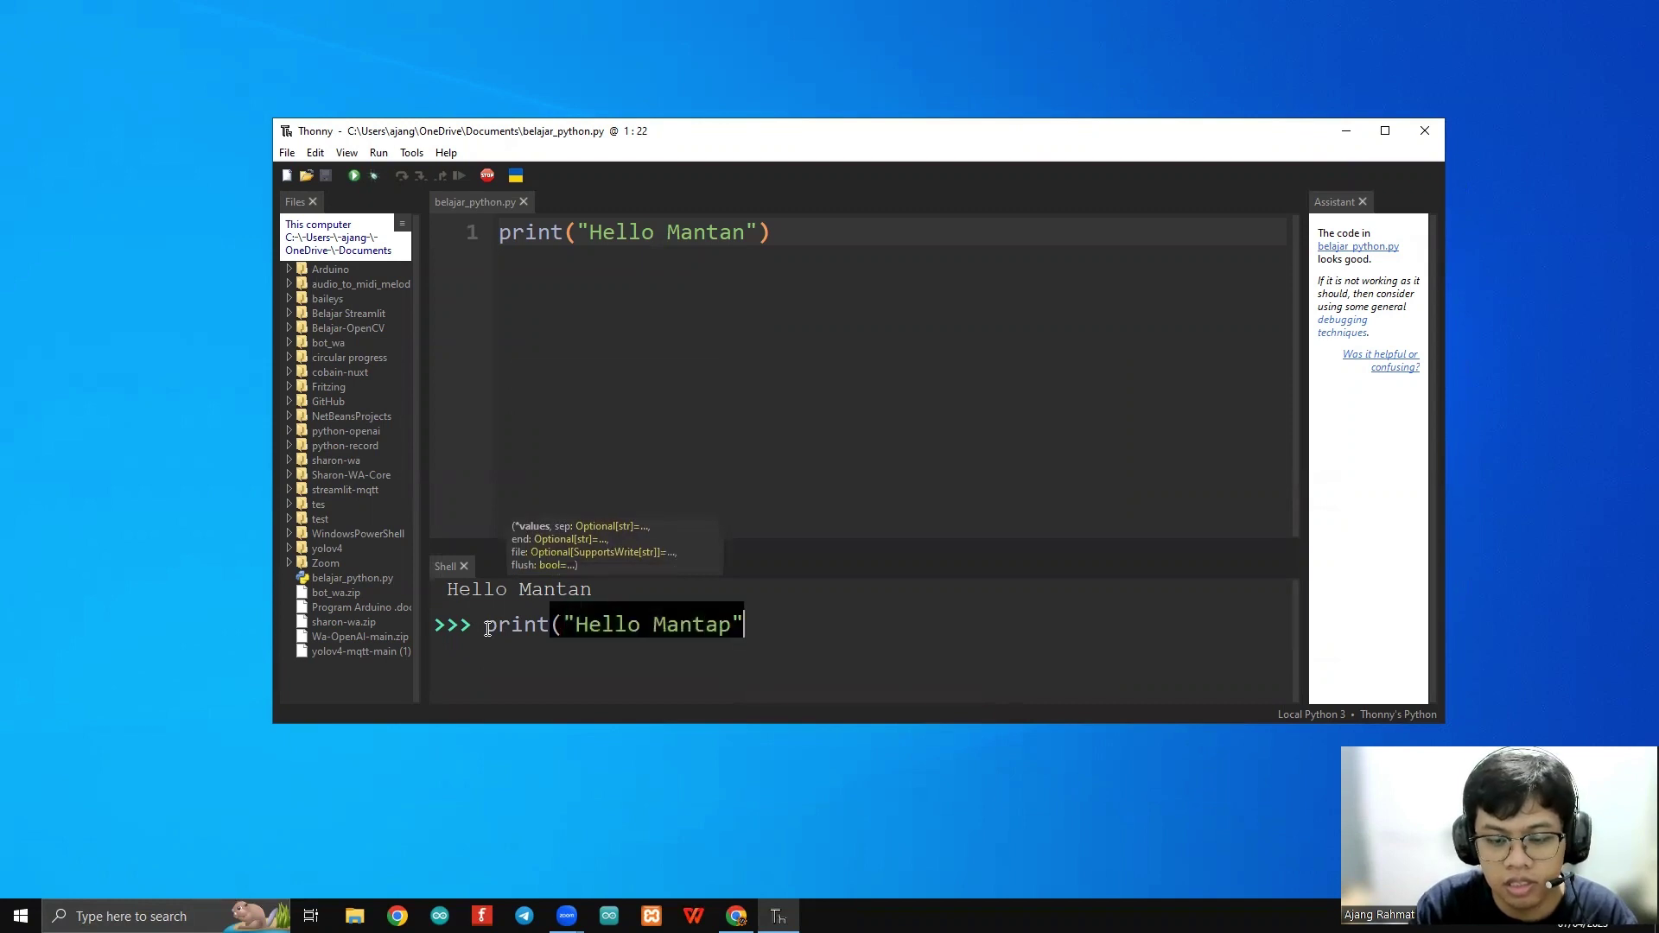
pyautogui.write('")')
pyautogui.press('Return')
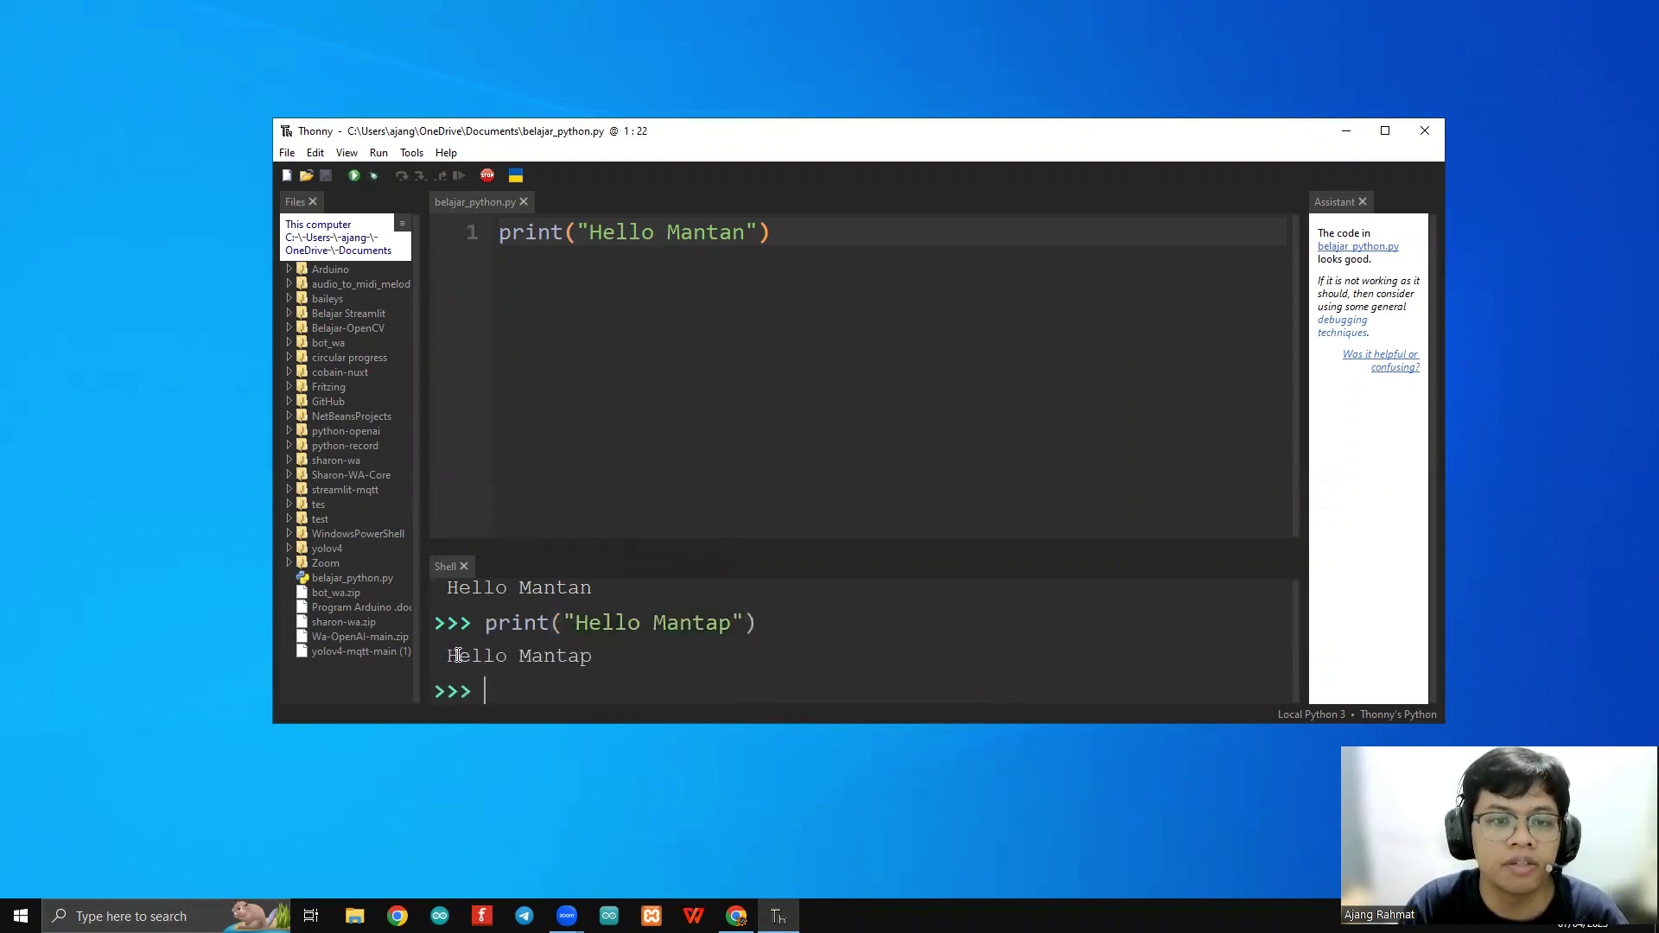
pyautogui.moveTo(448, 656); pyautogui.dragTo(622, 654)
# Insert a line above the print statement that assigns a person's name as a string to the variable nama
pyautogui.click(812, 232)
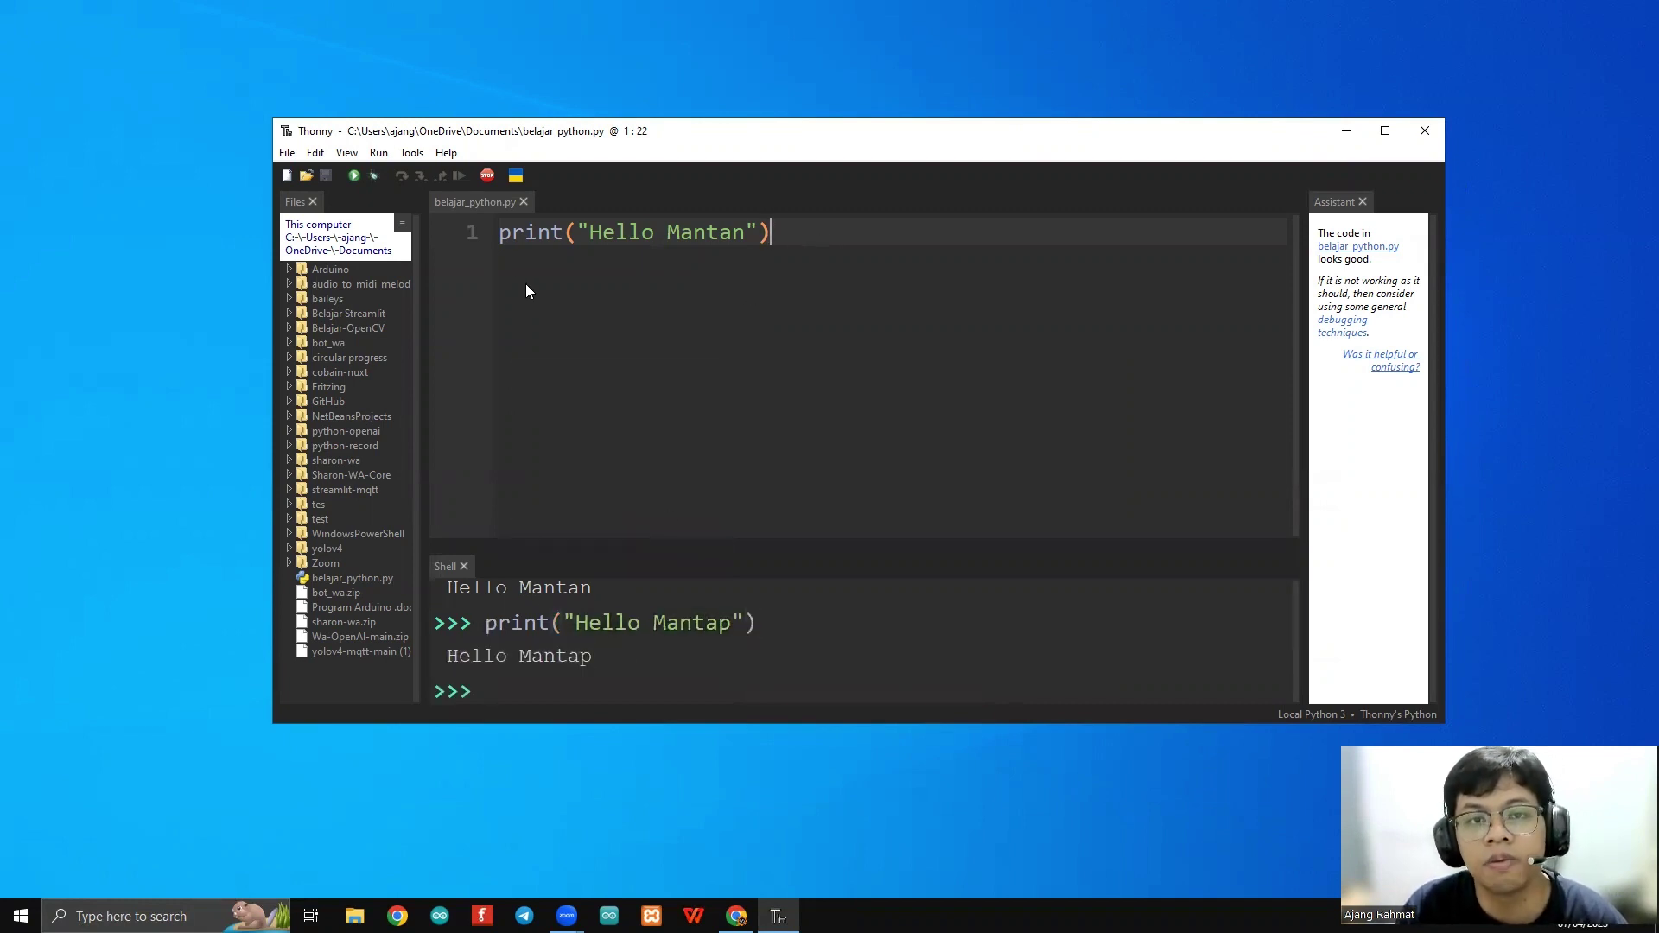
pyautogui.press('Return')
pyautogui.press('Up')
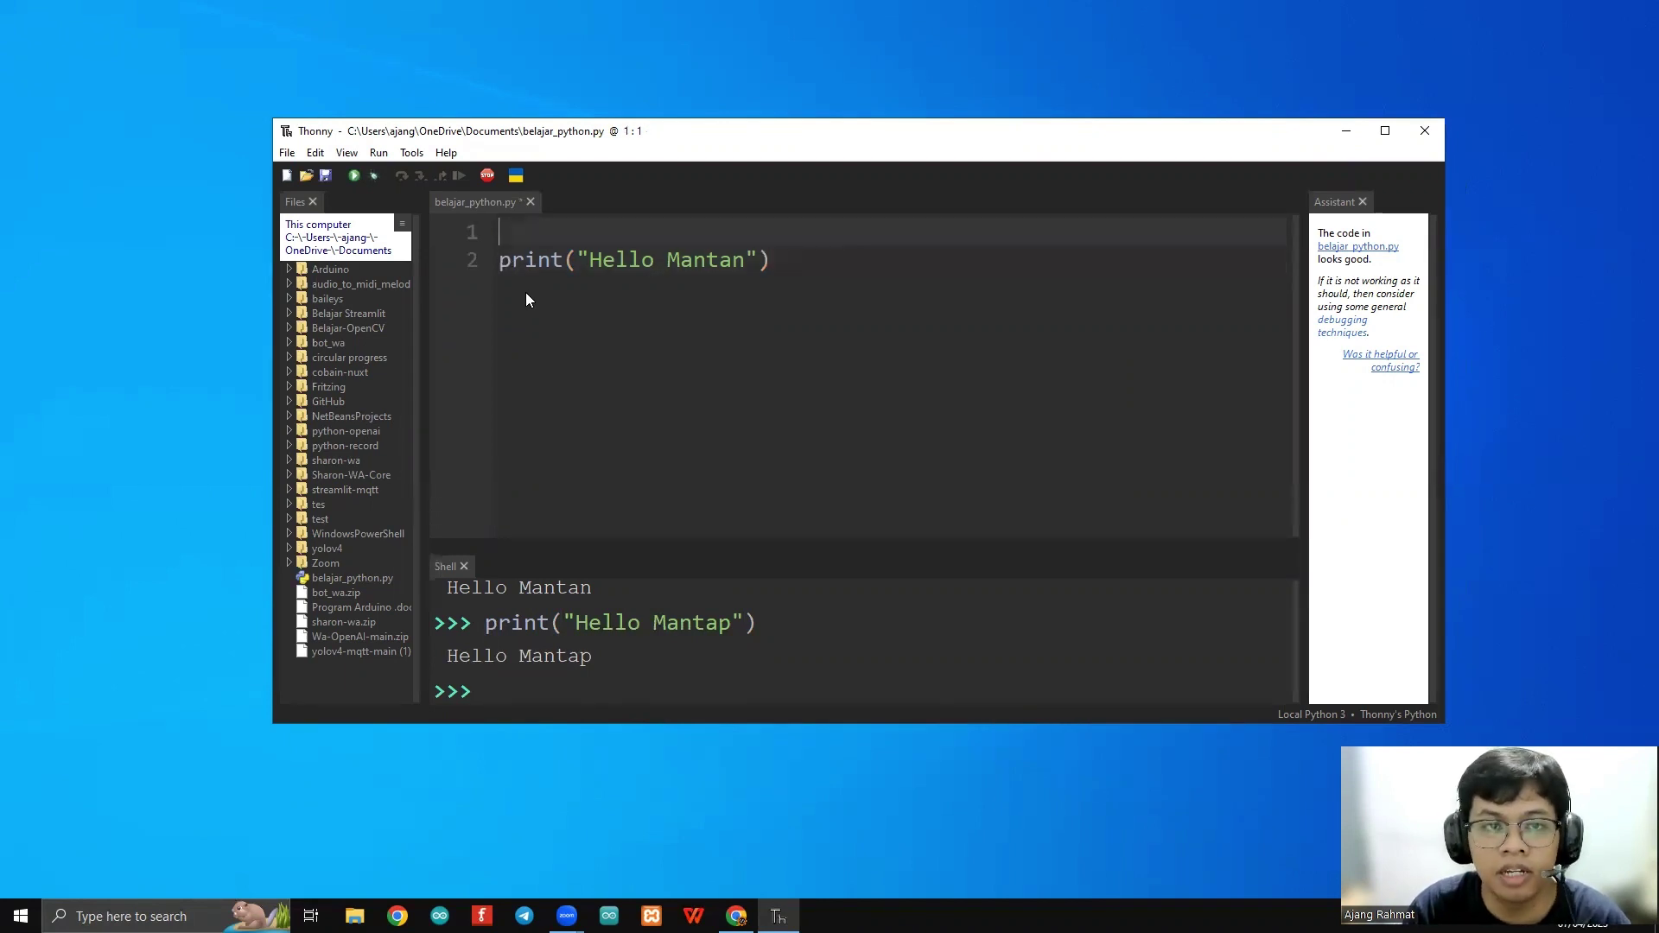
pyautogui.write('nama')
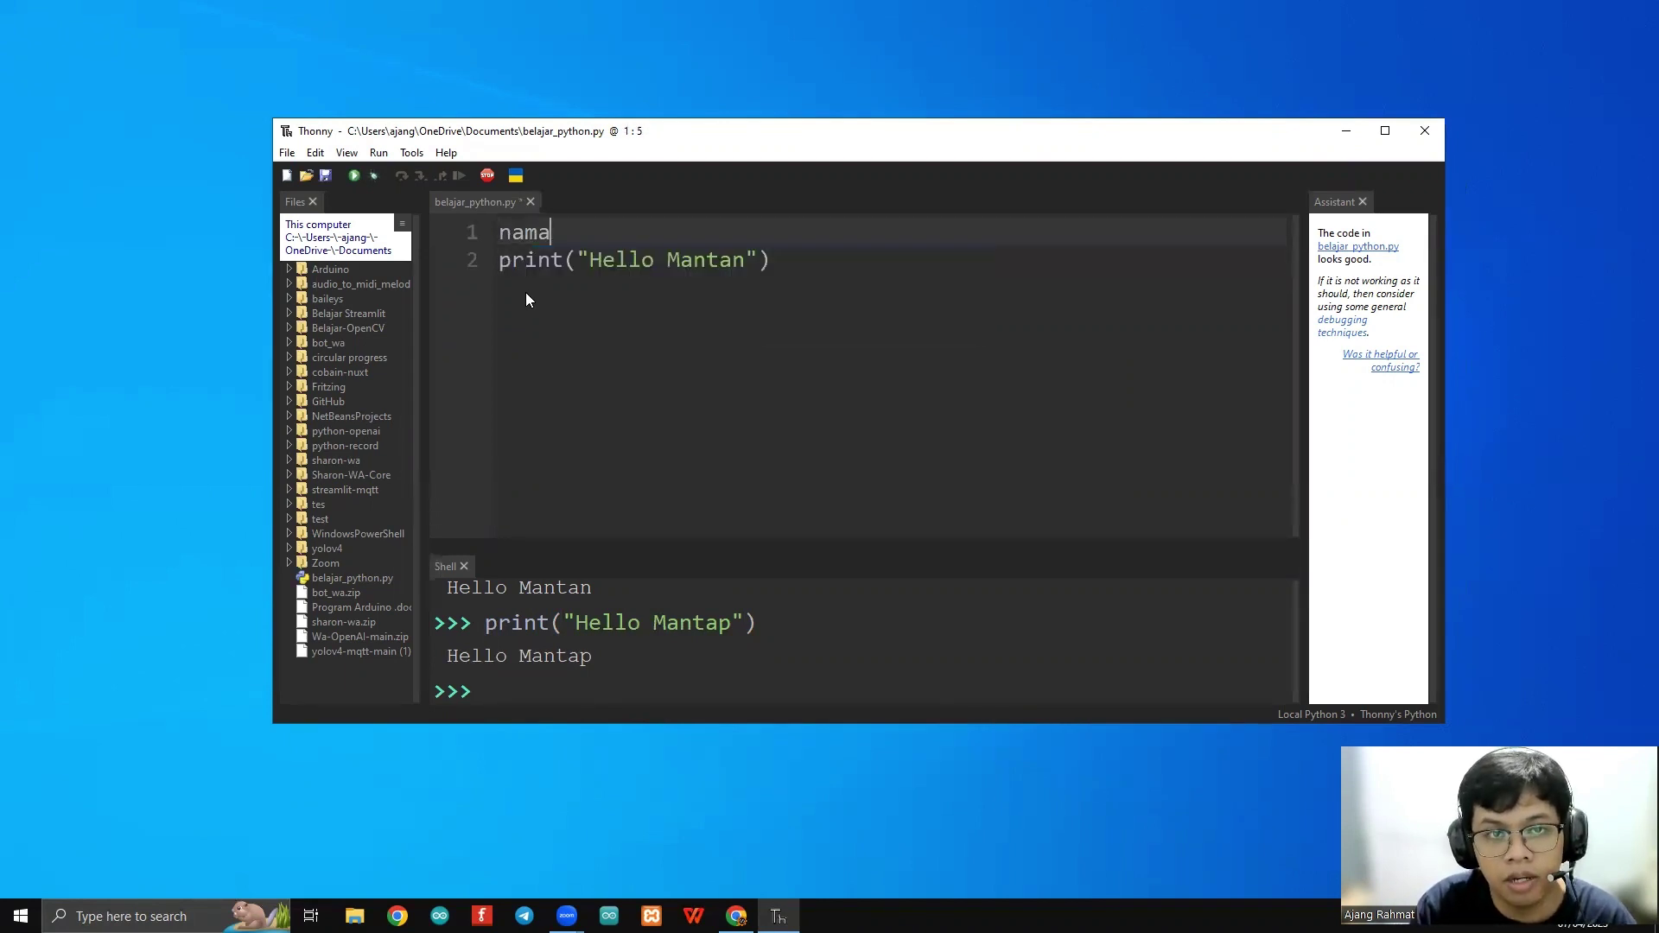
pyautogui.write(' = ')
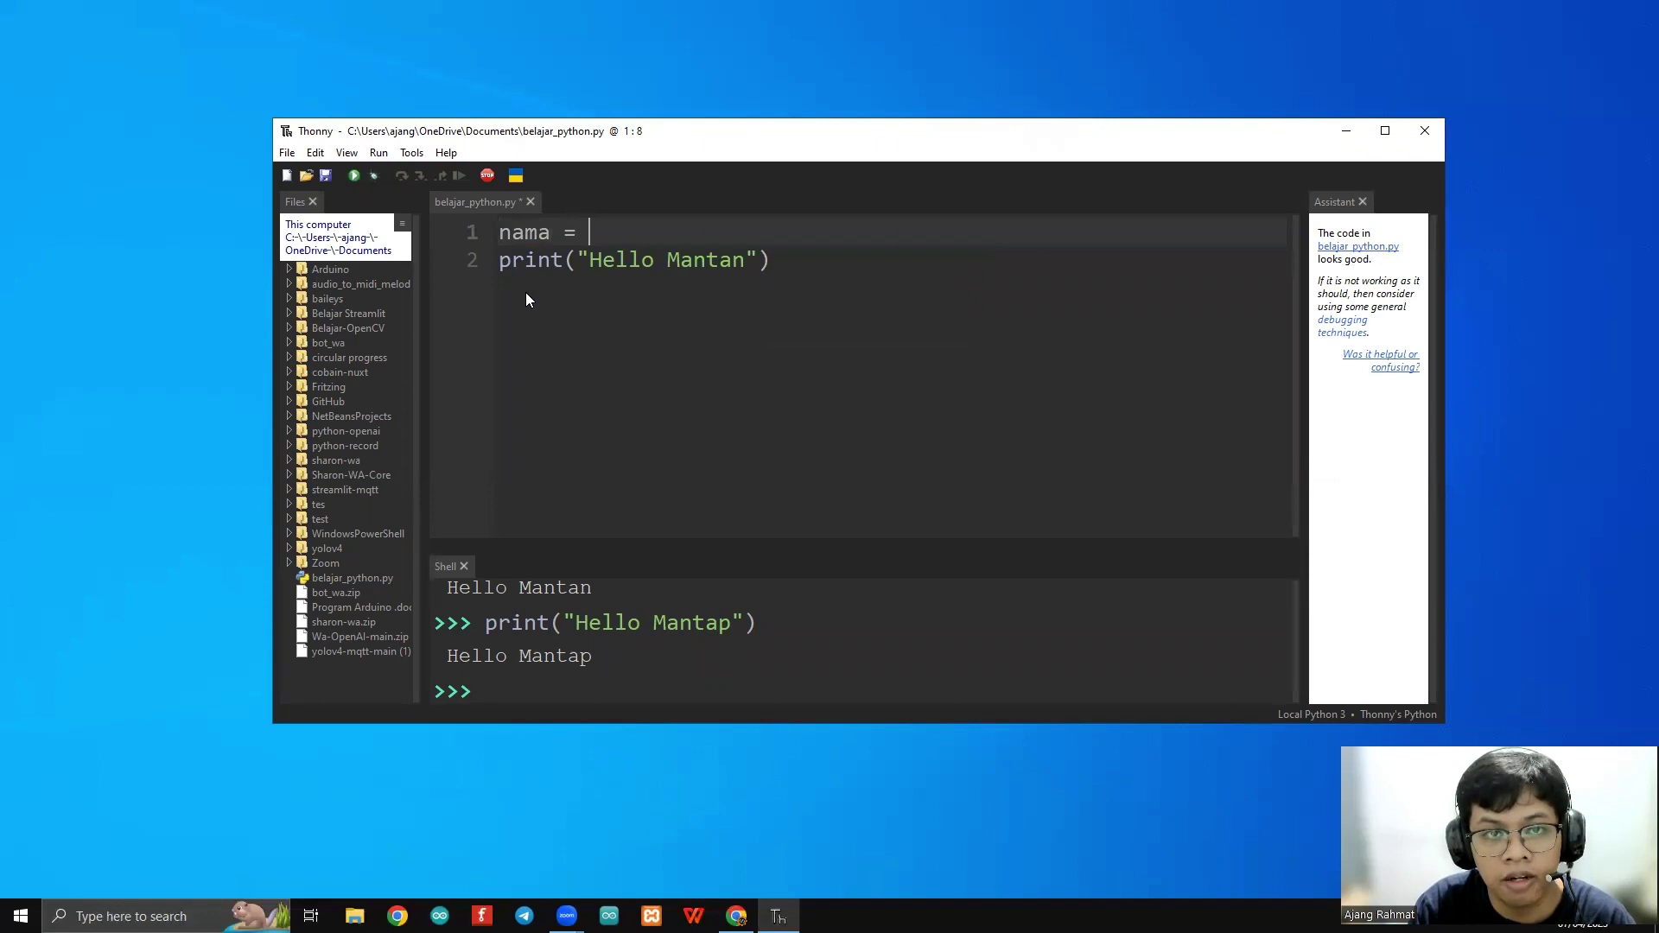
pyautogui.write('"Ajan')
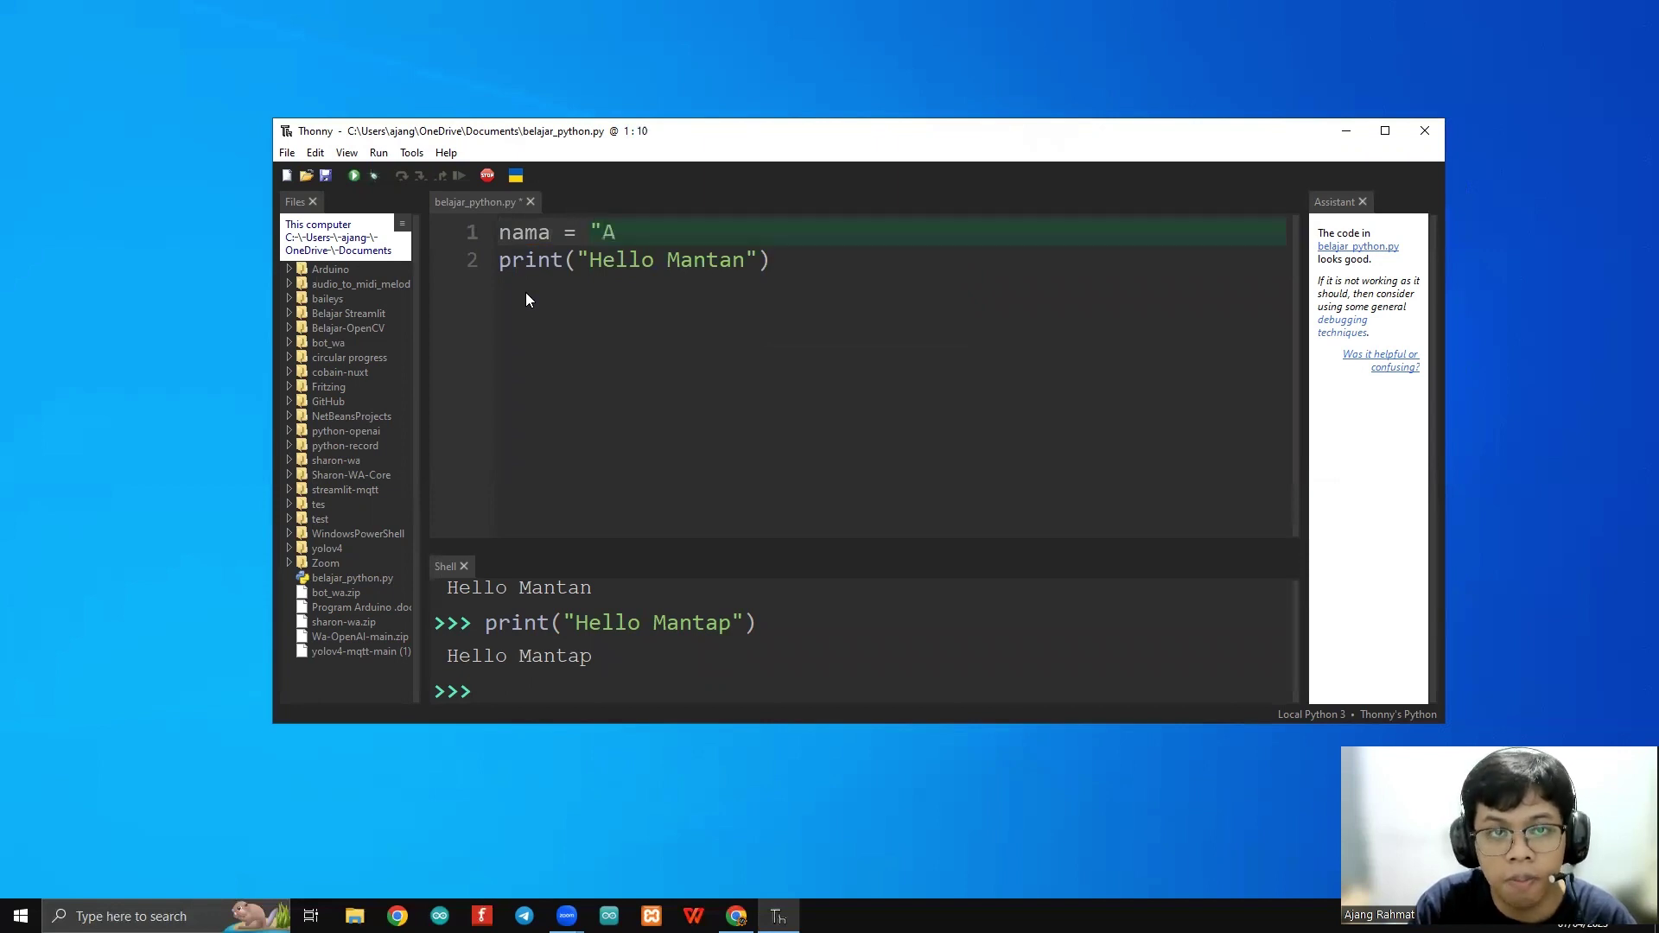